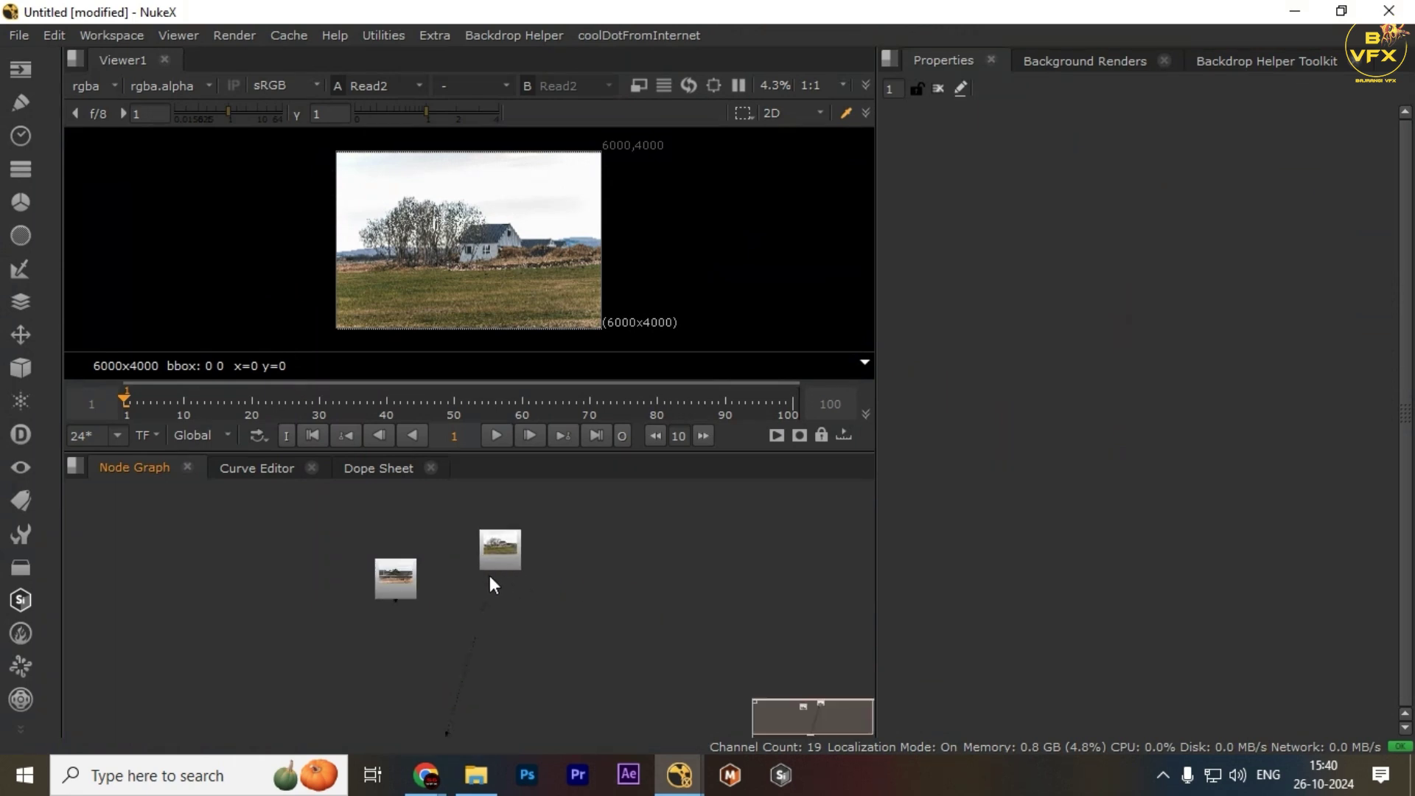
- Move Read2 away from Read1 and compare the two source photos in the viewer
{"action": "left_click_drag", "start_coordinate": [506, 546], "coordinate": [188, 621]}
{"action": "left_click", "coordinate": [398, 578]}
{"action": "key", "text": "1"}
{"action": "left_click", "coordinate": [469, 579]}
{"action": "key", "text": "1"}
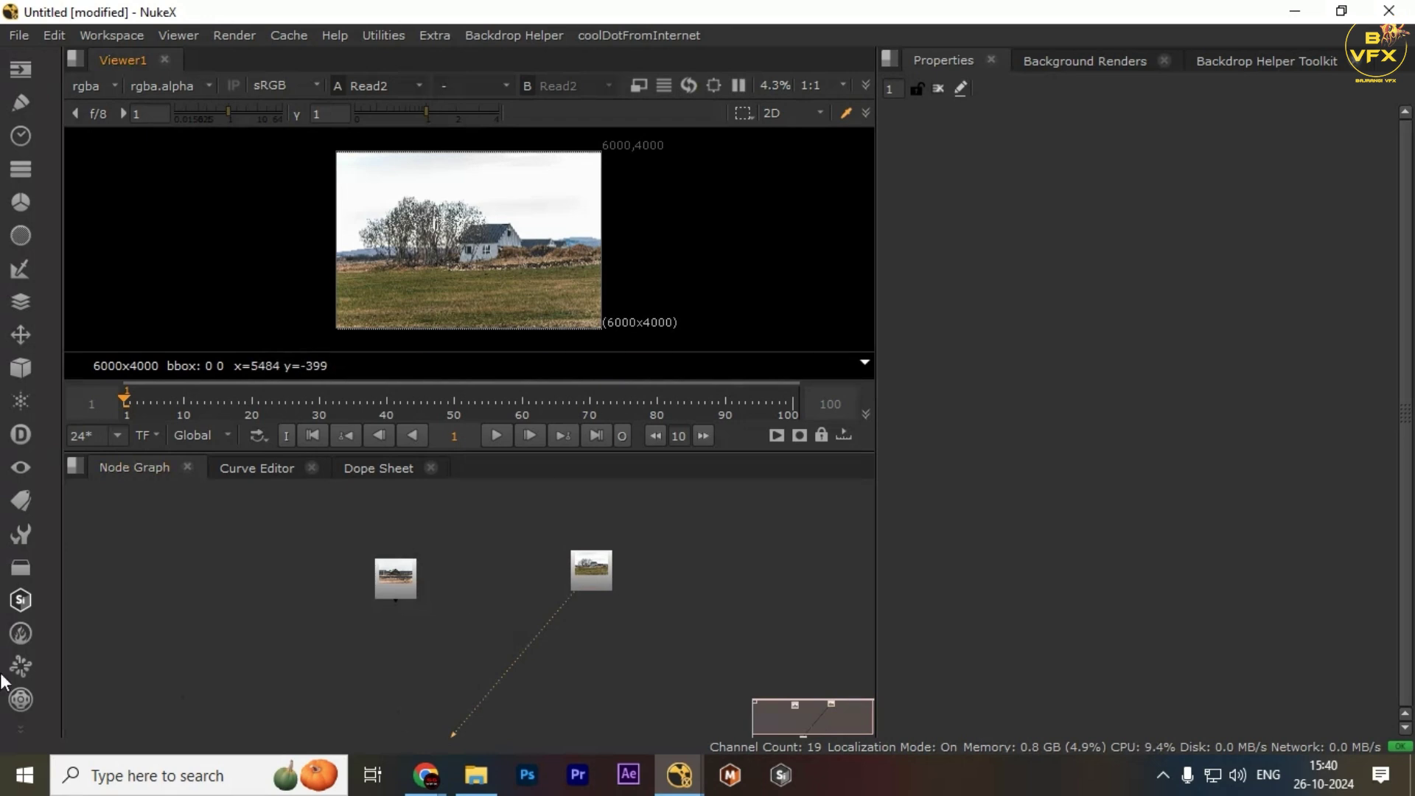
{"action": "left_click_drag", "start_coordinate": [232, 533], "coordinate": [510, 609]}
{"action": "key", "text": "1"}
{"action": "left_click_drag", "start_coordinate": [477, 506], "coordinate": [723, 660]}
{"action": "key", "text": "2"}
- Add an unconnected ColorTransfer node to the node graph
{"action": "left_click_drag", "start_coordinate": [533, 525], "coordinate": [382, 647]}
{"action": "key", "text": "Tab"}
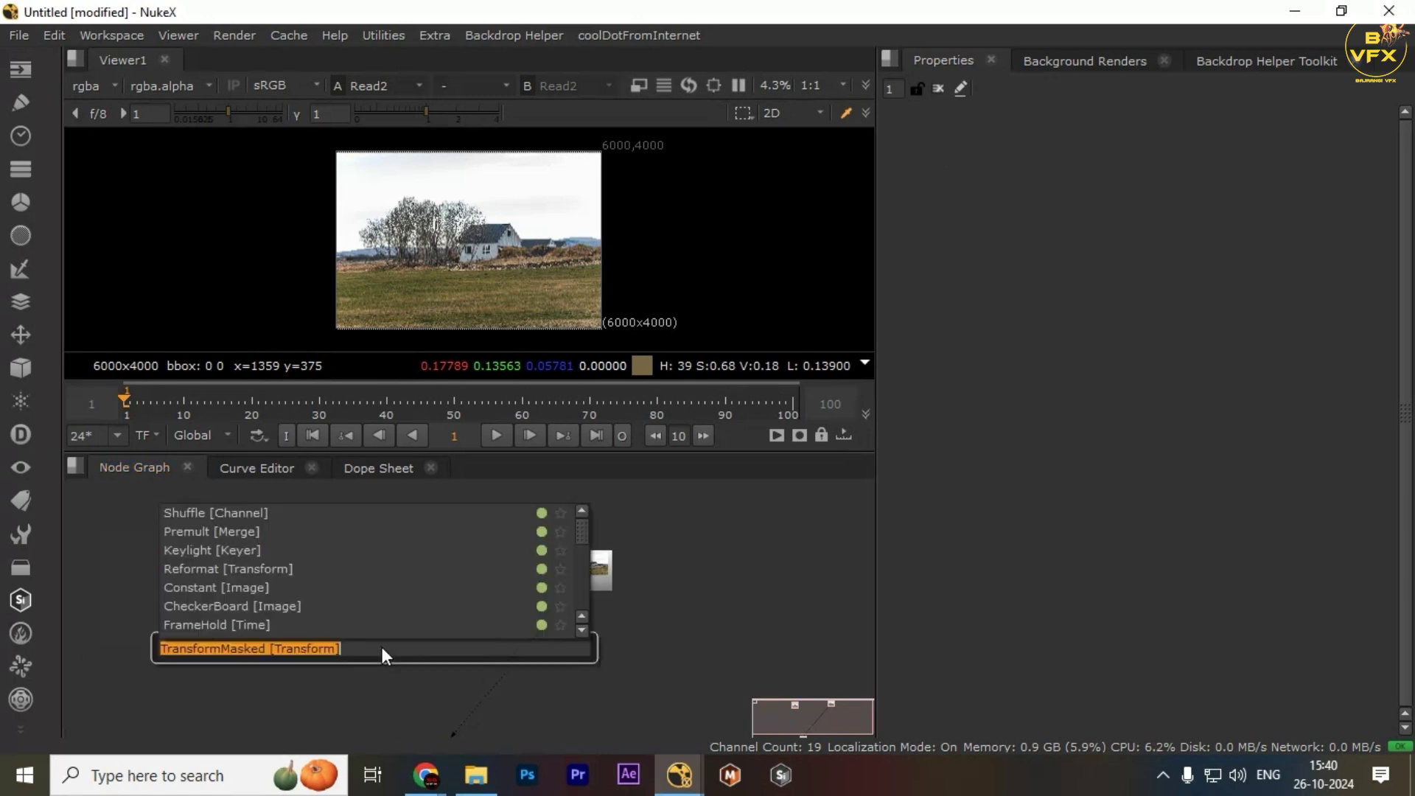
{"action": "type", "text": "colort"}
{"action": "type", "text": "r"}
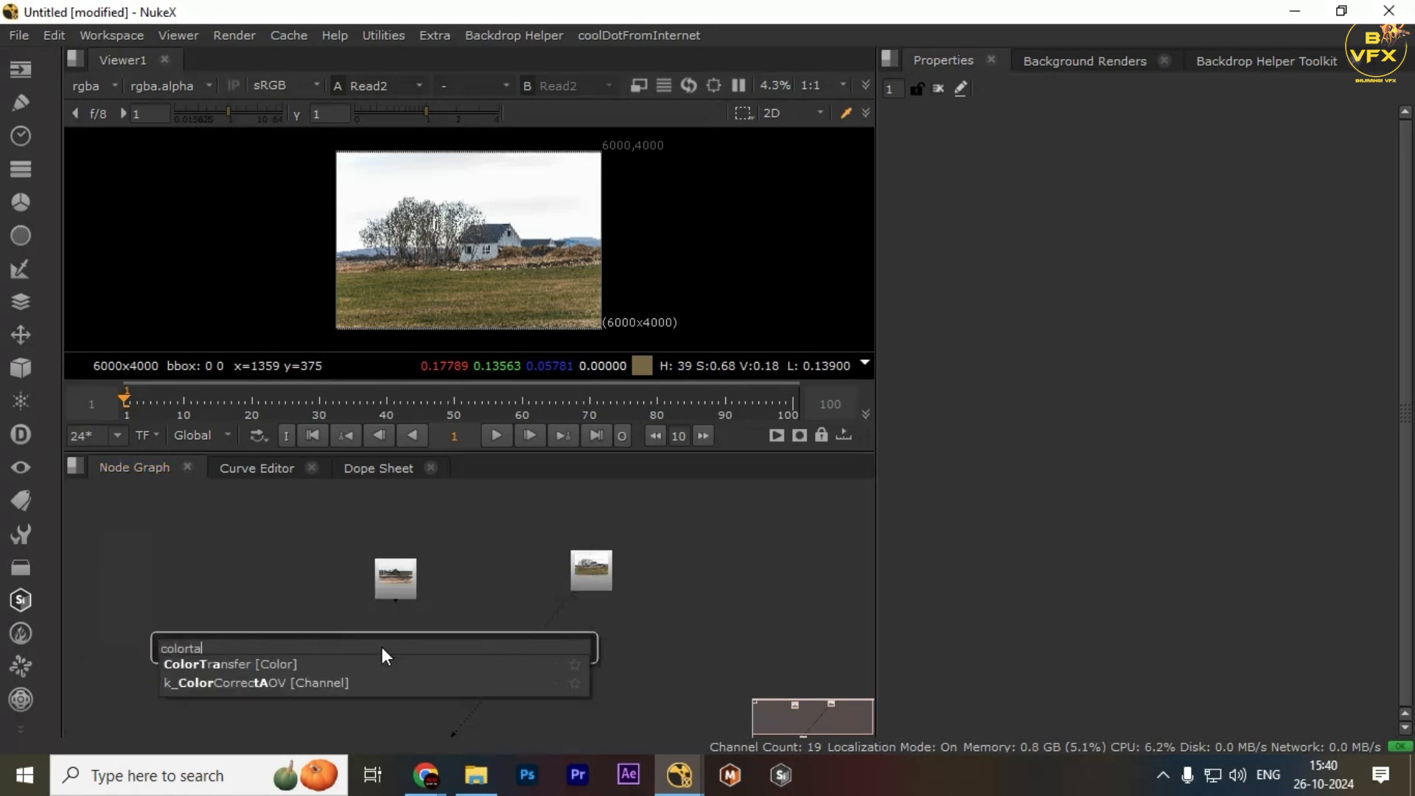
{"action": "key", "text": "Return"}
- Place the ColorTransfer node below and between the Read1 and Read2 nodes
{"action": "middle_click_drag", "start_coordinate": [383, 656], "coordinate": [312, 609]}
{"action": "scroll", "coordinate": [313, 609], "scroll_direction": "up", "scroll_amount": 4}
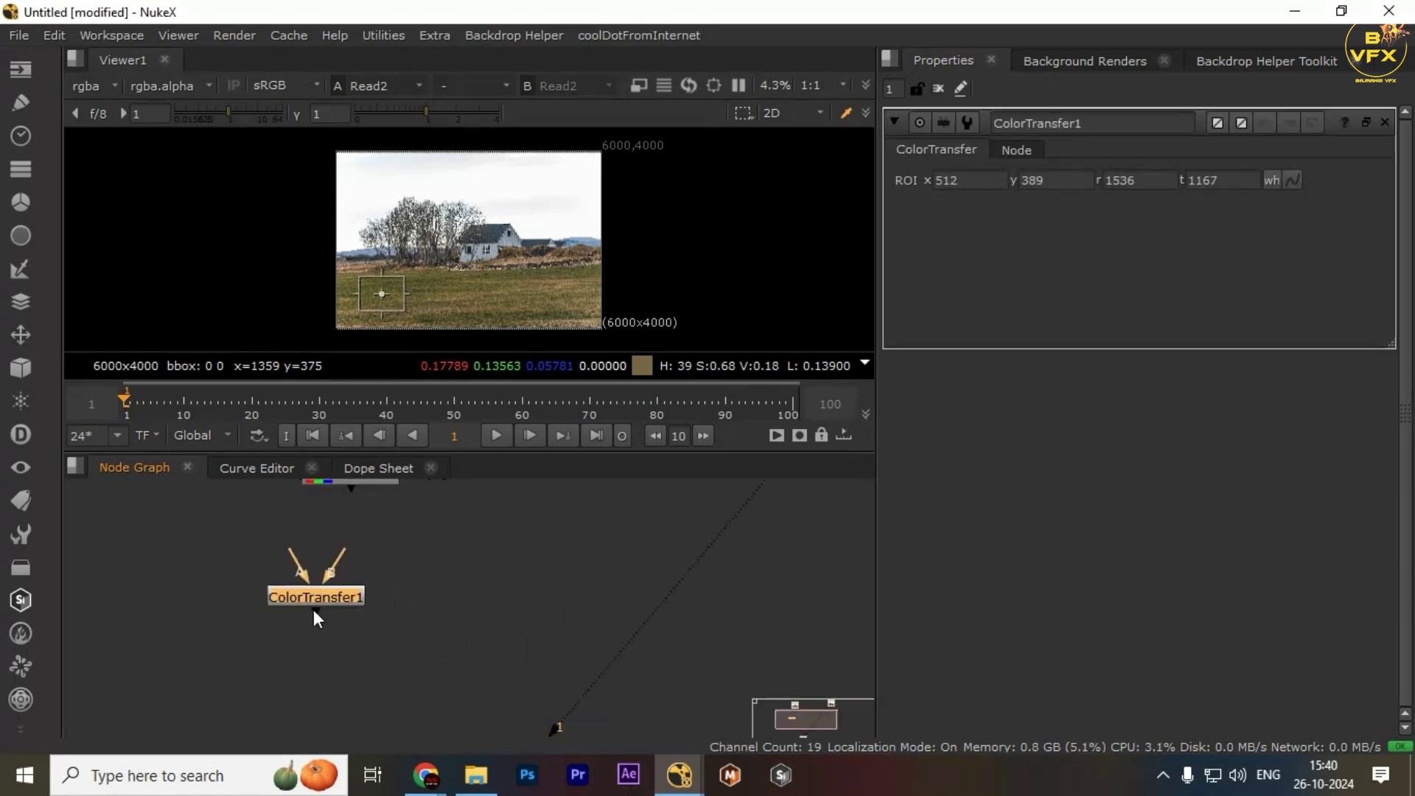
{"action": "left_click_drag", "start_coordinate": [314, 599], "coordinate": [454, 577]}
{"action": "scroll", "coordinate": [509, 604], "scroll_direction": "down", "scroll_amount": 6}
{"action": "scroll", "coordinate": [523, 586], "scroll_direction": "up", "scroll_amount": 4}
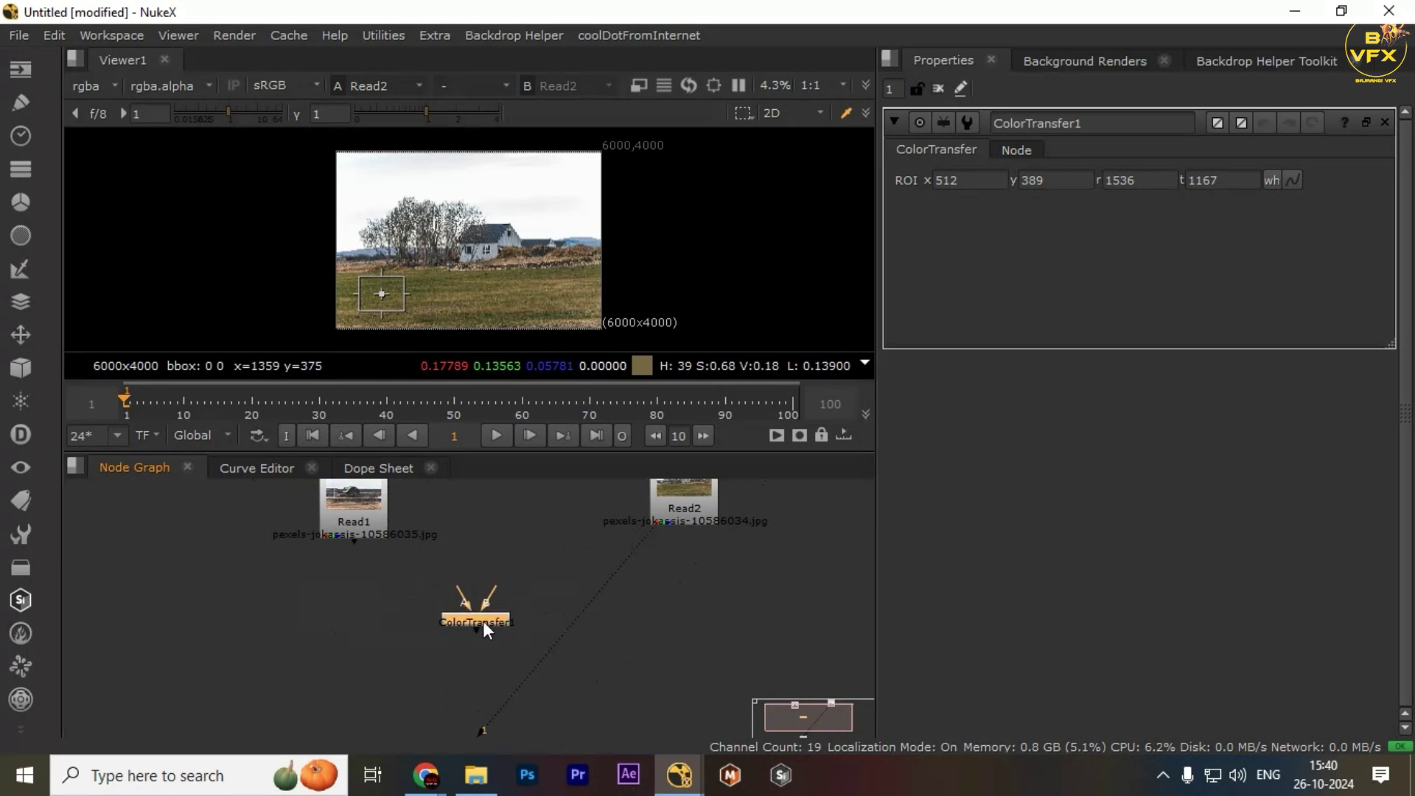
{"action": "middle_click_drag", "start_coordinate": [484, 620], "coordinate": [502, 643]}
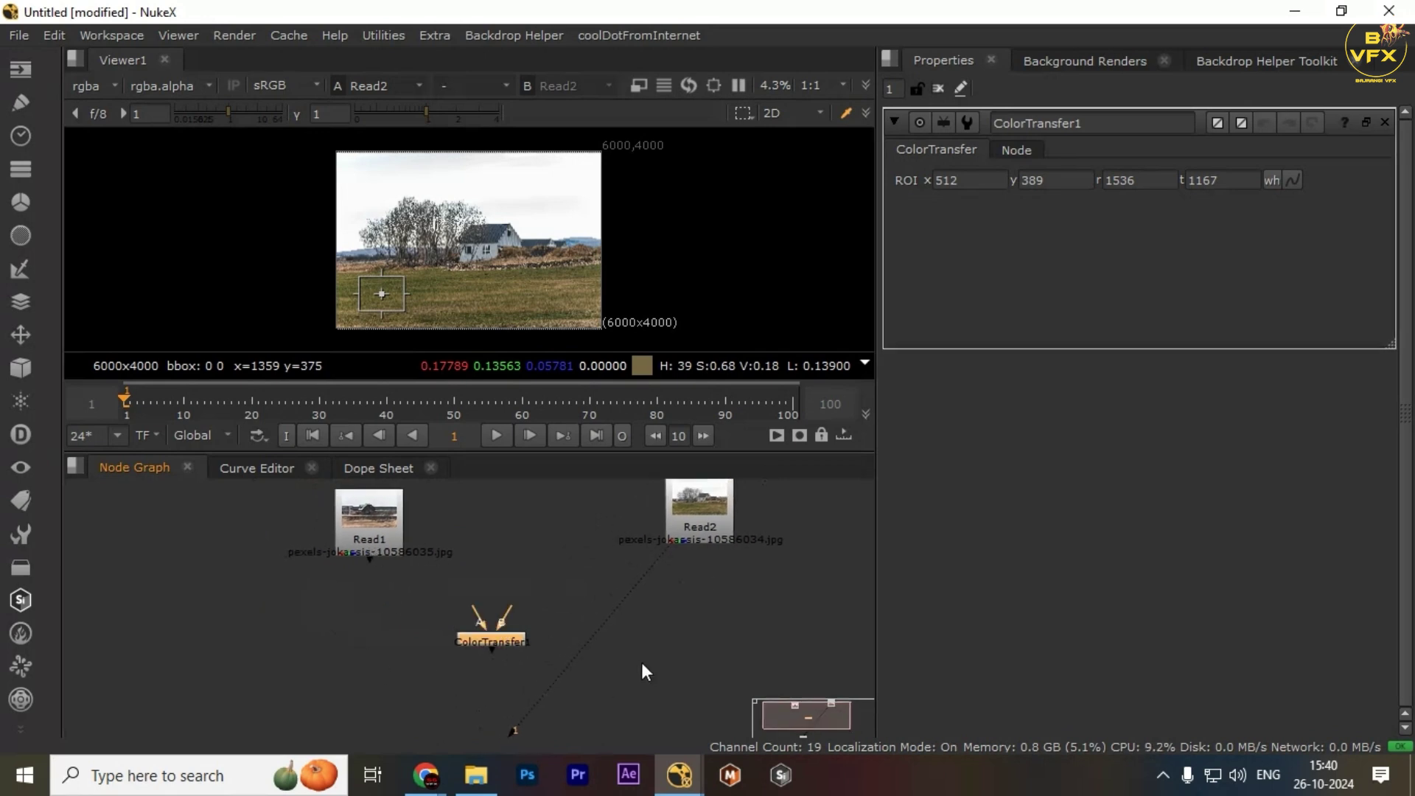
{"action": "left_click_drag", "start_coordinate": [474, 634], "coordinate": [437, 553]}
{"action": "left_click", "coordinate": [617, 513]}
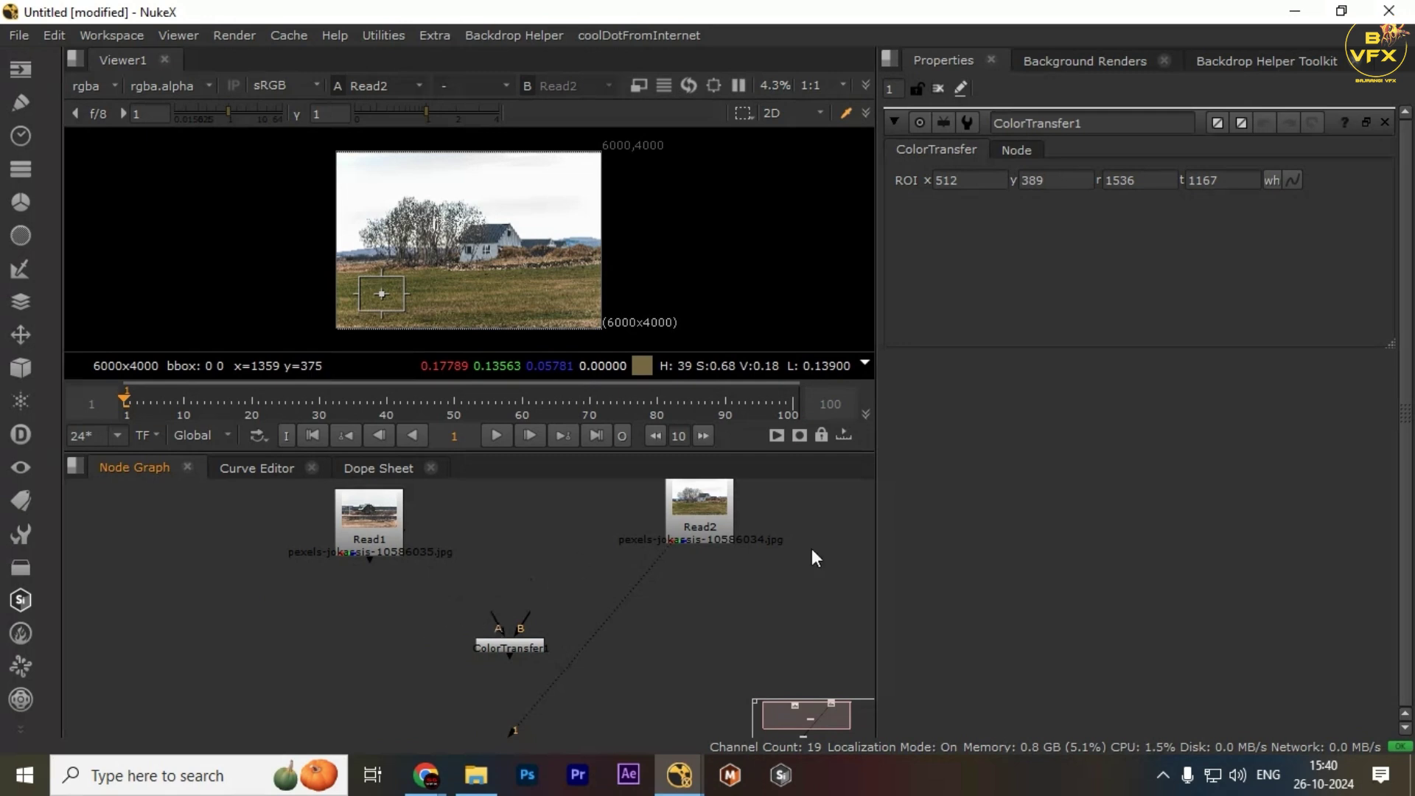
- Spread the Read1 and Read2 nodes apart and view each image in turn
{"action": "left_click_drag", "start_coordinate": [686, 536], "coordinate": [673, 589]}
{"action": "key", "text": "1"}
{"action": "left_click_drag", "start_coordinate": [358, 526], "coordinate": [223, 560]}
{"action": "key", "text": "1"}
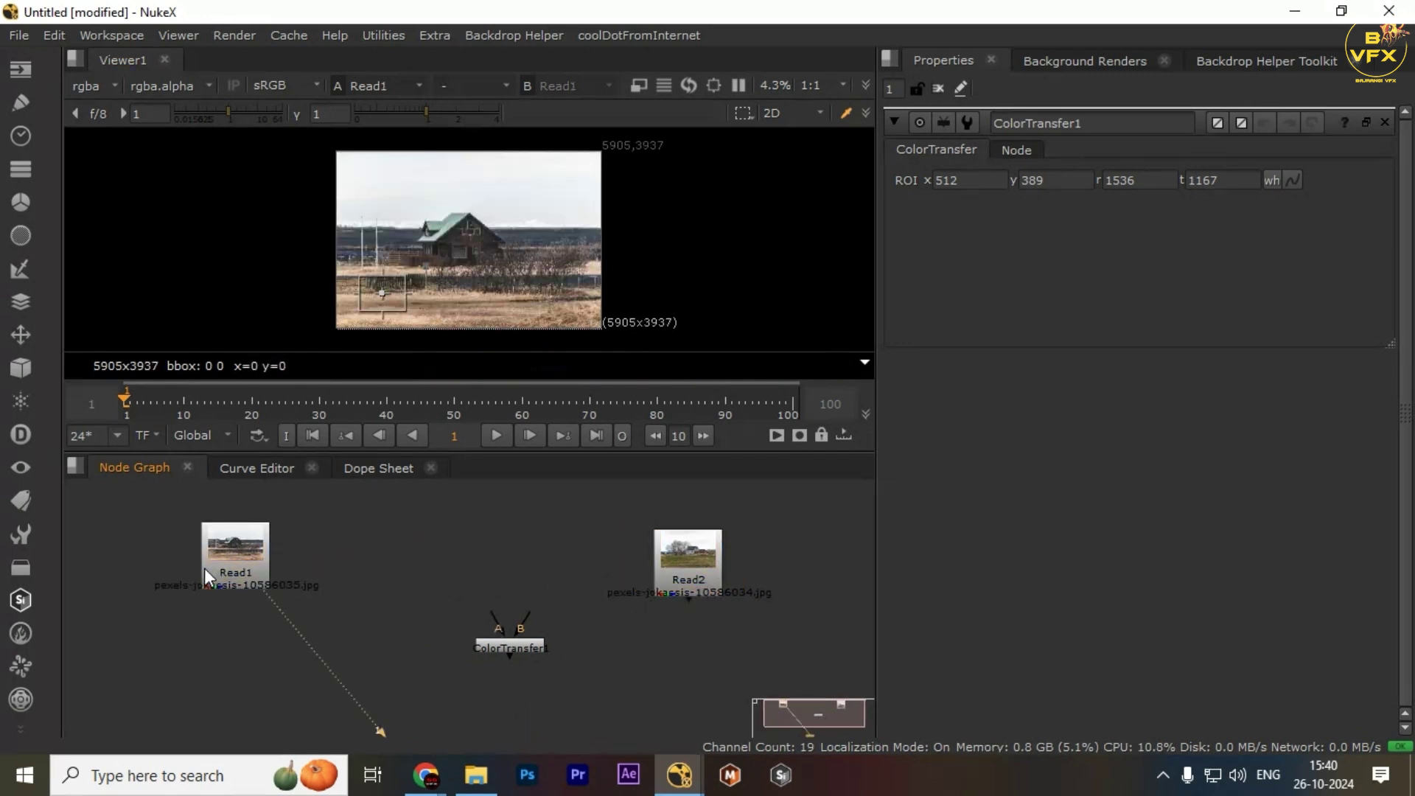
- Connect input A of the ColorTransfer node to Read1 and view the Read2 image
{"action": "left_click", "coordinate": [303, 531]}
{"action": "left_click_drag", "start_coordinate": [530, 650], "coordinate": [255, 576]}
{"action": "left_click", "coordinate": [672, 551]}
{"action": "key", "text": "1"}
{"action": "left_click", "coordinate": [351, 527]}
{"action": "left_click", "coordinate": [244, 559]}
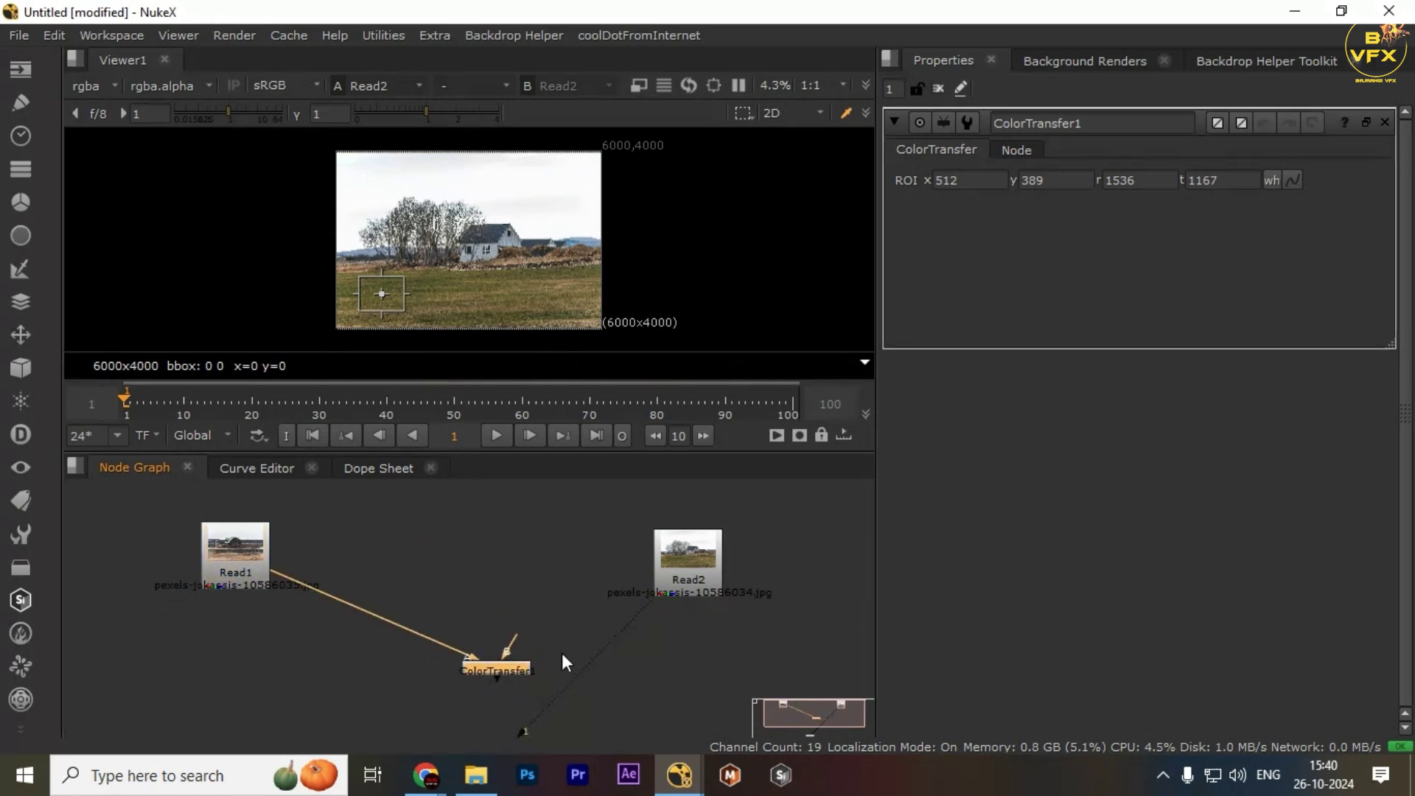
- Connect ColorTransfer input B to Read2, tidy the graph with a Dot on the Read1 connection, and view the ColorTransfer output
{"action": "key", "text": "comma"}
{"action": "left_click_drag", "start_coordinate": [507, 647], "coordinate": [711, 587]}
{"action": "left_click_drag", "start_coordinate": [689, 579], "coordinate": [487, 519]}
{"action": "left_click_drag", "start_coordinate": [677, 629], "coordinate": [270, 751]}
{"action": "middle_click_drag", "start_coordinate": [401, 647], "coordinate": [382, 623]}
{"action": "key", "text": "1"}
{"action": "left_click", "coordinate": [668, 679]}
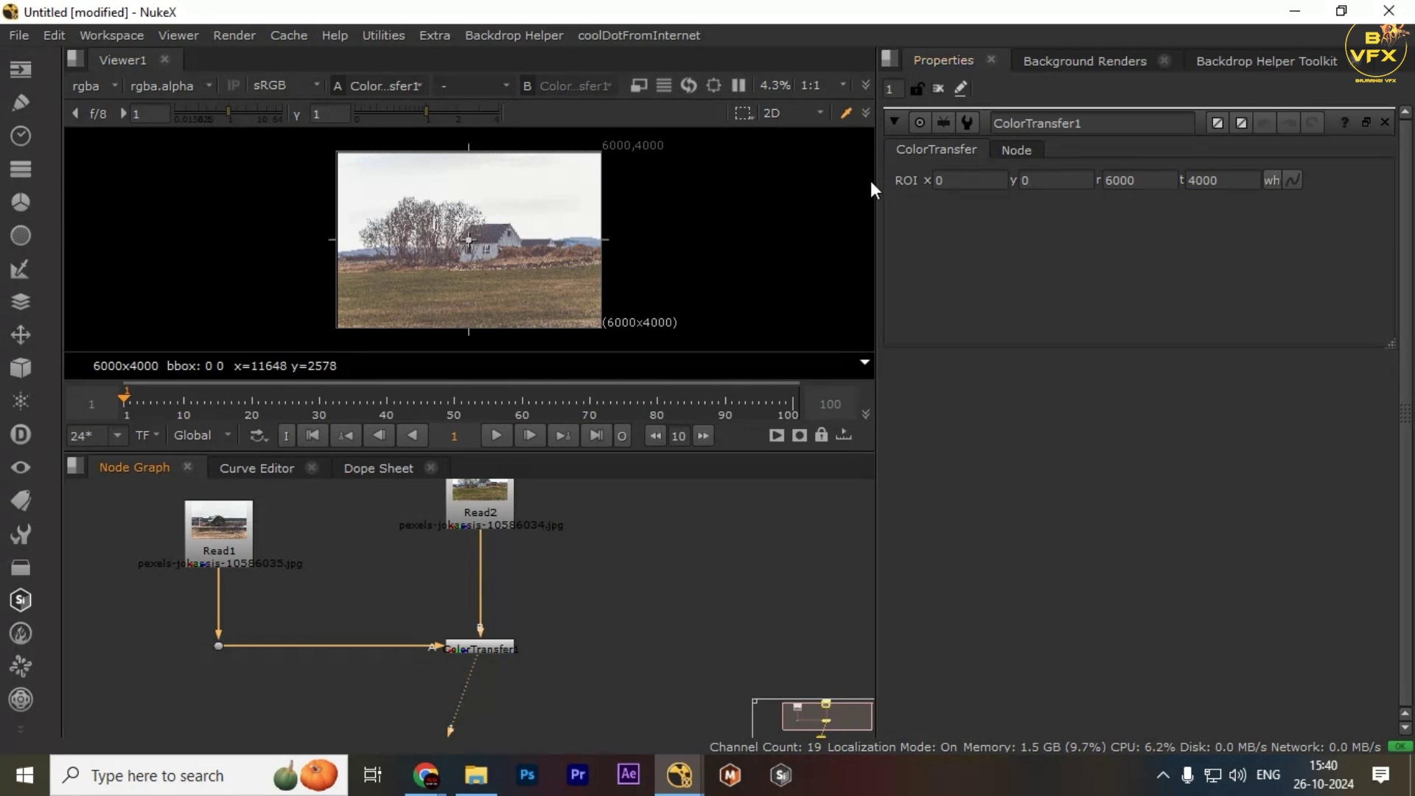
- Shrink the ColorTransfer ROI around the reference house to about x 950, y 870, r 4810, t 2930 and view the output
{"action": "left_click_drag", "start_coordinate": [268, 599], "coordinate": [101, 719]}
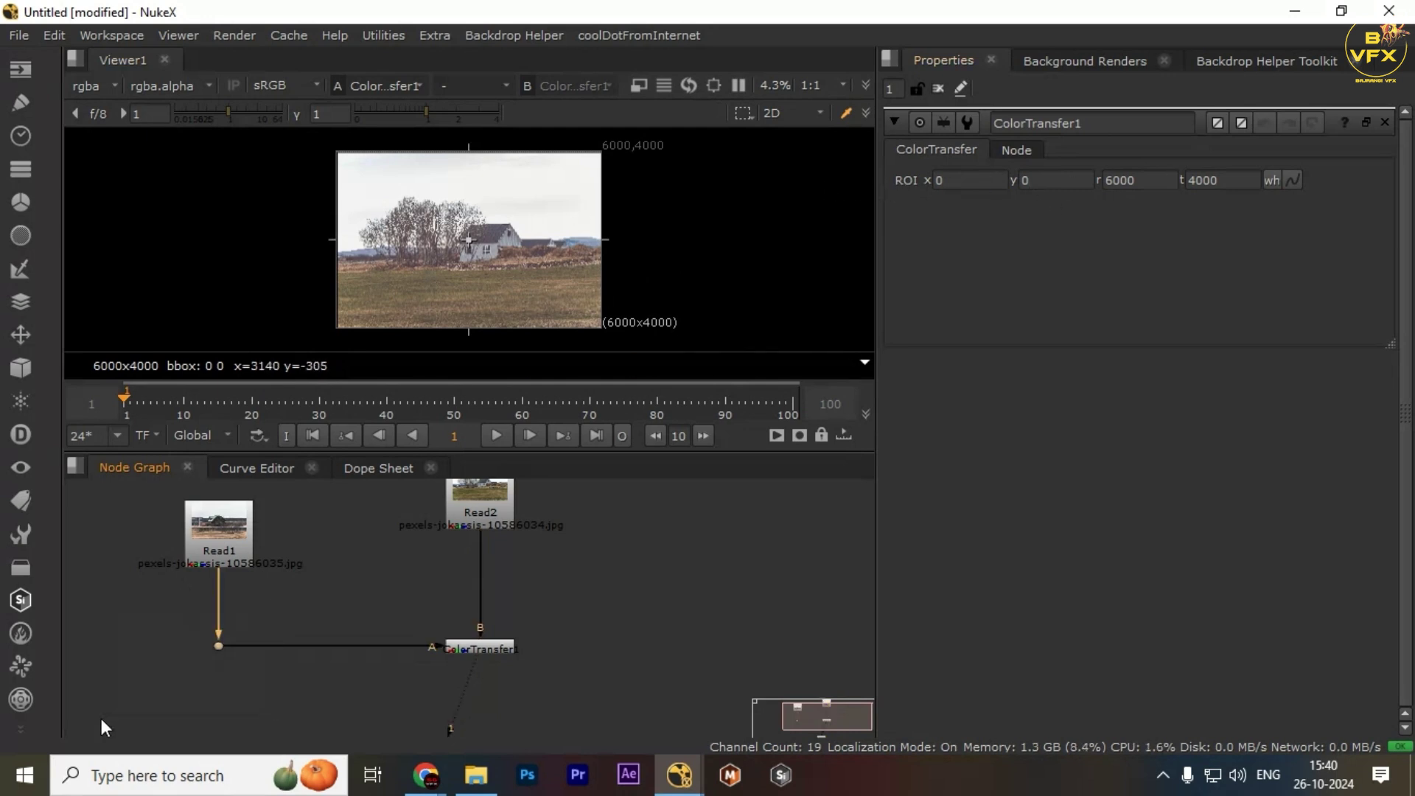
{"action": "key", "text": "1"}
{"action": "left_click_drag", "start_coordinate": [603, 148], "coordinate": [506, 238]}
{"action": "left_click_drag", "start_coordinate": [423, 277], "coordinate": [464, 241]}
{"action": "left_click_drag", "start_coordinate": [355, 580], "coordinate": [594, 687]}
{"action": "key", "text": "1"}
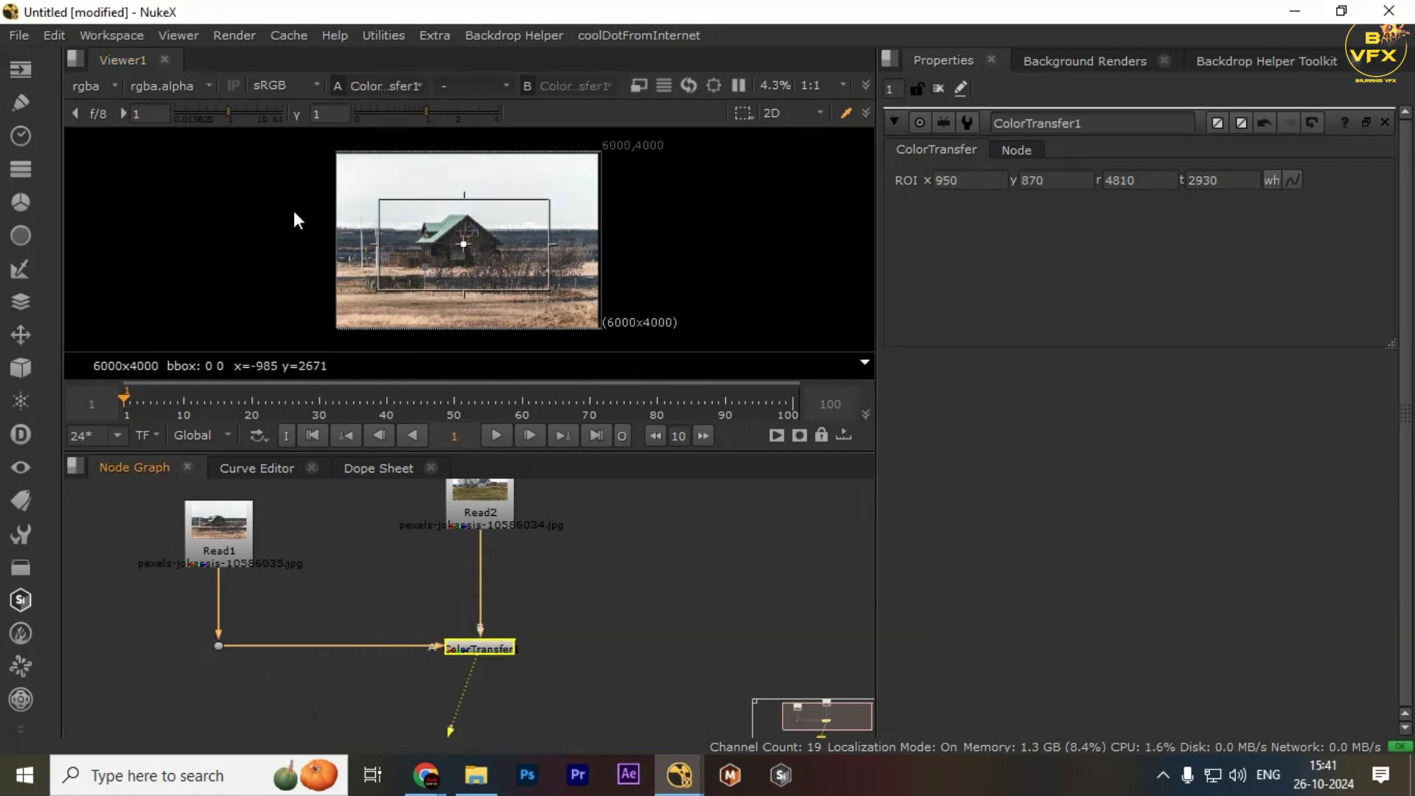
- Fit the ROI over the reference image's sky at about x 2495, y 2695, r 4745, t 3405 and view the ColorTransfer output
{"action": "left_click_drag", "start_coordinate": [282, 594], "coordinate": [186, 679]}
{"action": "key", "text": "1"}
{"action": "left_click_drag", "start_coordinate": [470, 245], "coordinate": [461, 278]}
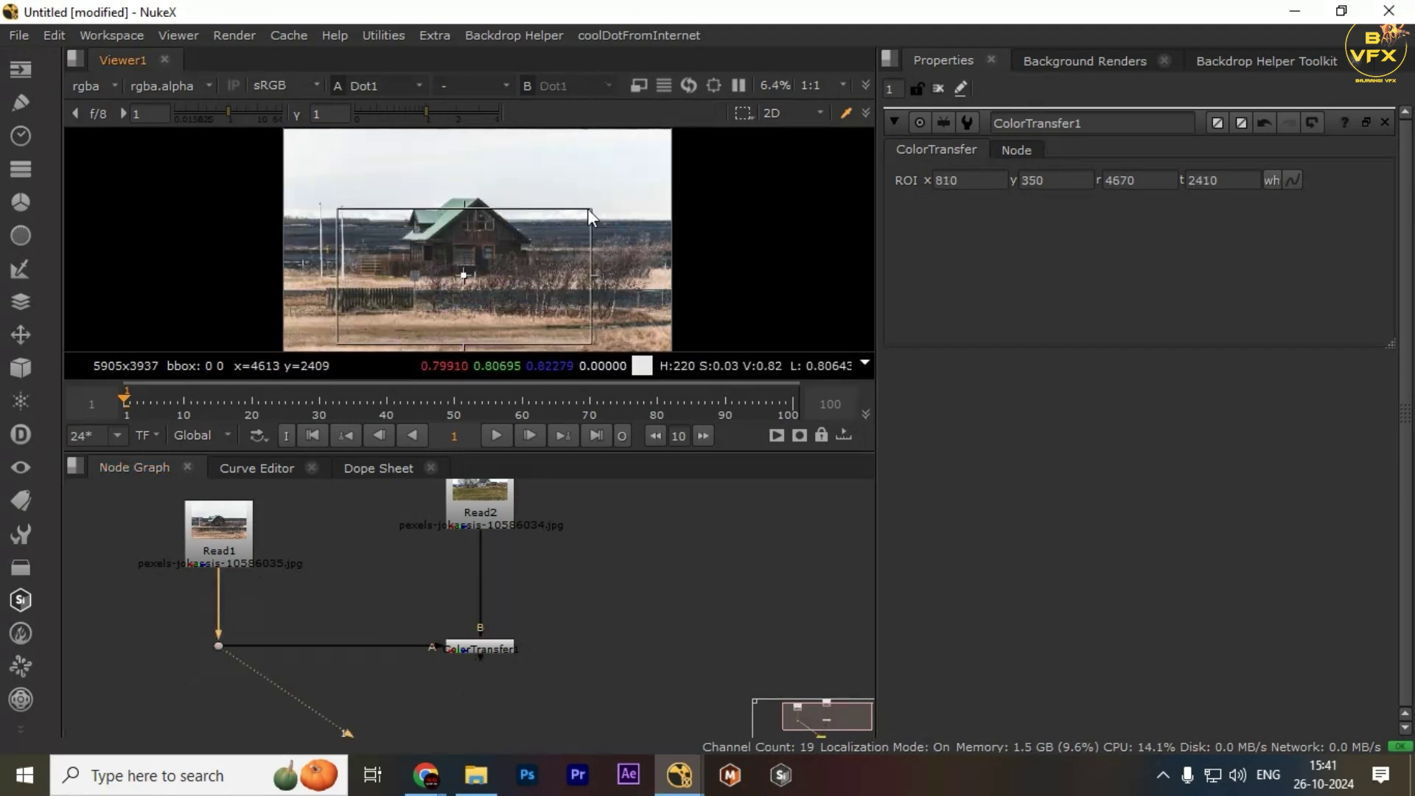
{"action": "left_click_drag", "start_coordinate": [588, 208], "coordinate": [527, 160]}
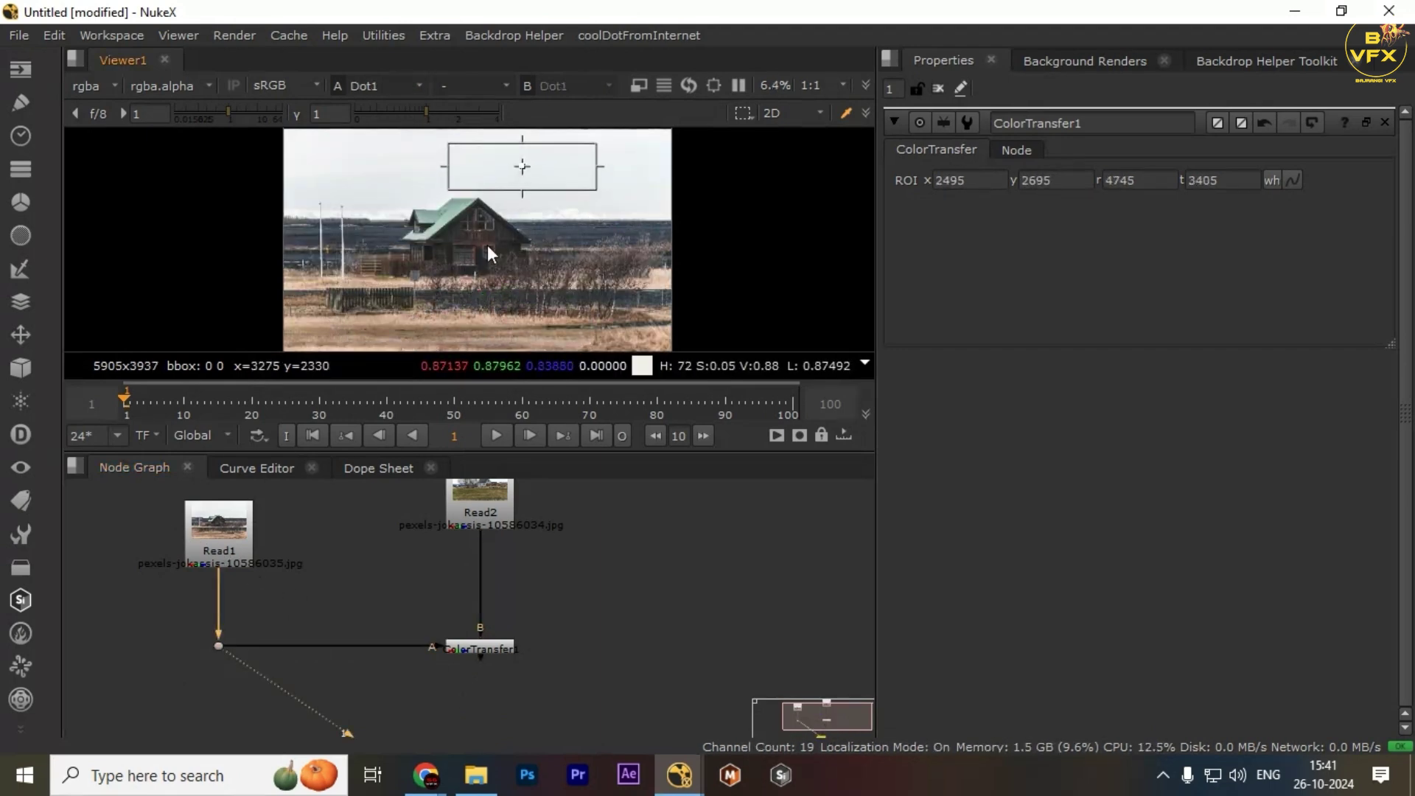
{"action": "left_click_drag", "start_coordinate": [418, 594], "coordinate": [572, 682]}
{"action": "key", "text": "1"}
{"action": "scroll", "coordinate": [410, 215], "scroll_direction": "down", "scroll_amount": 1}
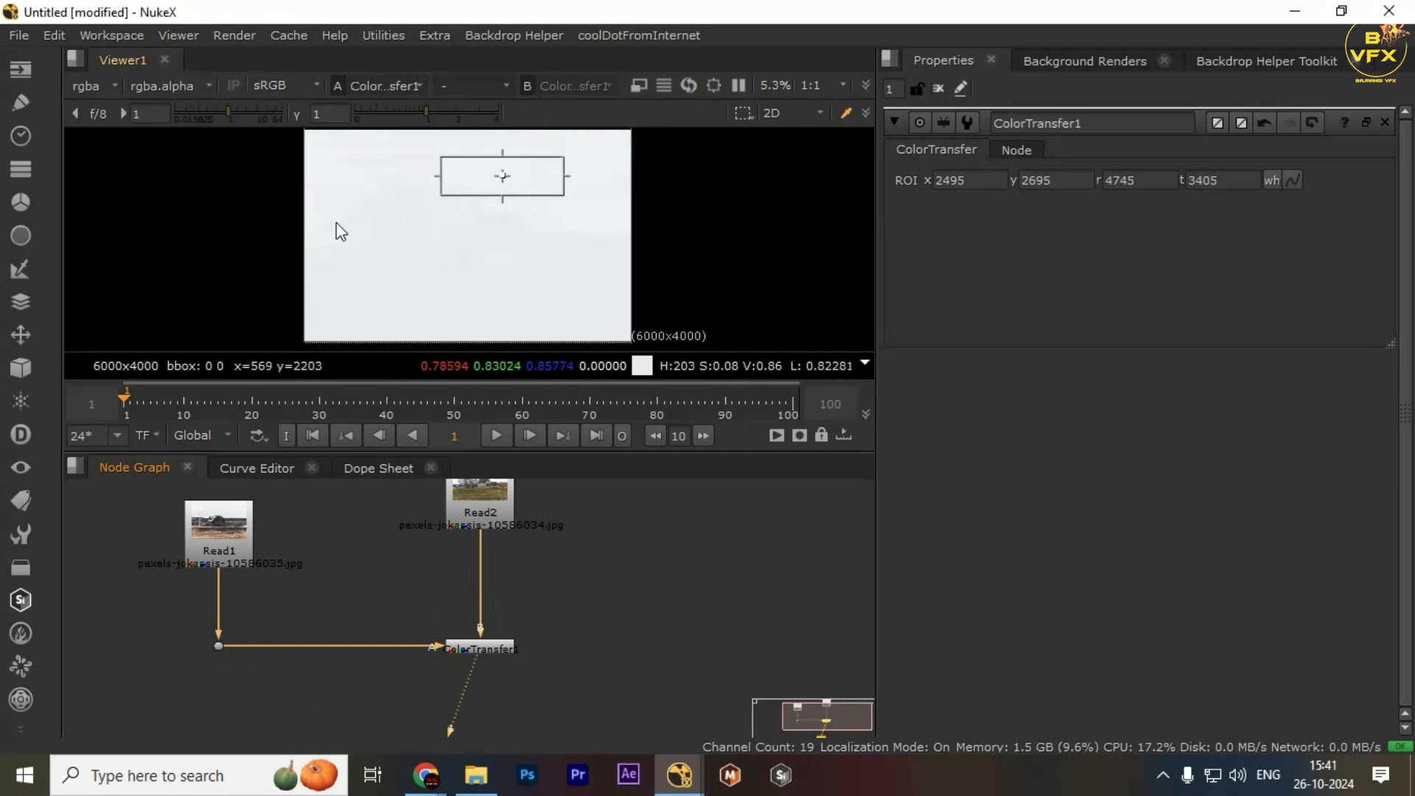
- Move the ROI onto the reference image's grass at about x 272.5, y 92.5, r 2447.5, t 1027.5 and view the output
{"action": "left_click_drag", "start_coordinate": [263, 602], "coordinate": [146, 721]}
{"action": "key", "text": "1"}
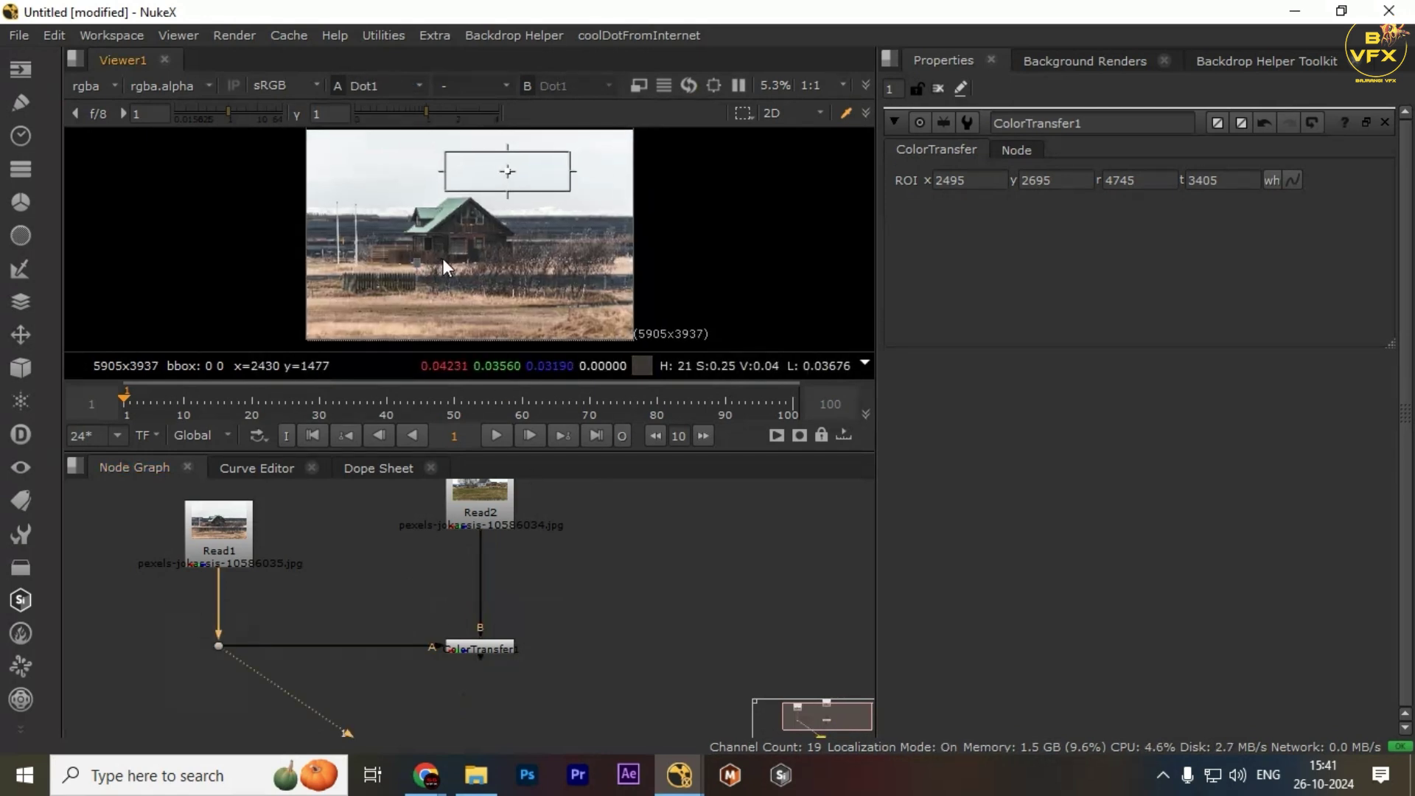
{"action": "left_click_drag", "start_coordinate": [511, 174], "coordinate": [387, 299]}
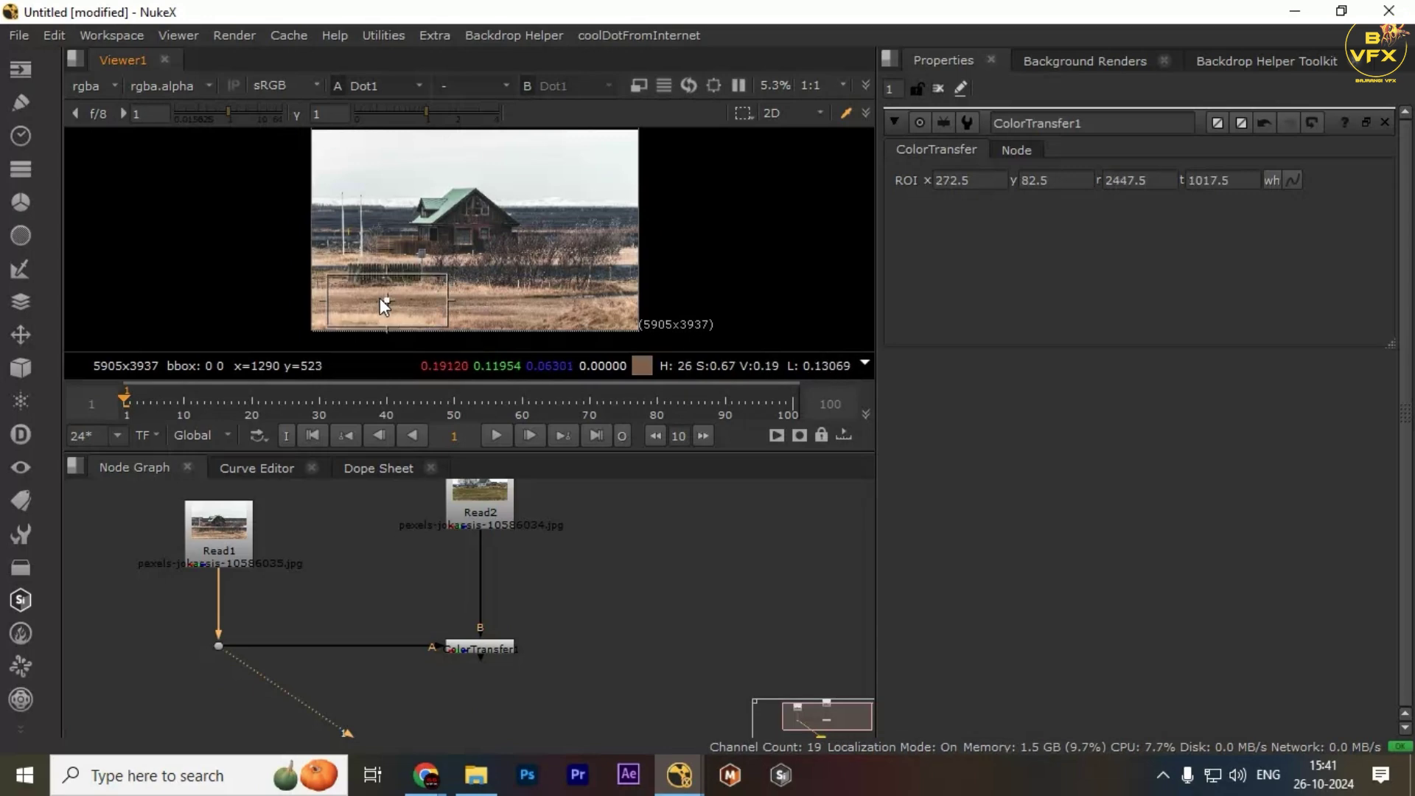
{"action": "left_click", "coordinate": [479, 649]}
{"action": "key", "text": "1"}
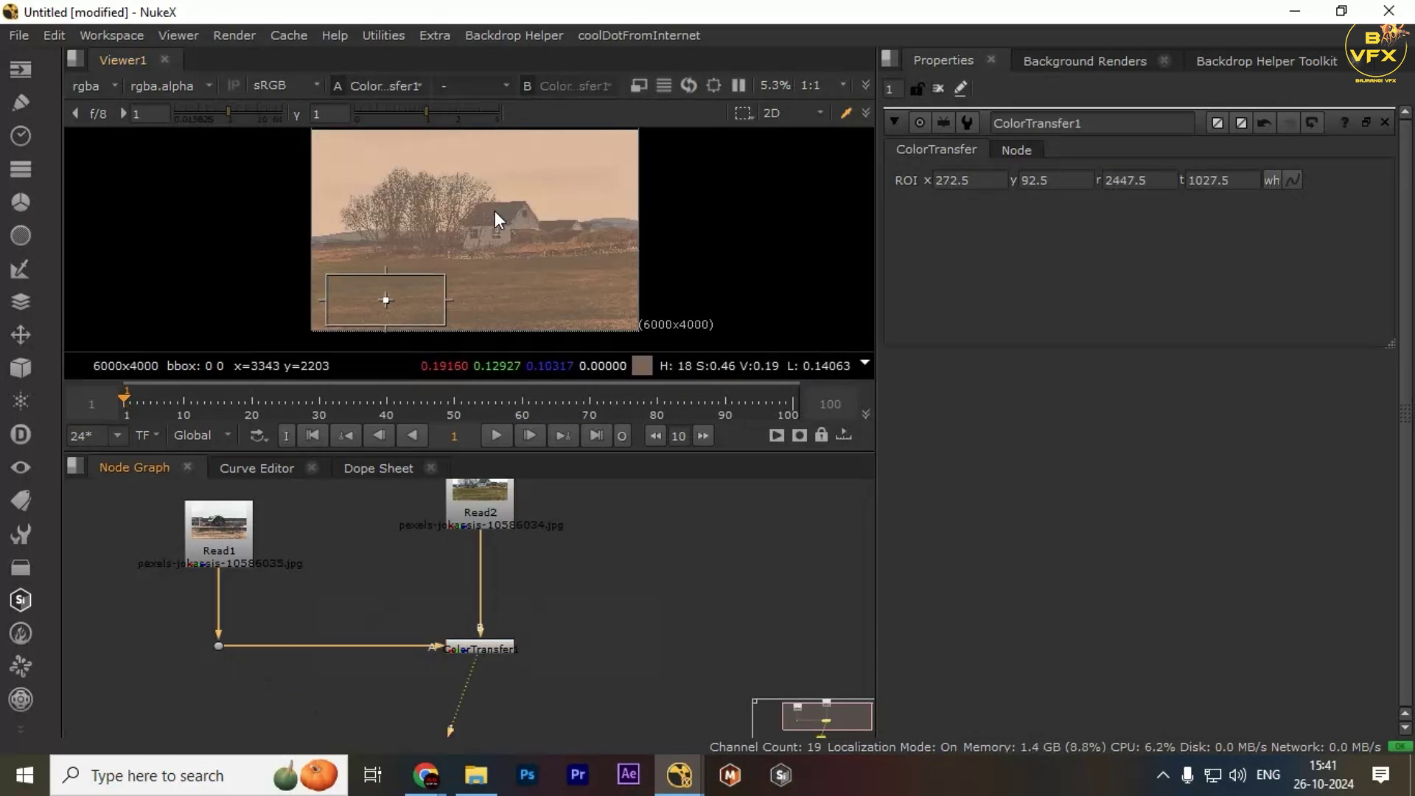
- Extend the ROI over nearly the whole reference image, to about x -110, y 10, r 5880, t 3900
{"action": "left_click", "coordinate": [219, 646]}
{"action": "key", "text": "1"}
{"action": "middle_click_drag", "start_coordinate": [221, 642], "coordinate": [266, 626]}
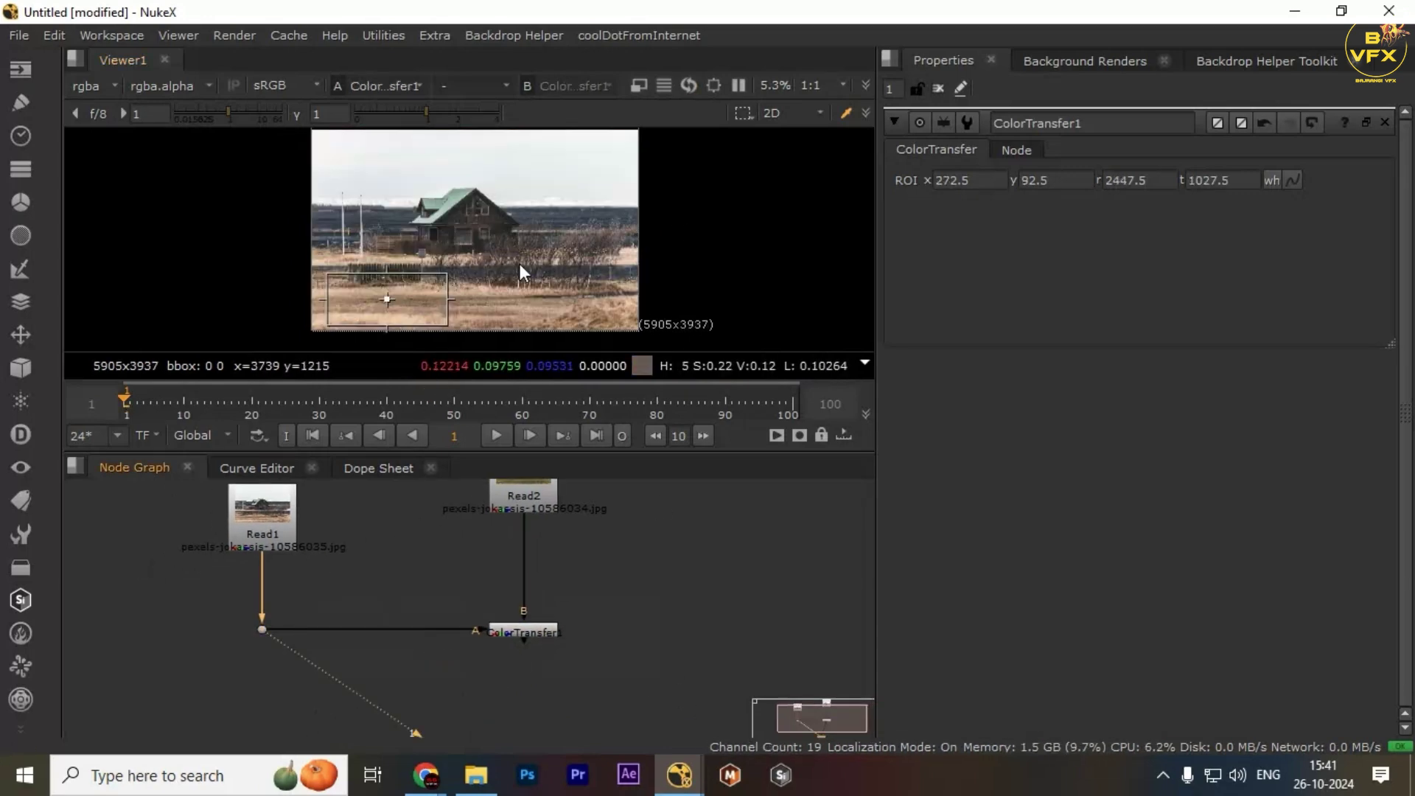
{"action": "key", "text": "space"}
{"action": "scroll", "coordinate": [544, 485], "scroll_direction": "down", "scroll_amount": 1}
{"action": "middle_click_drag", "start_coordinate": [547, 485], "coordinate": [692, 417]}
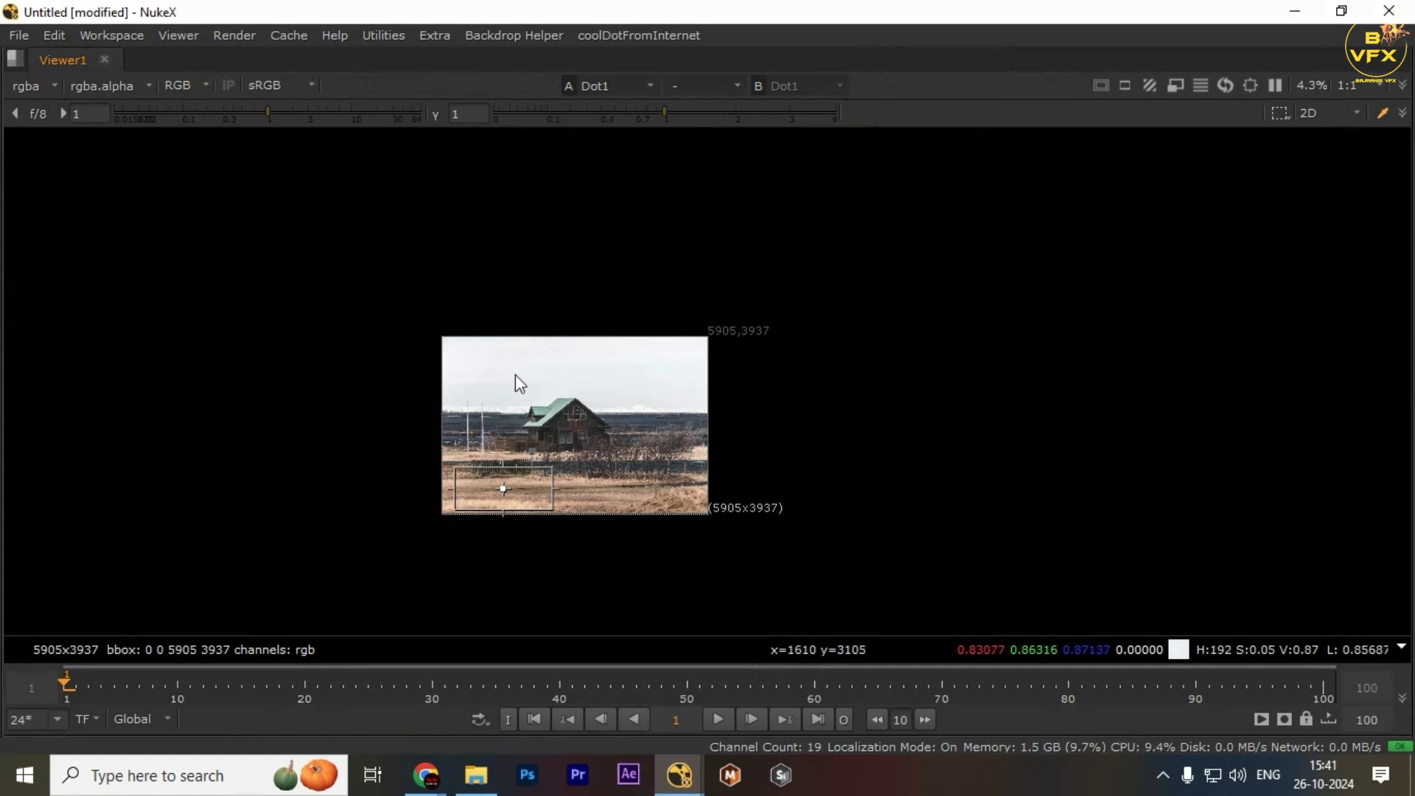
{"action": "scroll", "coordinate": [516, 375], "scroll_direction": "up", "scroll_amount": 3}
{"action": "left_click_drag", "start_coordinate": [494, 524], "coordinate": [462, 329]}
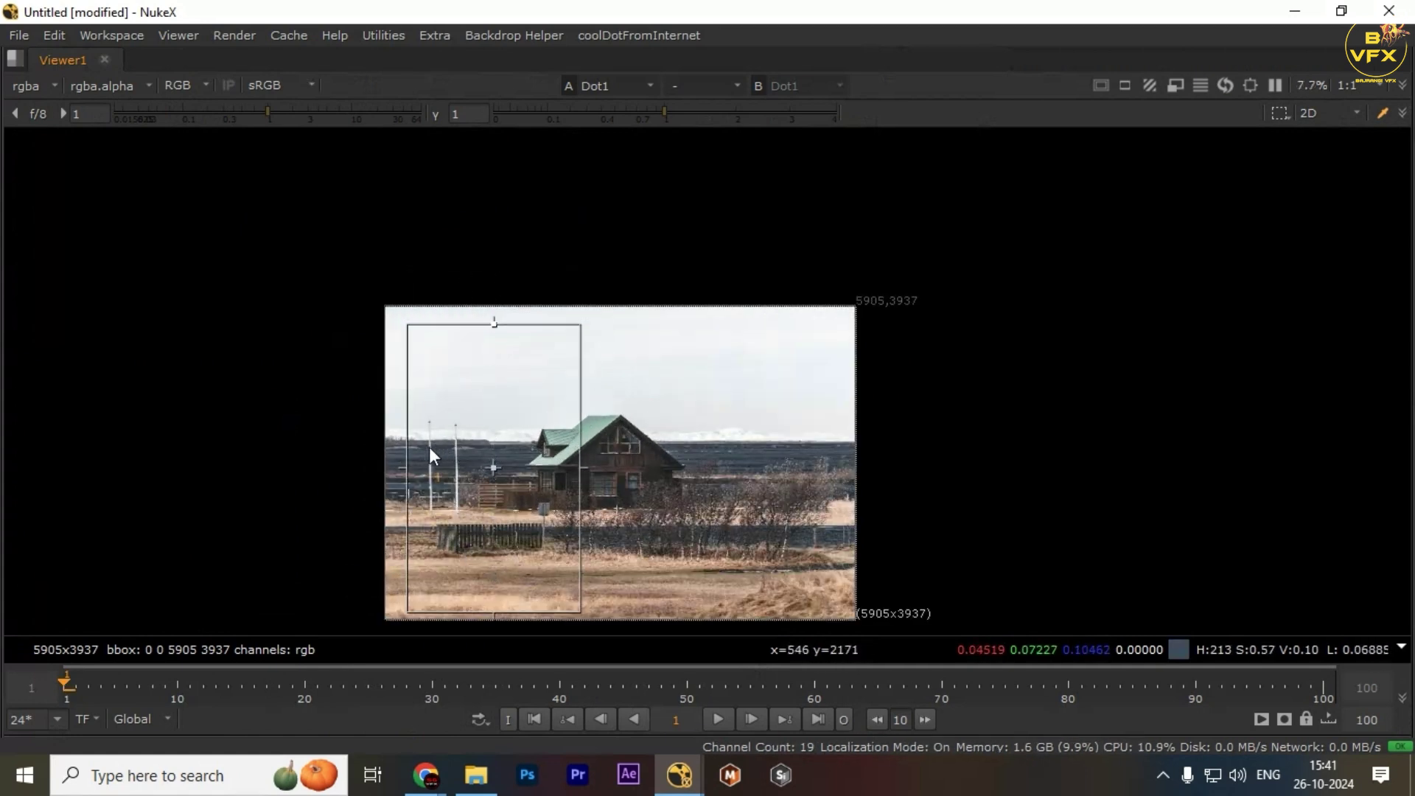
{"action": "left_click_drag", "start_coordinate": [408, 468], "coordinate": [382, 470]}
{"action": "left_click_drag", "start_coordinate": [576, 469], "coordinate": [846, 494]}
{"action": "left_click_drag", "start_coordinate": [618, 317], "coordinate": [624, 300]}
{"action": "scroll", "coordinate": [612, 494], "scroll_direction": "down", "scroll_amount": 1}
{"action": "middle_click_drag", "start_coordinate": [612, 494], "coordinate": [541, 395]}
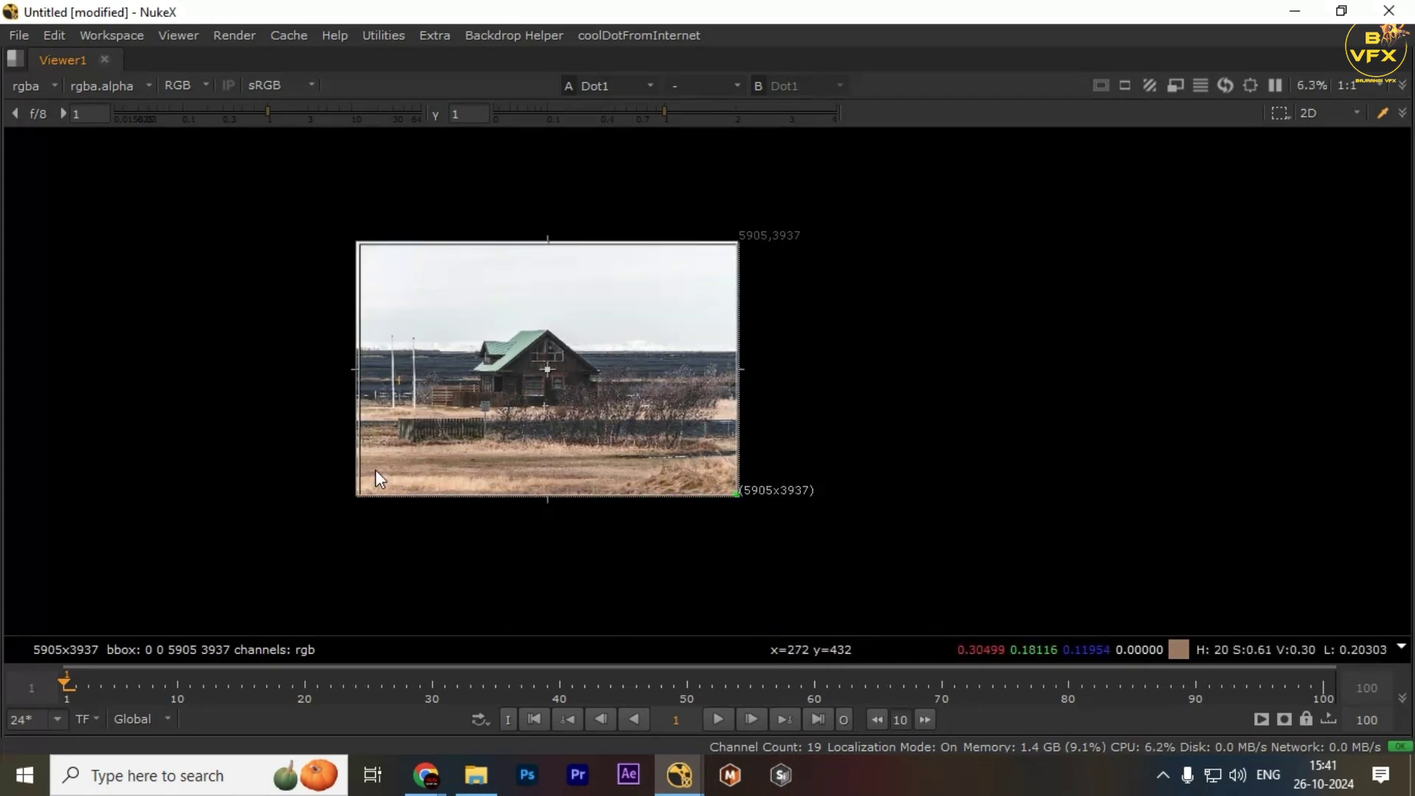
{"action": "left_click_drag", "start_coordinate": [358, 494], "coordinate": [349, 492]}
- View the ColorTransfer output and pull the ROI's lower-left corner inside the frame to x 100, y 100
{"action": "key", "text": "space"}
{"action": "left_click_drag", "start_coordinate": [471, 599], "coordinate": [690, 692]}
{"action": "key", "text": "1"}
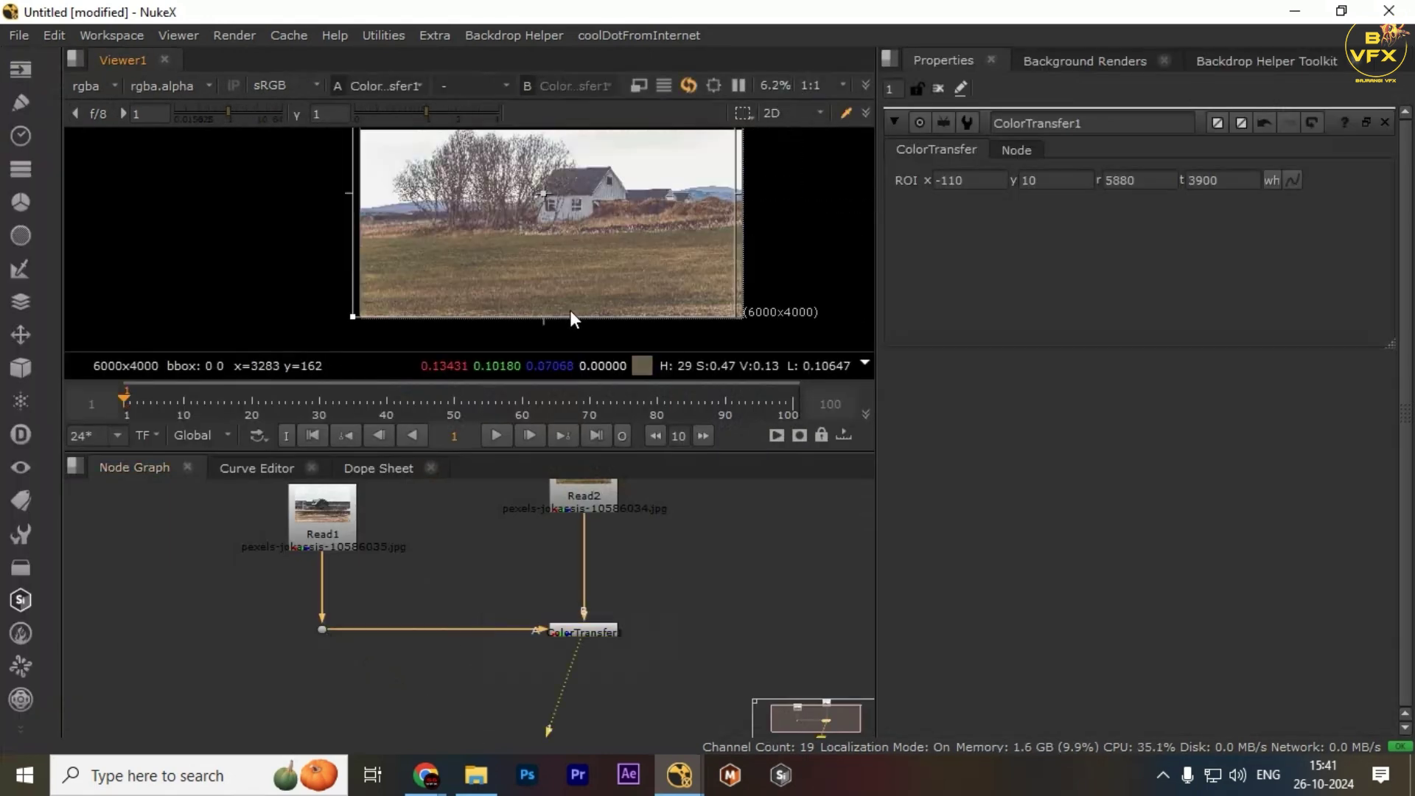
{"action": "scroll", "coordinate": [398, 295], "scroll_direction": "down", "scroll_amount": 2}
{"action": "left_click_drag", "start_coordinate": [360, 314], "coordinate": [368, 311]}
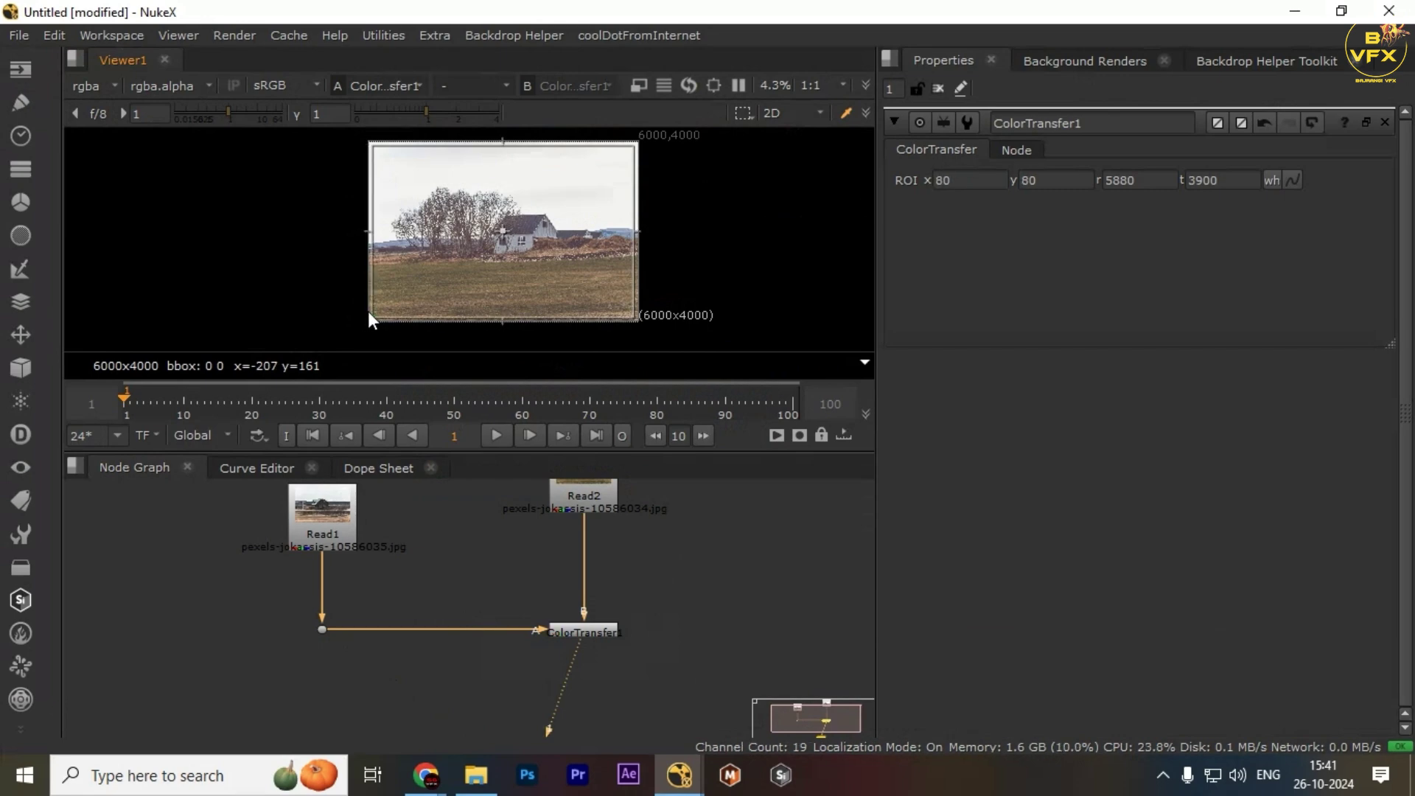
{"action": "left_click", "coordinate": [637, 690]}
{"action": "left_click_drag", "start_coordinate": [637, 689], "coordinate": [638, 691]}
- Alternate the viewer between the reference image at the Dot and the ColorTransfer output to compare their colors
{"action": "left_click_drag", "start_coordinate": [377, 586], "coordinate": [294, 640]}
{"action": "key", "text": "1"}
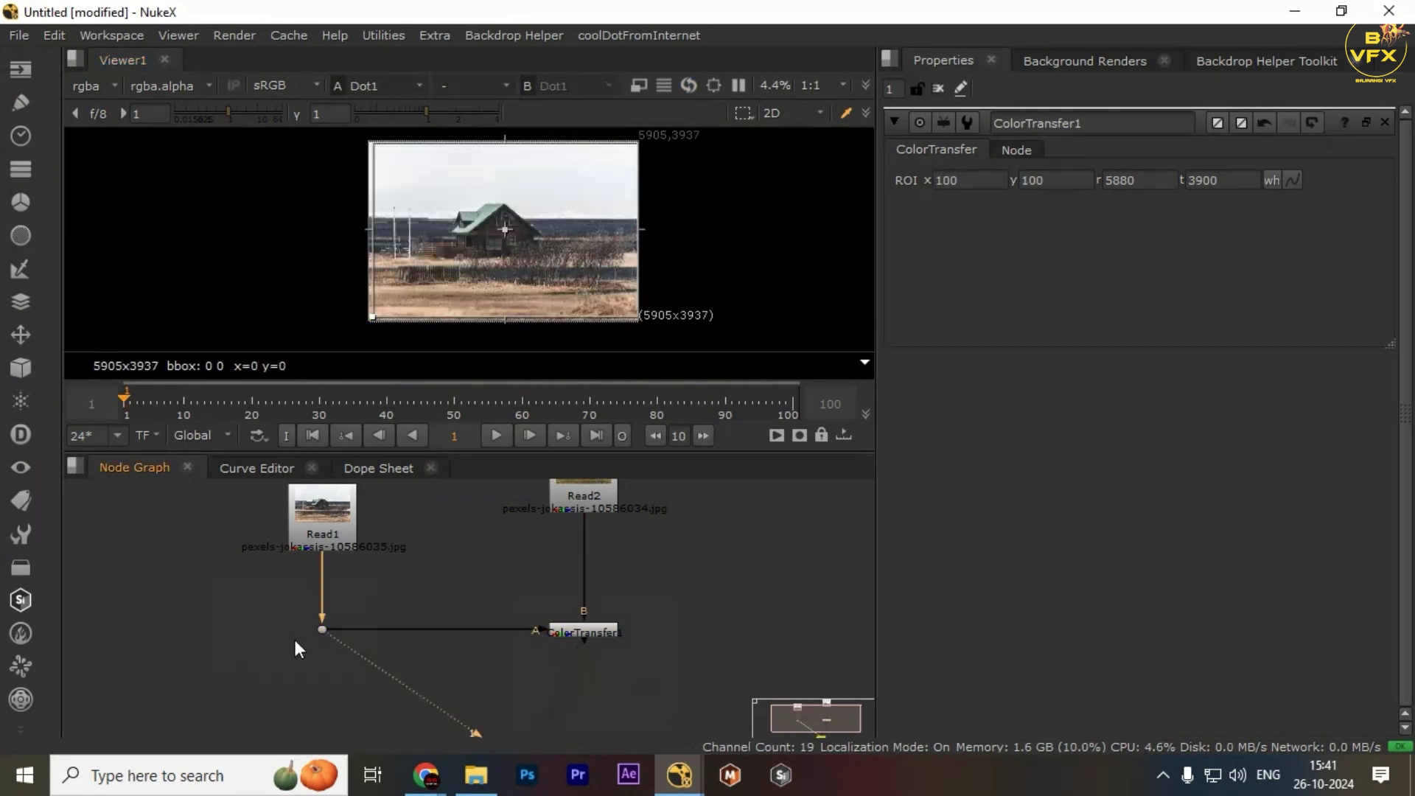
{"action": "left_click_drag", "start_coordinate": [494, 582], "coordinate": [700, 689]}
{"action": "key", "text": "1"}
{"action": "left_click_drag", "start_coordinate": [390, 587], "coordinate": [197, 701]}
{"action": "key", "text": "1"}
{"action": "left_click_drag", "start_coordinate": [494, 582], "coordinate": [705, 689]}
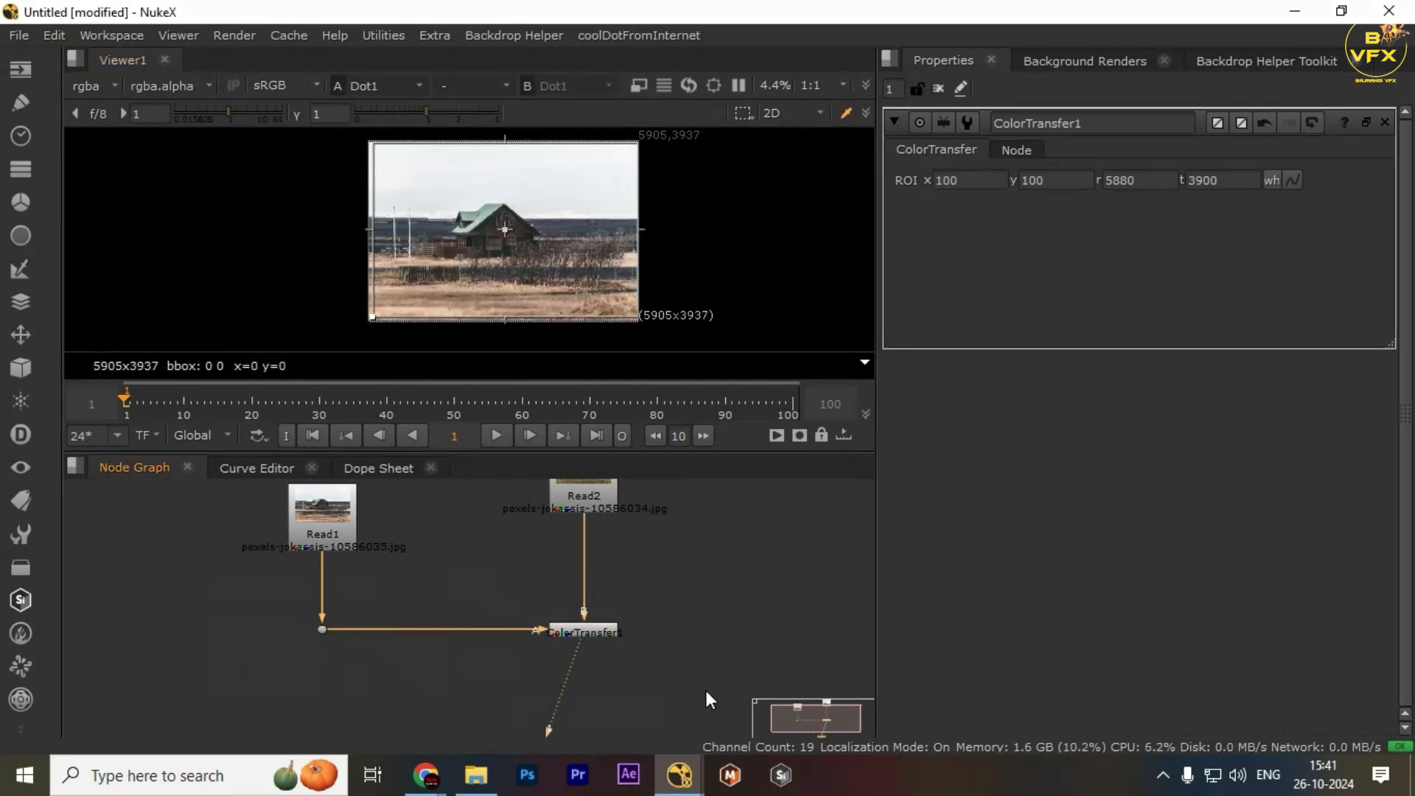
{"action": "key", "text": "1"}
- Compare the original Read2 image with the ColorTransfer output, checking the output in an enlarged viewer fitted to the frame
{"action": "scroll", "coordinate": [619, 554], "scroll_direction": "down", "scroll_amount": 1}
{"action": "middle_click_drag", "start_coordinate": [619, 554], "coordinate": [600, 618]}
{"action": "left_click_drag", "start_coordinate": [479, 520], "coordinate": [689, 554]}
{"action": "key", "text": "1"}
{"action": "middle_click_drag", "start_coordinate": [689, 554], "coordinate": [663, 490]}
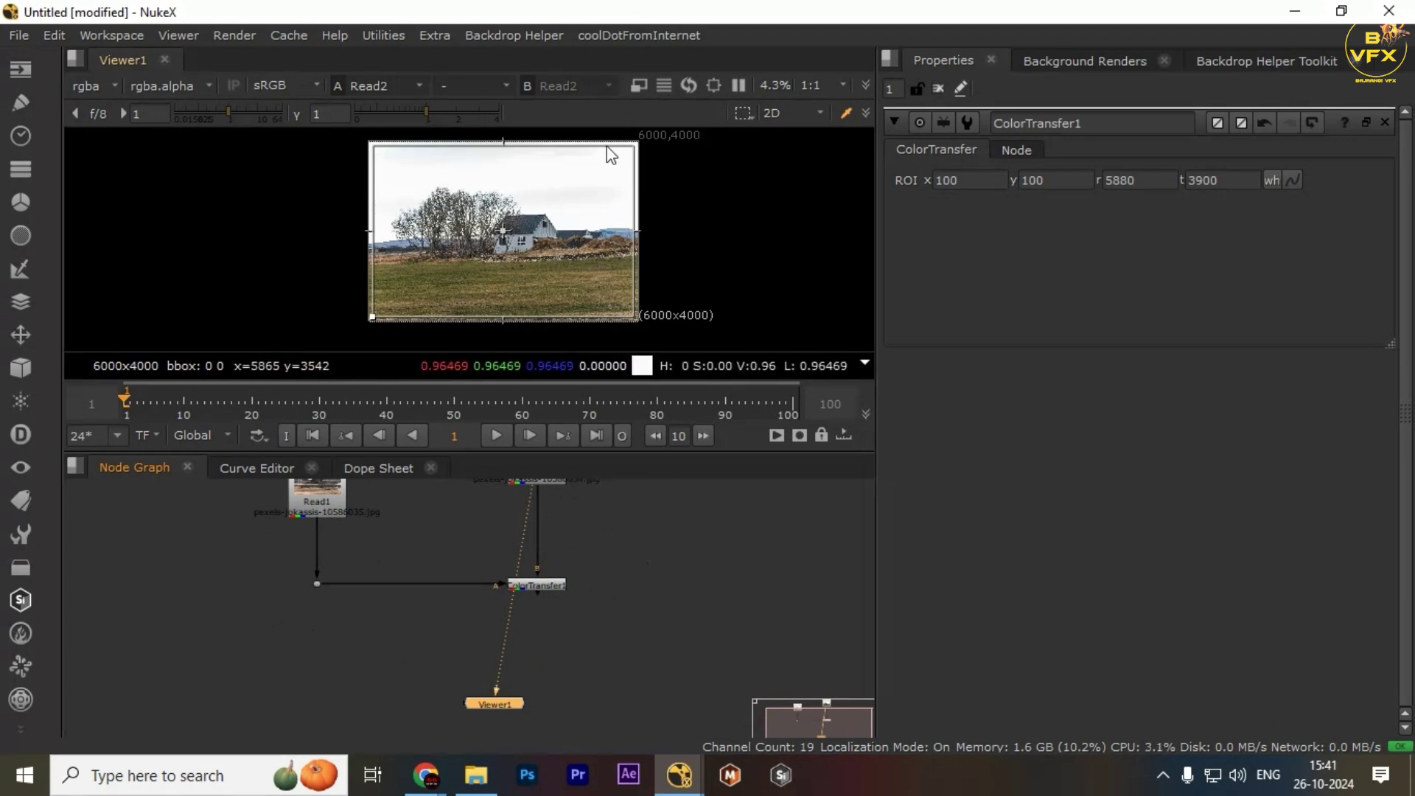
{"action": "scroll", "coordinate": [609, 149], "scroll_direction": "up", "scroll_amount": 3}
{"action": "left_click_drag", "start_coordinate": [661, 501], "coordinate": [469, 619]}
{"action": "key", "text": "1"}
{"action": "key", "text": "space"}
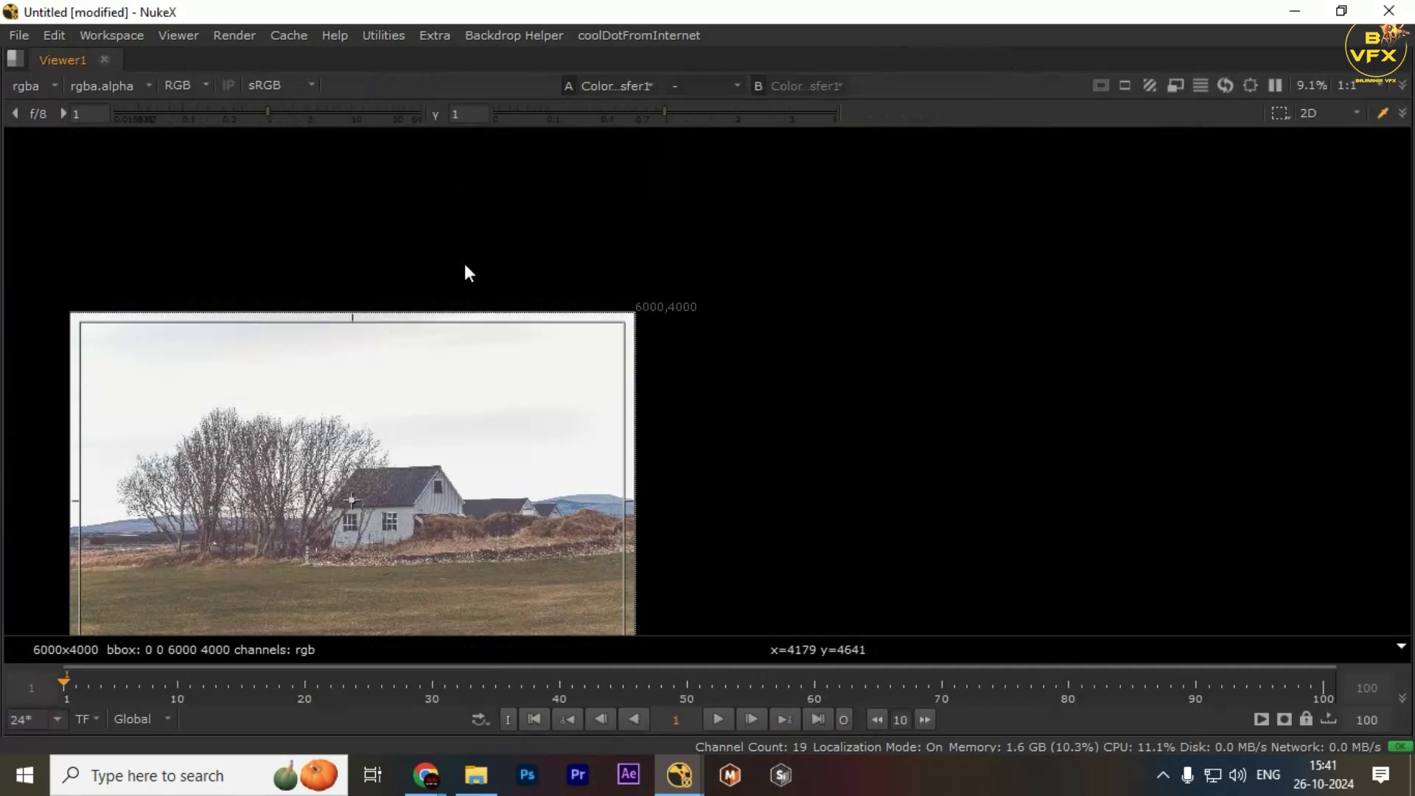
{"action": "key", "text": "f"}
{"action": "key", "text": "space"}
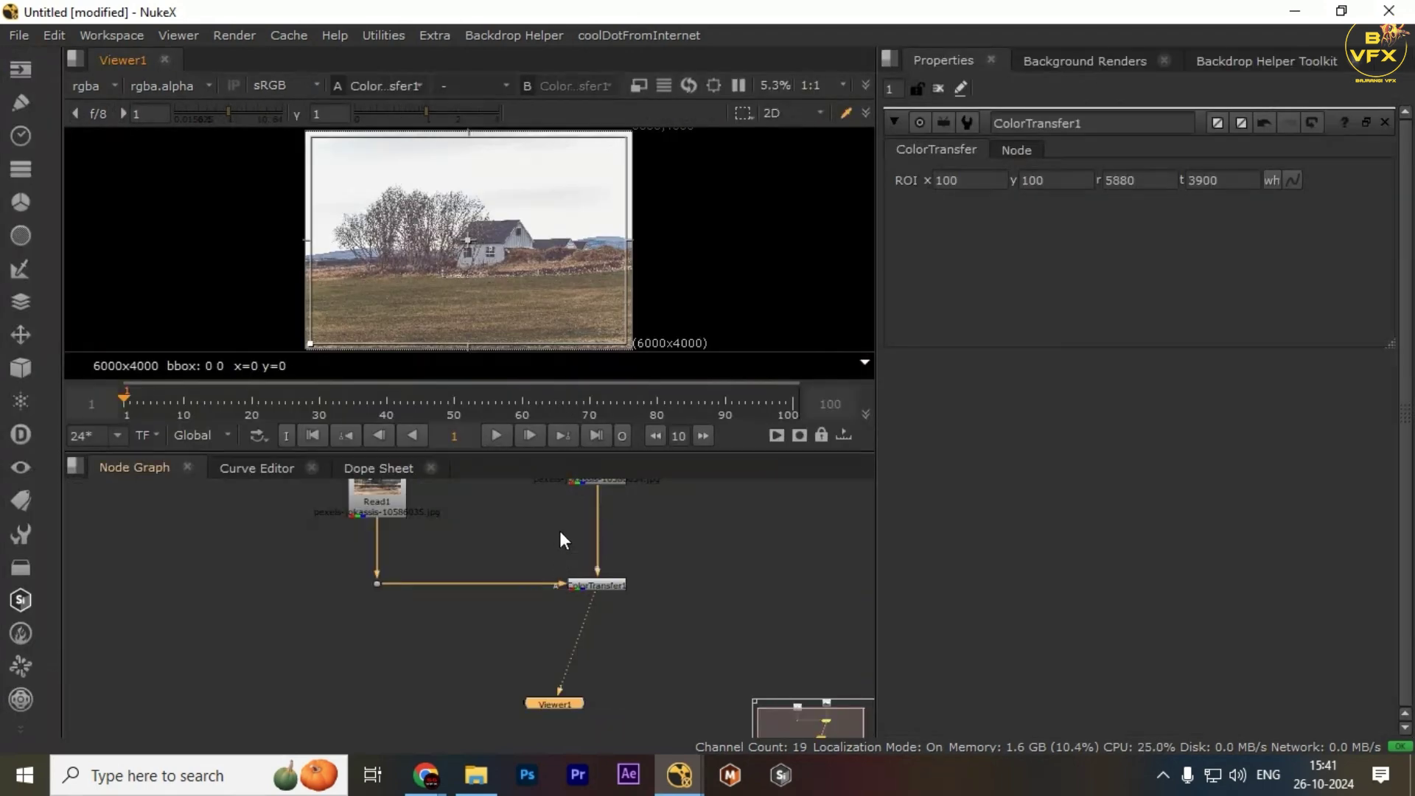
- View Read2 and Read1 in turn, switching back to the ColorTransfer output after each one
{"action": "scroll", "coordinate": [571, 531], "scroll_direction": "down", "scroll_amount": 1}
{"action": "middle_click_drag", "start_coordinate": [581, 532], "coordinate": [591, 603]}
{"action": "left_click_drag", "start_coordinate": [534, 530], "coordinate": [662, 555]}
{"action": "key", "text": "1"}
{"action": "left_click_drag", "start_coordinate": [486, 573], "coordinate": [656, 701]}
{"action": "key", "text": "1"}
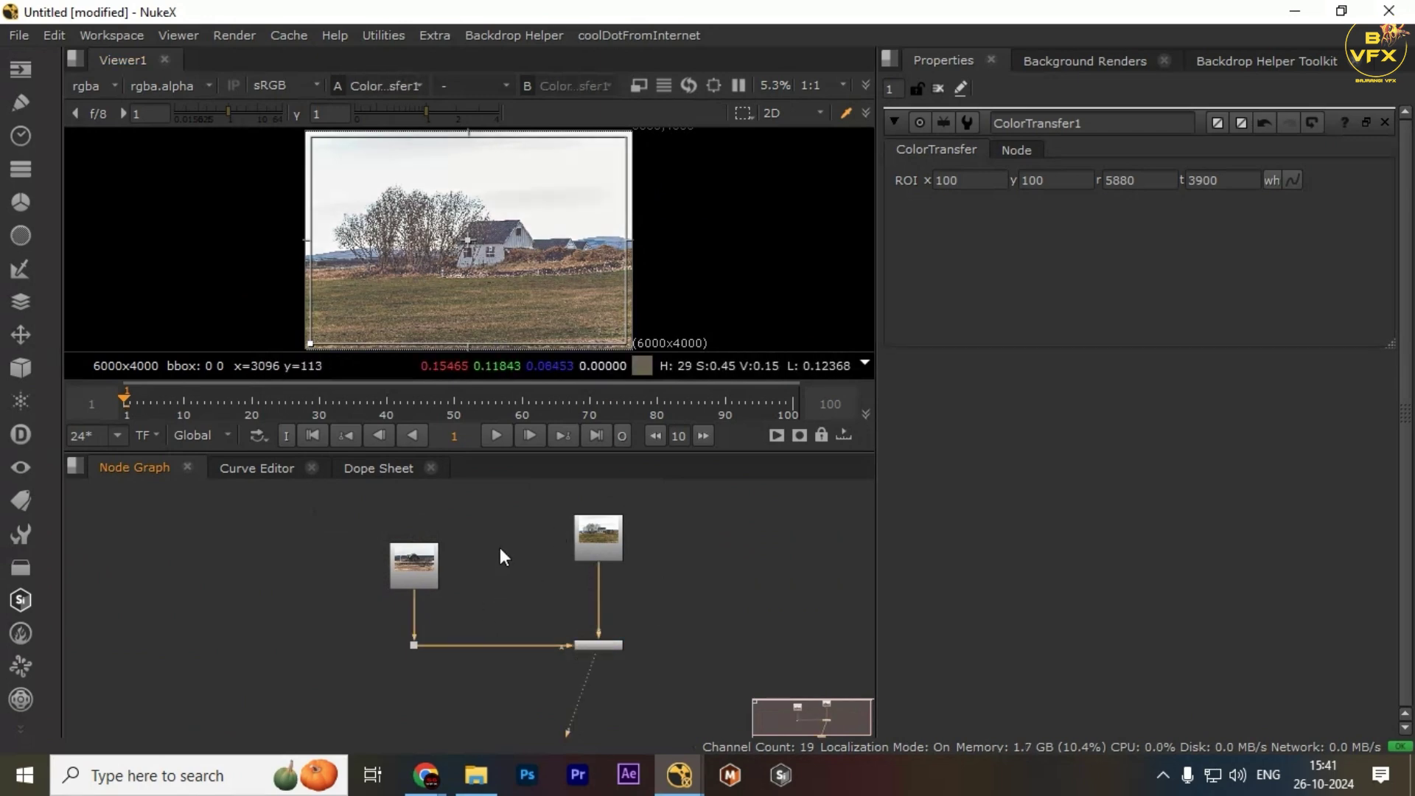
{"action": "left_click_drag", "start_coordinate": [499, 521], "coordinate": [301, 613]}
{"action": "key", "text": "1"}
{"action": "left_click_drag", "start_coordinate": [544, 590], "coordinate": [661, 690]}
{"action": "key", "text": "1"}
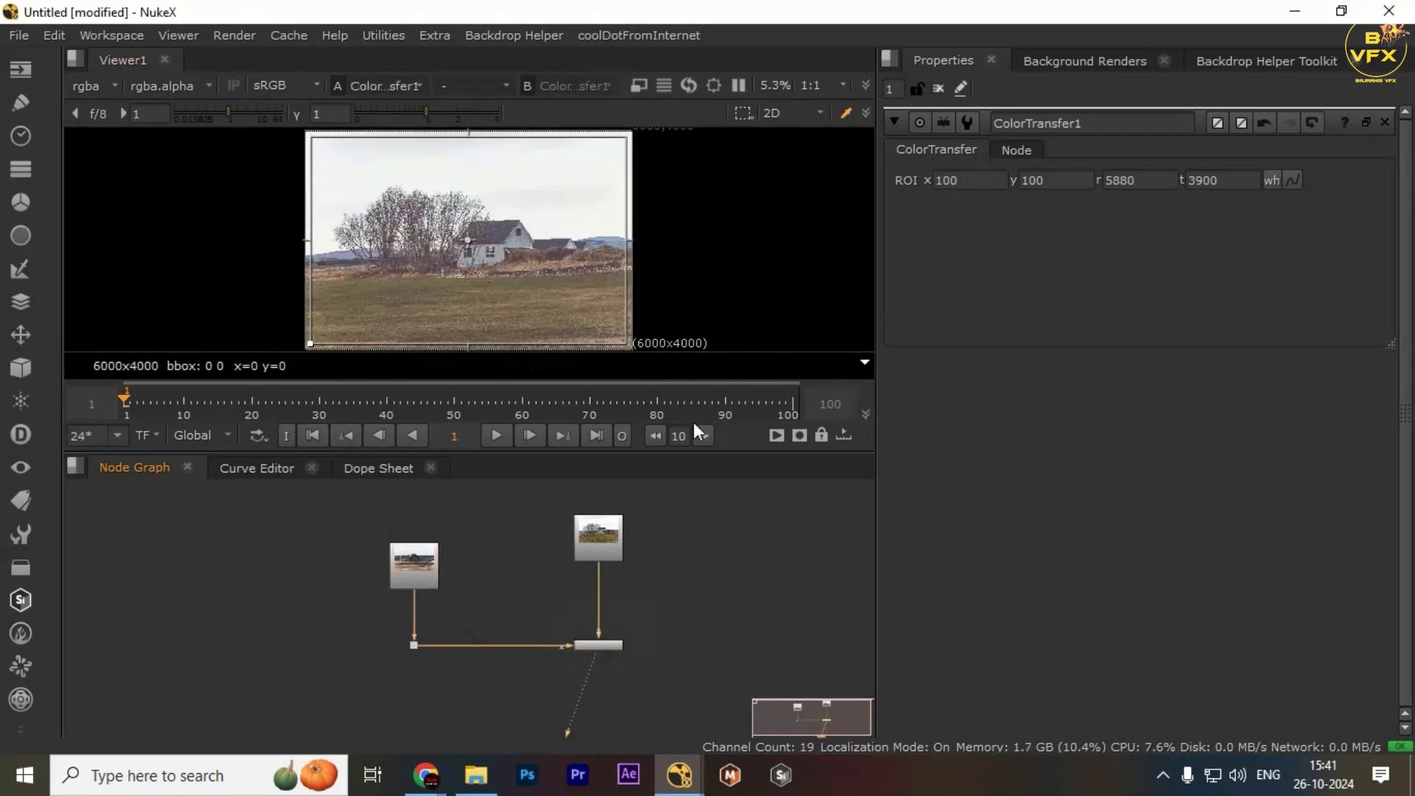
- Add a Grade node after the ColorTransfer node
{"action": "scroll", "coordinate": [474, 261], "scroll_direction": "up", "scroll_amount": 3}
{"action": "left_click_drag", "start_coordinate": [530, 604], "coordinate": [621, 661]}
{"action": "key", "text": "g"}
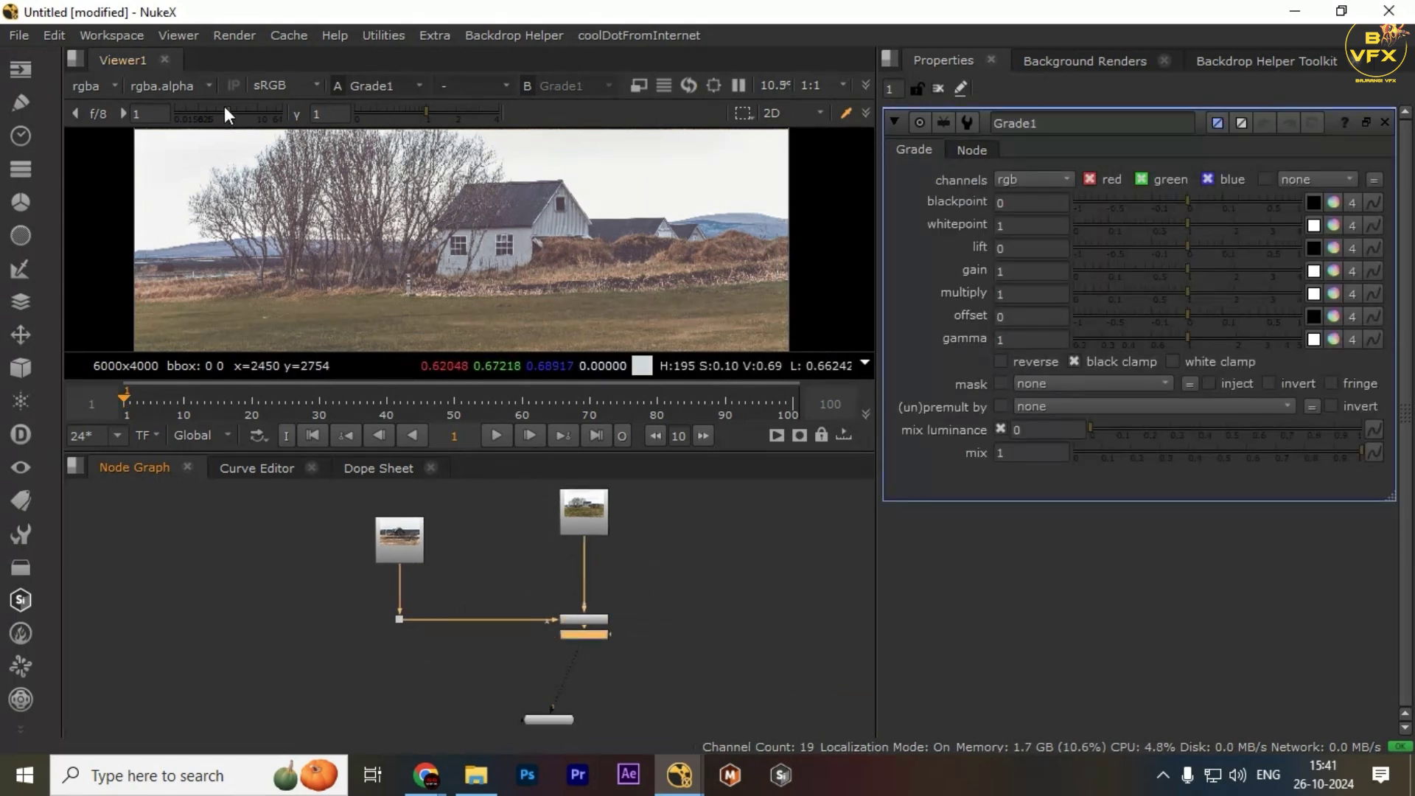
- Raise the viewer gain to 8 and examine the dark areas of the Grade output and the reference image
{"action": "left_click_drag", "start_coordinate": [224, 110], "coordinate": [266, 117]}
{"action": "scroll", "coordinate": [315, 155], "scroll_direction": "down", "scroll_amount": 2}
{"action": "left_click", "coordinate": [255, 114]}
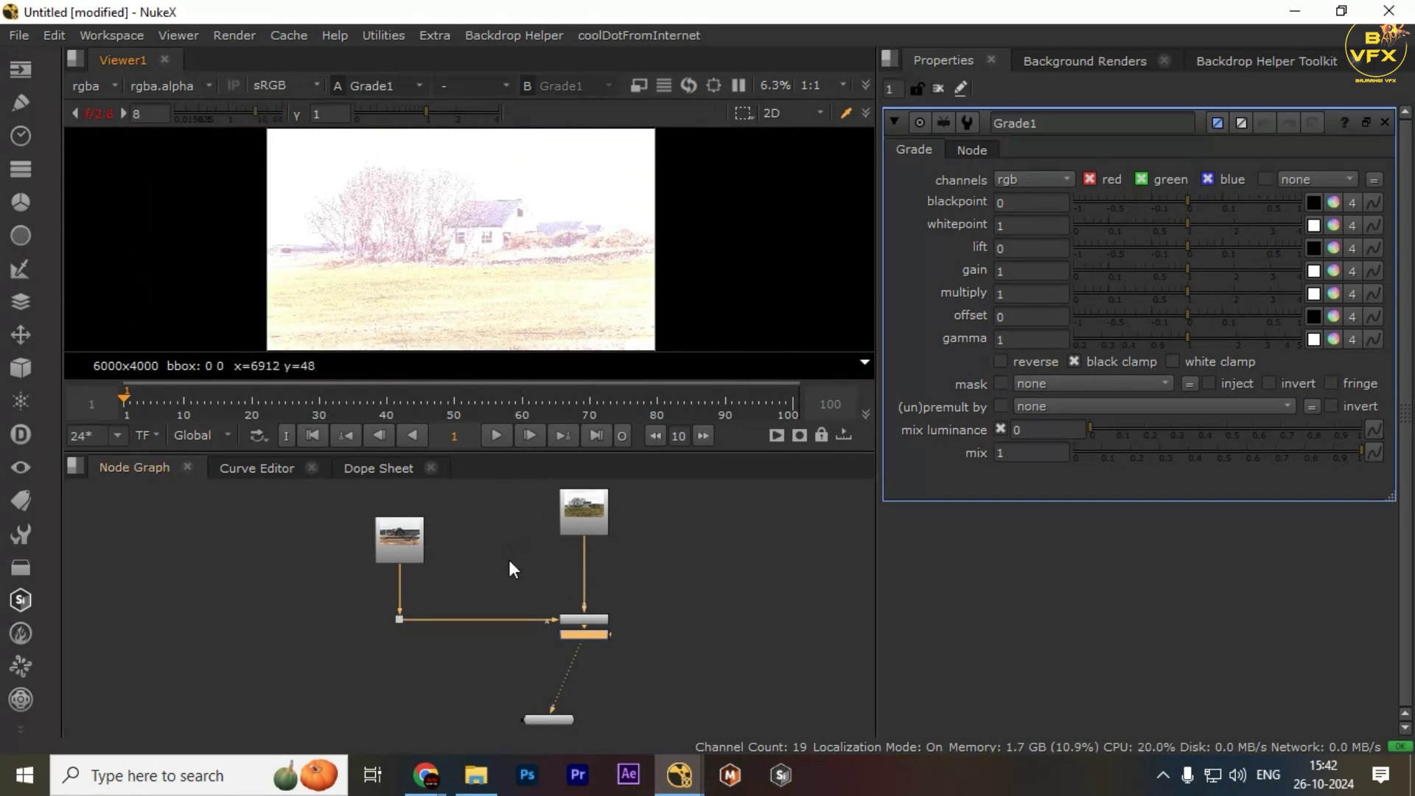
{"action": "left_click_drag", "start_coordinate": [435, 645], "coordinate": [370, 605]}
{"action": "key", "text": "1"}
{"action": "scroll", "coordinate": [448, 232], "scroll_direction": "up", "scroll_amount": 2}
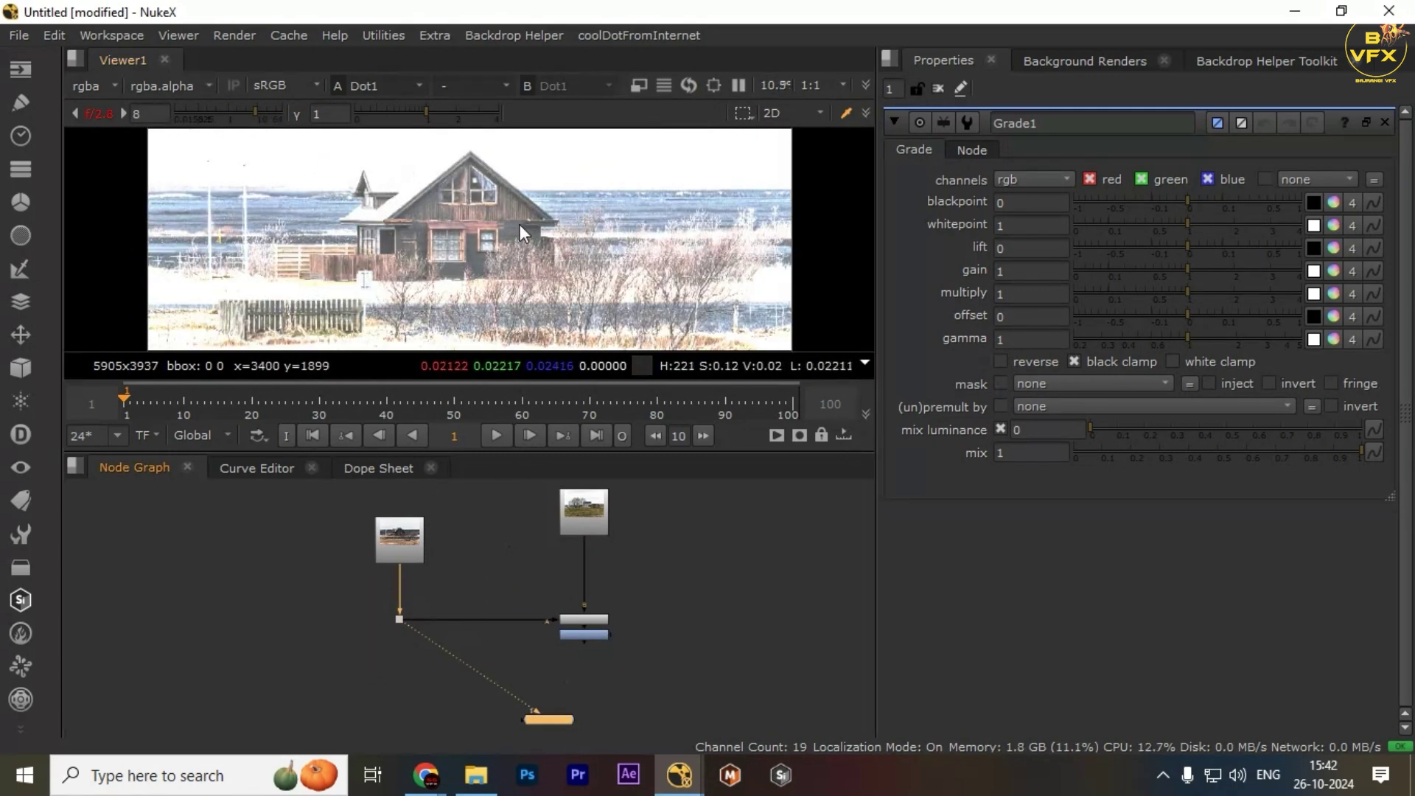
{"action": "scroll", "coordinate": [519, 224], "scroll_direction": "down", "scroll_amount": 1}
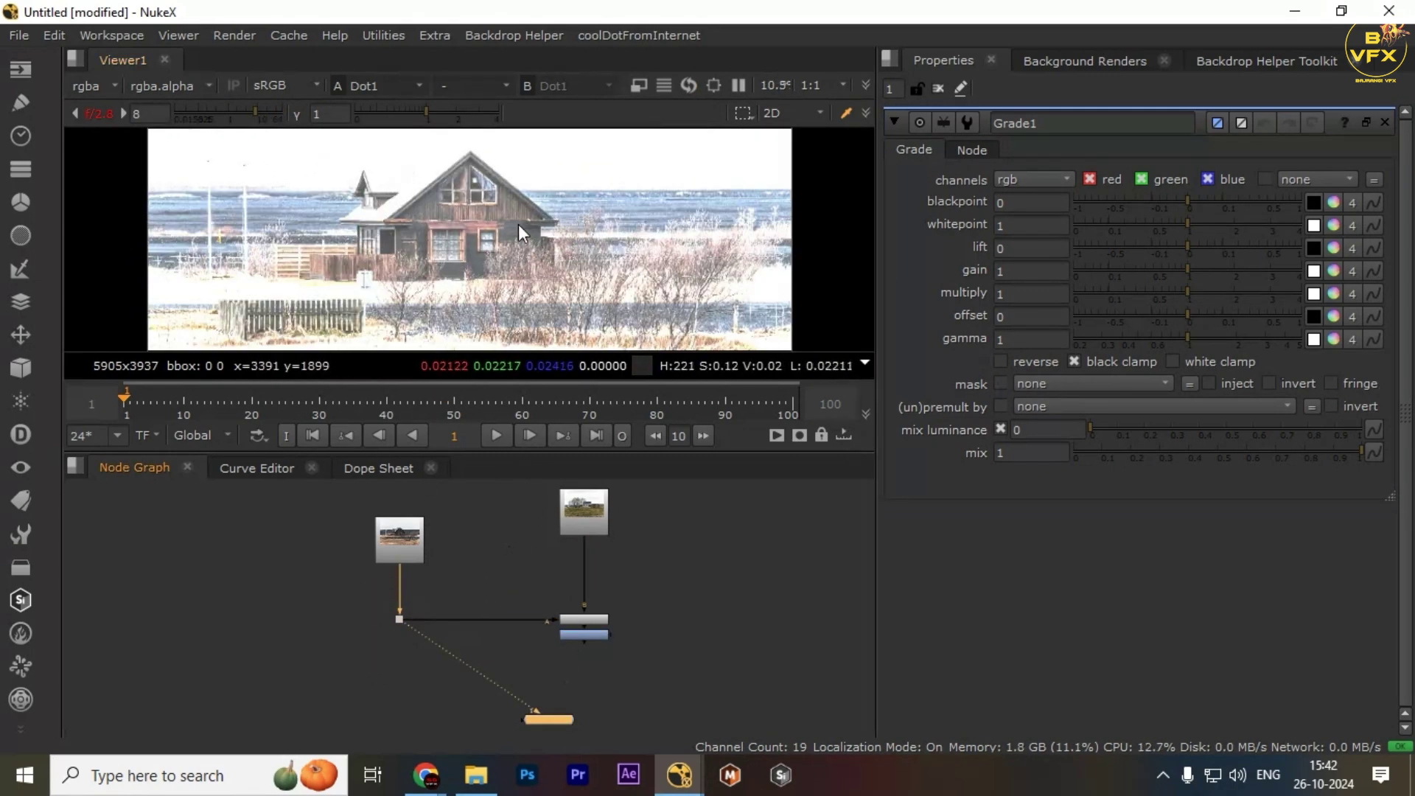
- Reset the viewer gain to 1, lower the viewer gamma to 0.16, and view the ColorTransfer output
{"action": "left_click", "coordinate": [237, 112]}
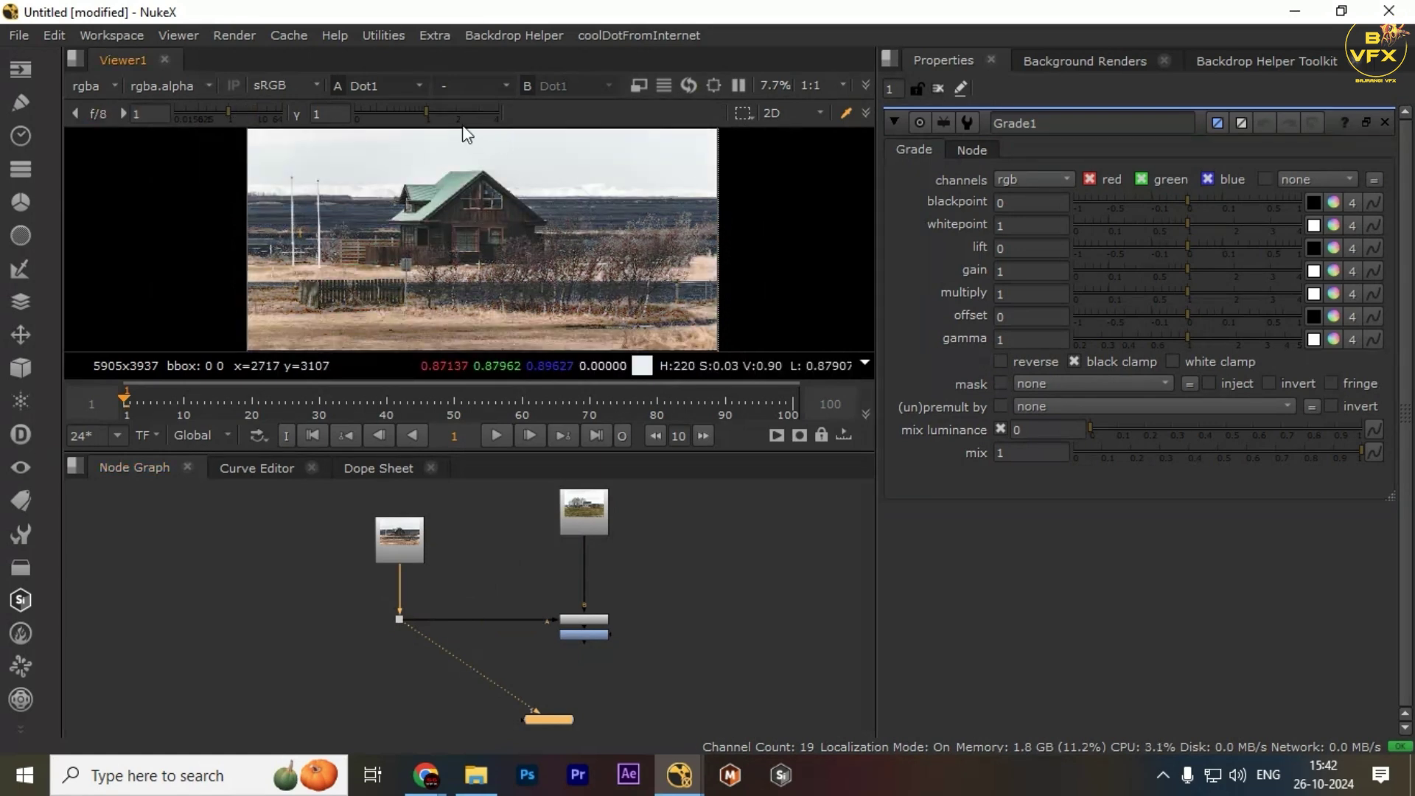
{"action": "left_click", "coordinate": [383, 113]}
{"action": "left_click", "coordinate": [589, 621]}
{"action": "key", "text": "1"}
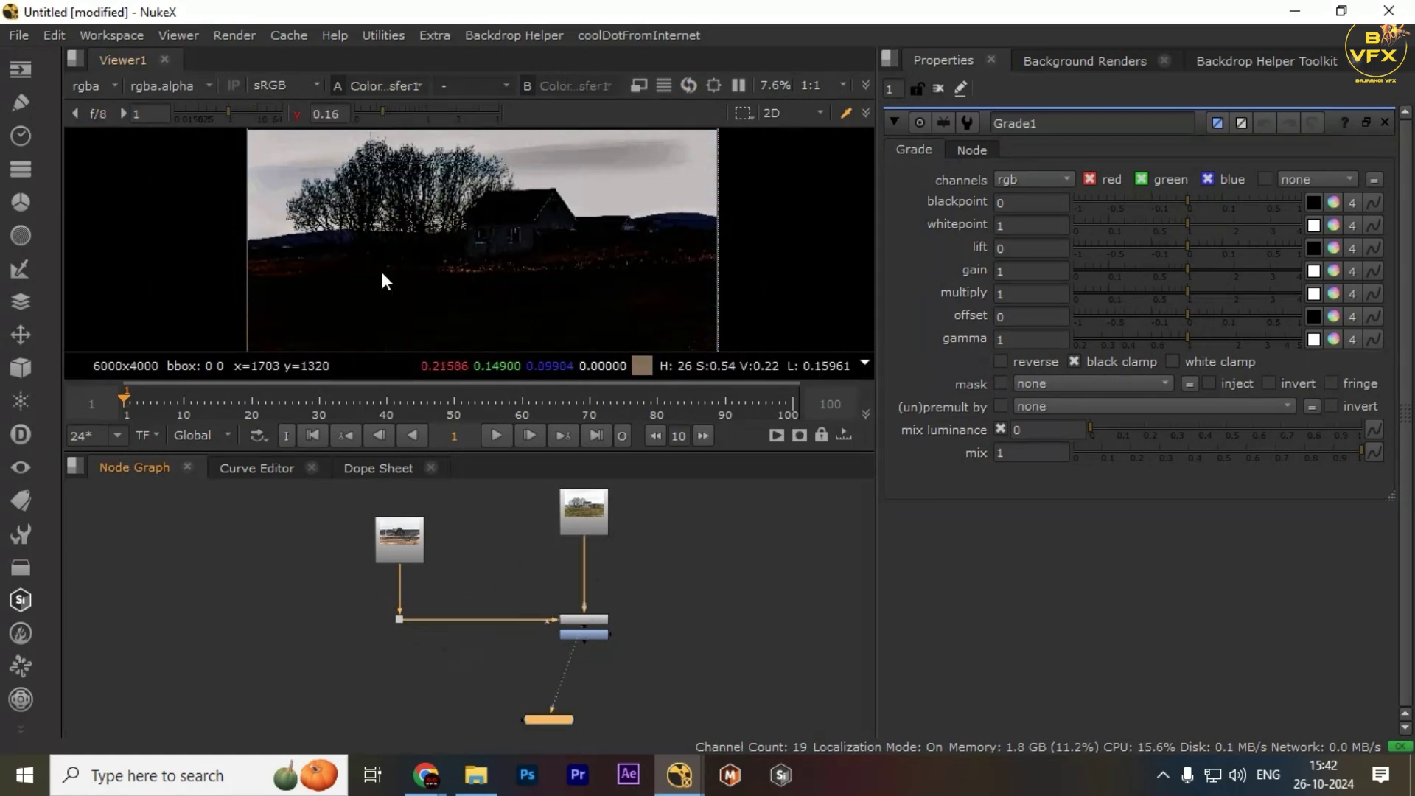
- Compare Read2 and the reference image with the ColorTransfer output at the low viewer gamma, and reset the gamma to 1
{"action": "left_click", "coordinate": [577, 497]}
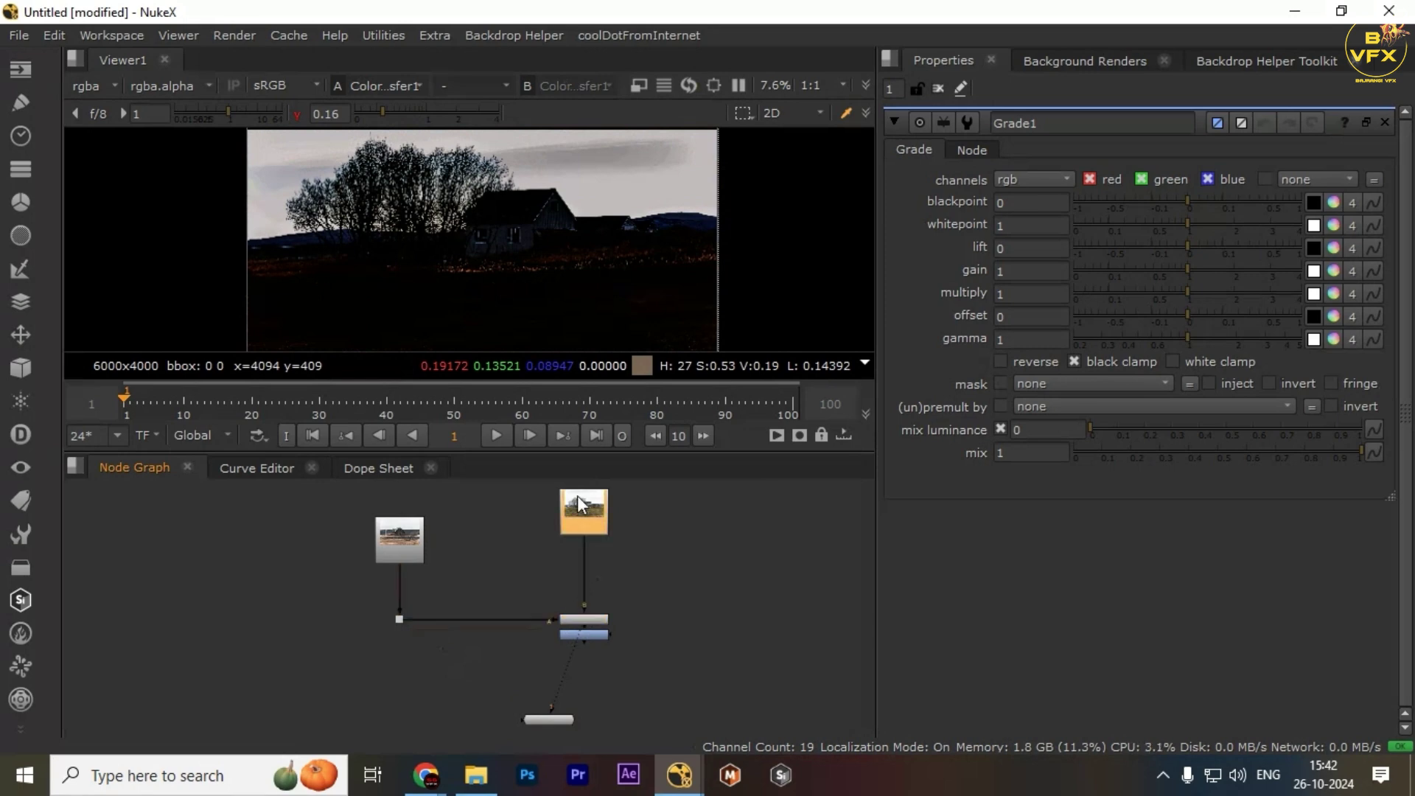
{"action": "key", "text": "1"}
{"action": "left_click", "coordinate": [594, 621]}
{"action": "key", "text": "1"}
{"action": "left_click", "coordinate": [399, 619], "text": "ctrl"}
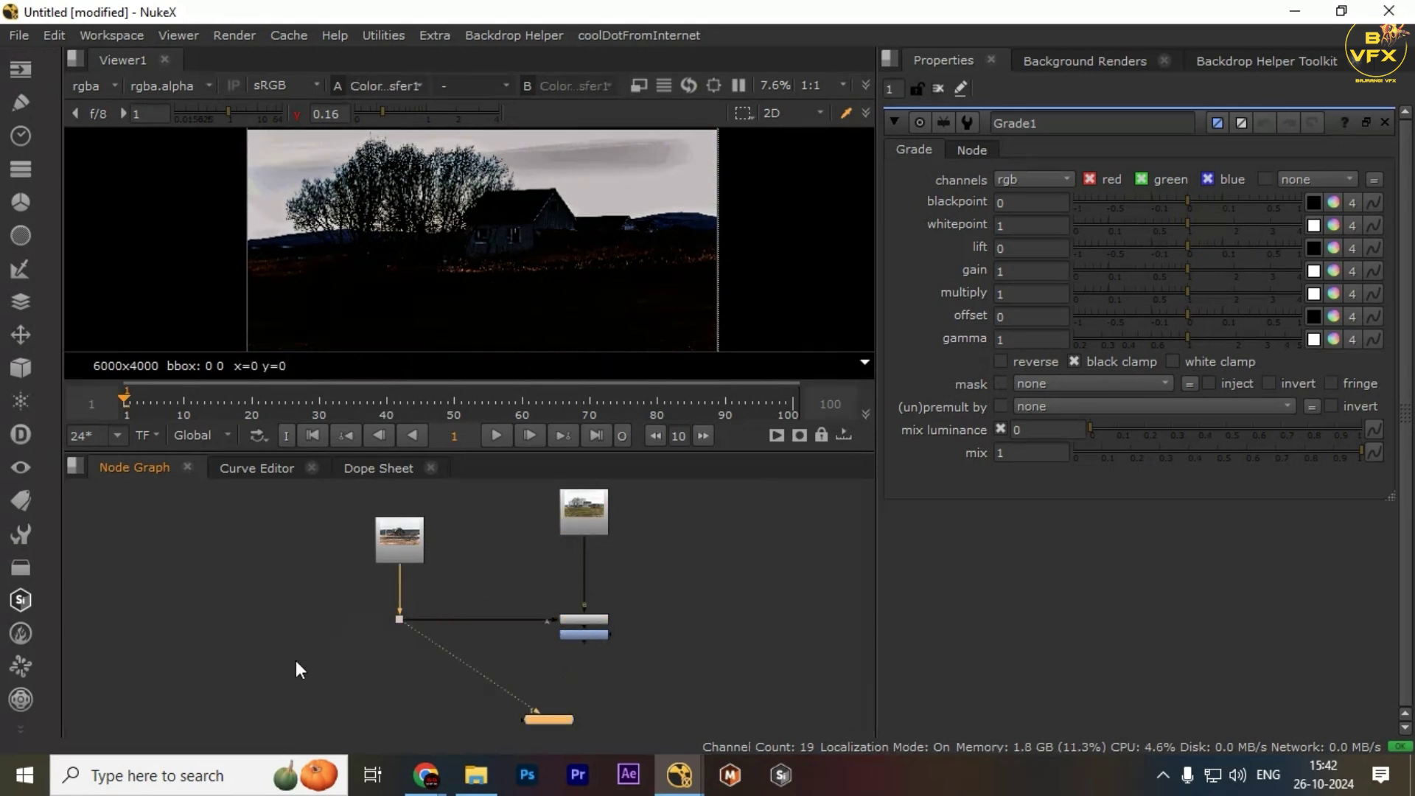
{"action": "key", "text": "1"}
{"action": "left_click", "coordinate": [598, 620]}
{"action": "key", "text": "1"}
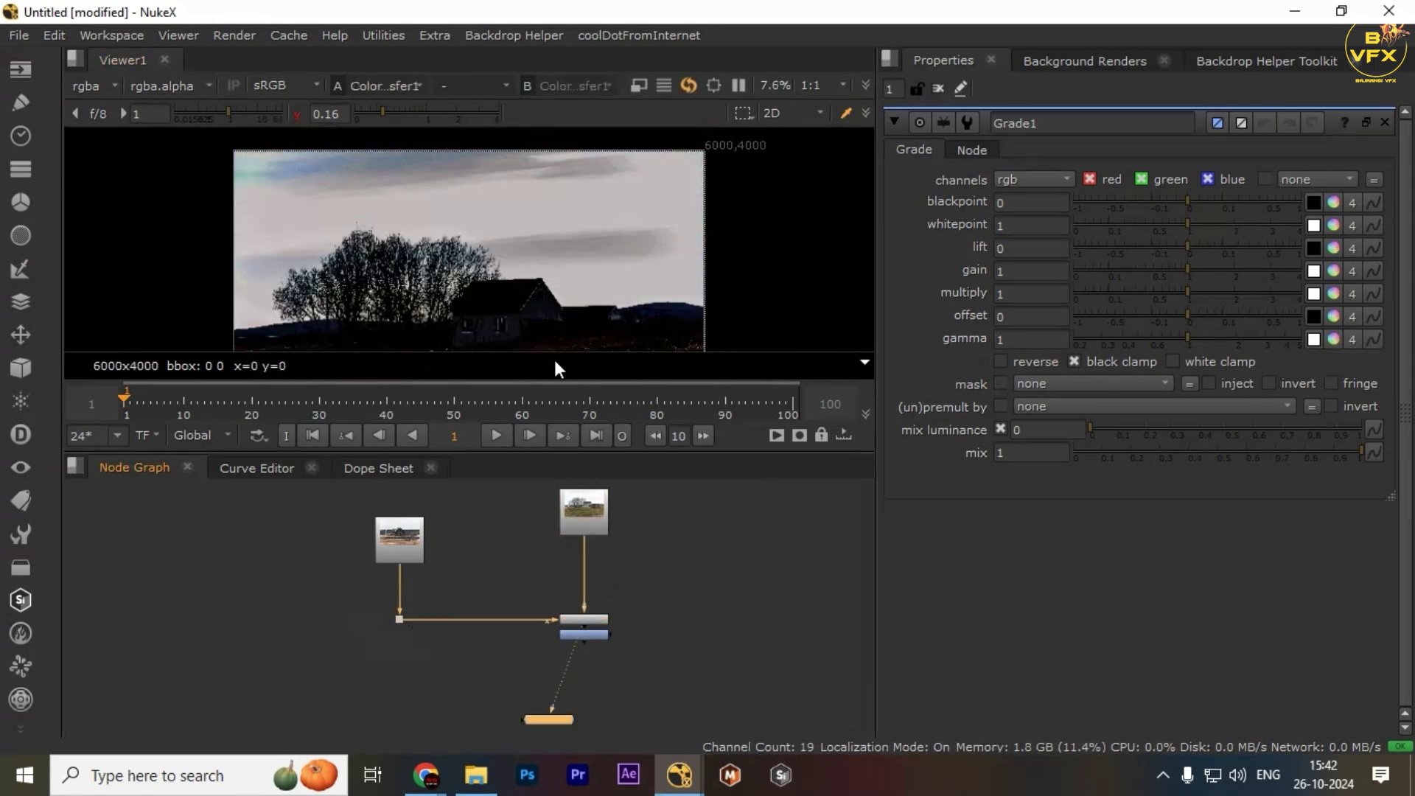
{"action": "left_click_drag", "start_coordinate": [524, 158], "coordinate": [671, 208], "text": "ctrl+shift"}
{"action": "left_click", "coordinate": [670, 209]}
{"action": "left_click", "coordinate": [297, 114]}
{"action": "scroll", "coordinate": [346, 244], "scroll_direction": "down", "scroll_amount": 5}
{"action": "scroll", "coordinate": [346, 265], "scroll_direction": "up", "scroll_amount": 4}
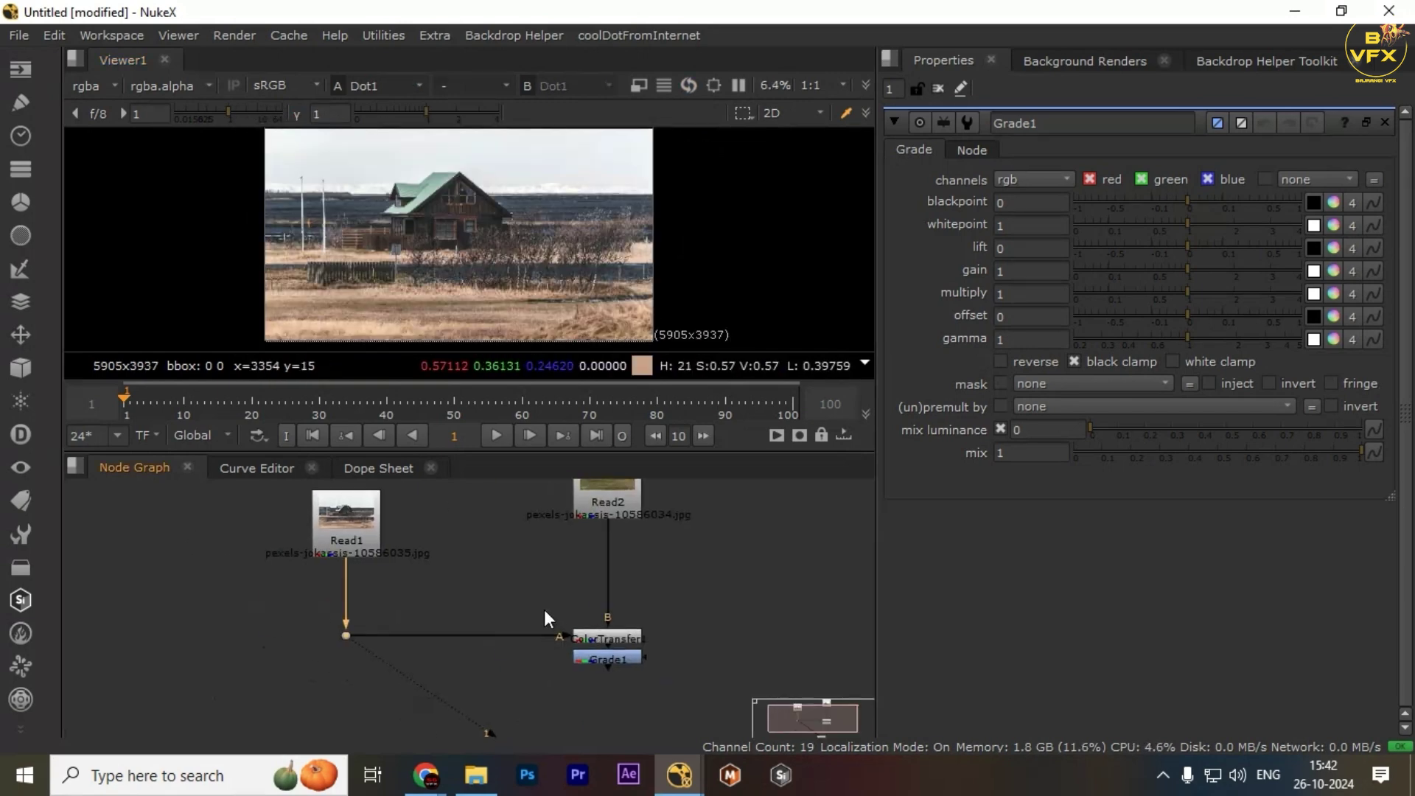
{"action": "left_click_drag", "start_coordinate": [546, 575], "coordinate": [199, 663]}
{"action": "left_click_drag", "start_coordinate": [515, 553], "coordinate": [317, 682]}
{"action": "middle_click_drag", "start_coordinate": [448, 598], "coordinate": [462, 655]}
{"action": "left_click_drag", "start_coordinate": [463, 654], "coordinate": [197, 496]}
{"action": "middle_click_drag", "start_coordinate": [489, 615], "coordinate": [398, 563]}
{"action": "left_click_drag", "start_coordinate": [442, 578], "coordinate": [599, 656]}
{"action": "left_click_drag", "start_coordinate": [349, 582], "coordinate": [547, 649]}
- Open the ColorTransfer node's properties, shift its ROI to x 30, y 100, r 5810, t 3900, and view the output
{"action": "double_click", "coordinate": [545, 646]}
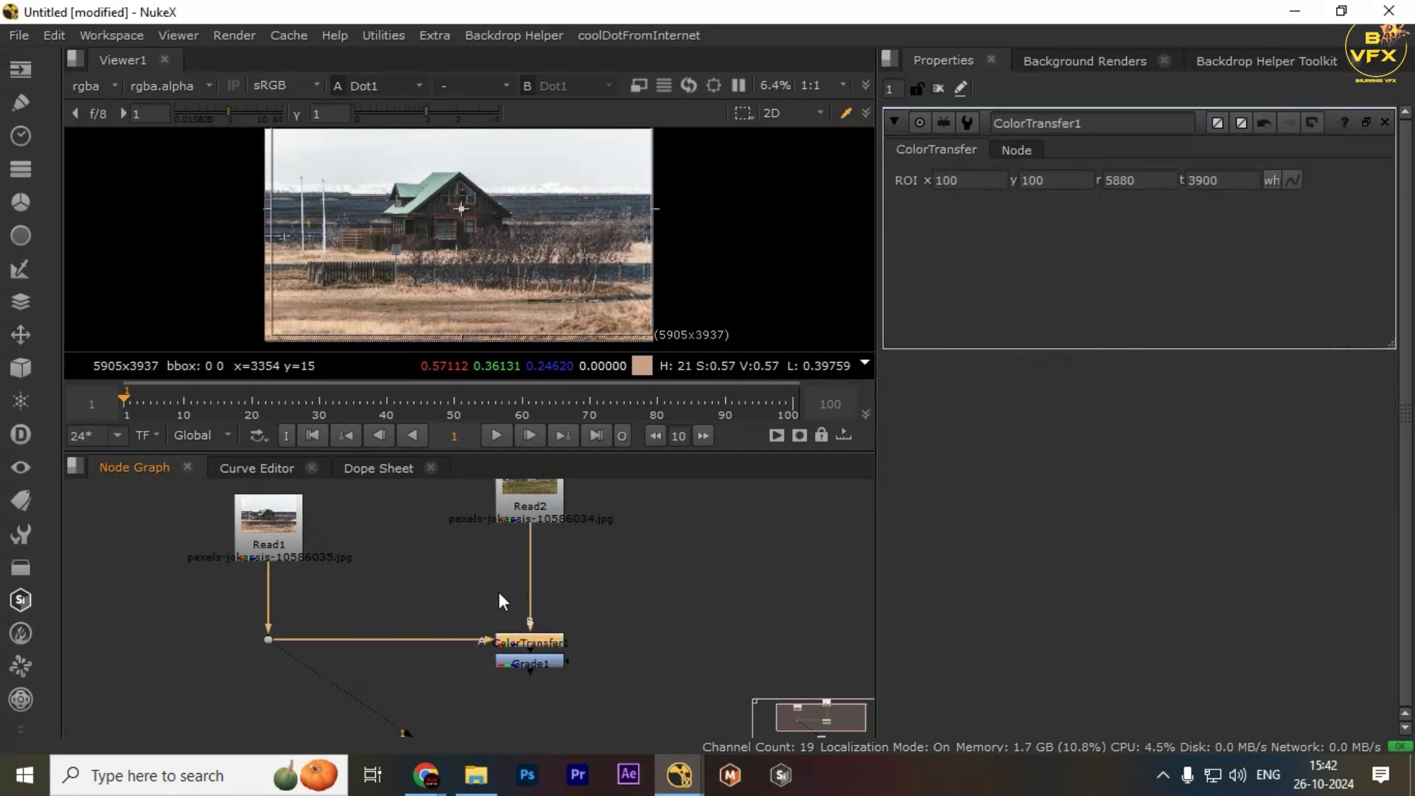
{"action": "middle_click_drag", "start_coordinate": [415, 214], "coordinate": [423, 237]}
{"action": "scroll", "coordinate": [423, 237], "scroll_direction": "down", "scroll_amount": 2}
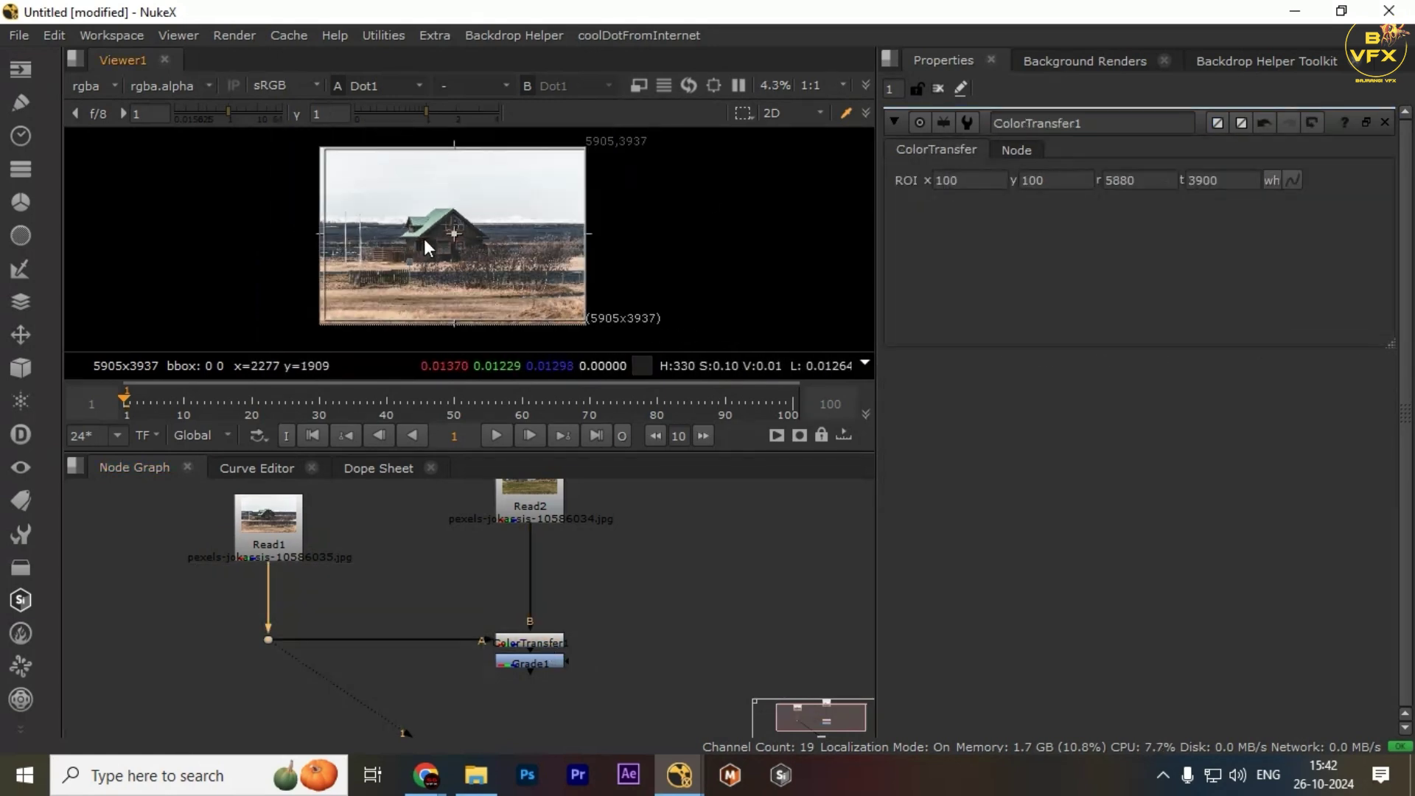
{"action": "left_click_drag", "start_coordinate": [457, 236], "coordinate": [454, 235]}
{"action": "left_click_drag", "start_coordinate": [464, 577], "coordinate": [572, 656]}
{"action": "key", "text": "1"}
{"action": "left_click", "coordinate": [531, 640]}
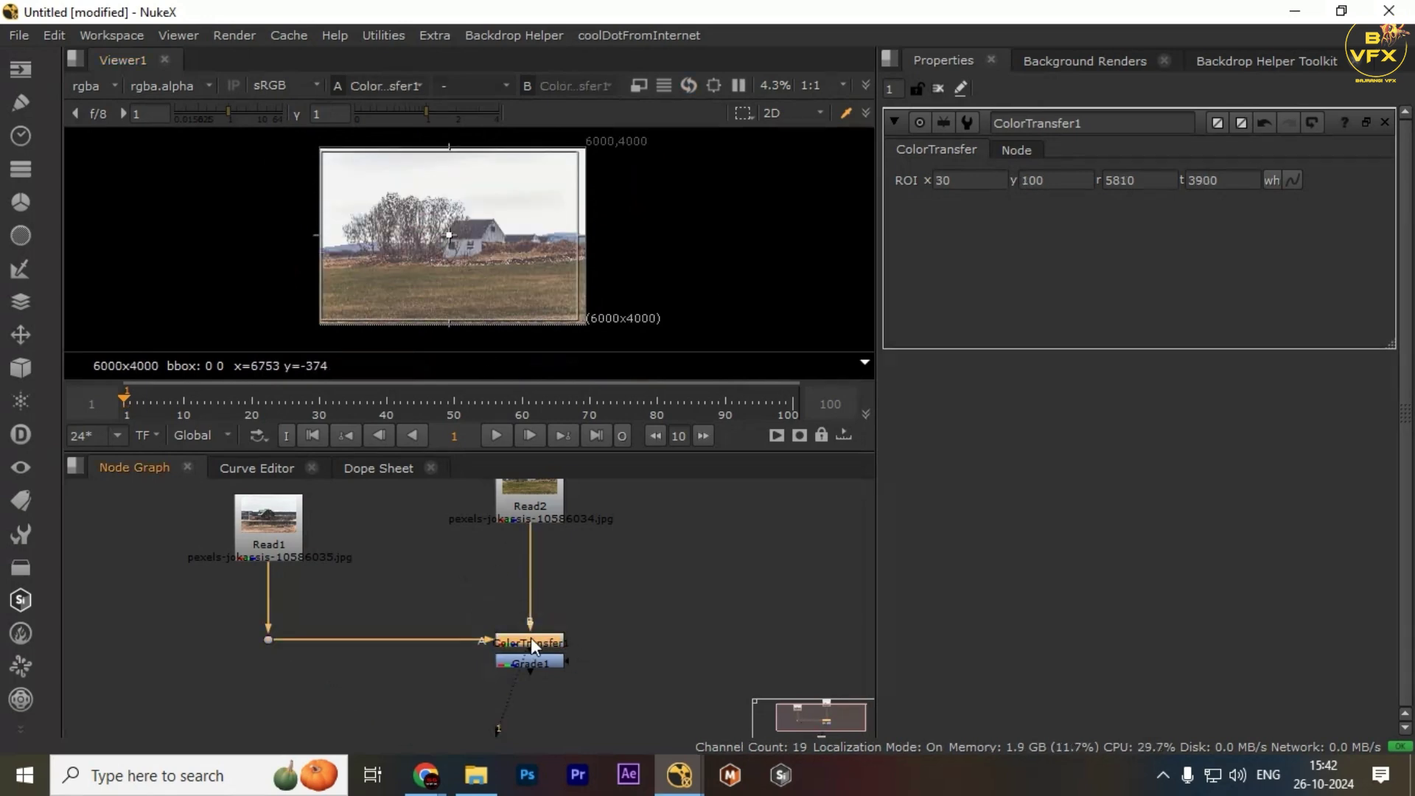
- Swap the ColorTransfer node's A and B inputs, and view Read1 followed by the ColorTransfer output
{"action": "key", "text": "shift+x"}
{"action": "key", "text": "f"}
{"action": "left_click_drag", "start_coordinate": [463, 513], "coordinate": [158, 669]}
{"action": "key", "text": "1"}
{"action": "left_click", "coordinate": [575, 670]}
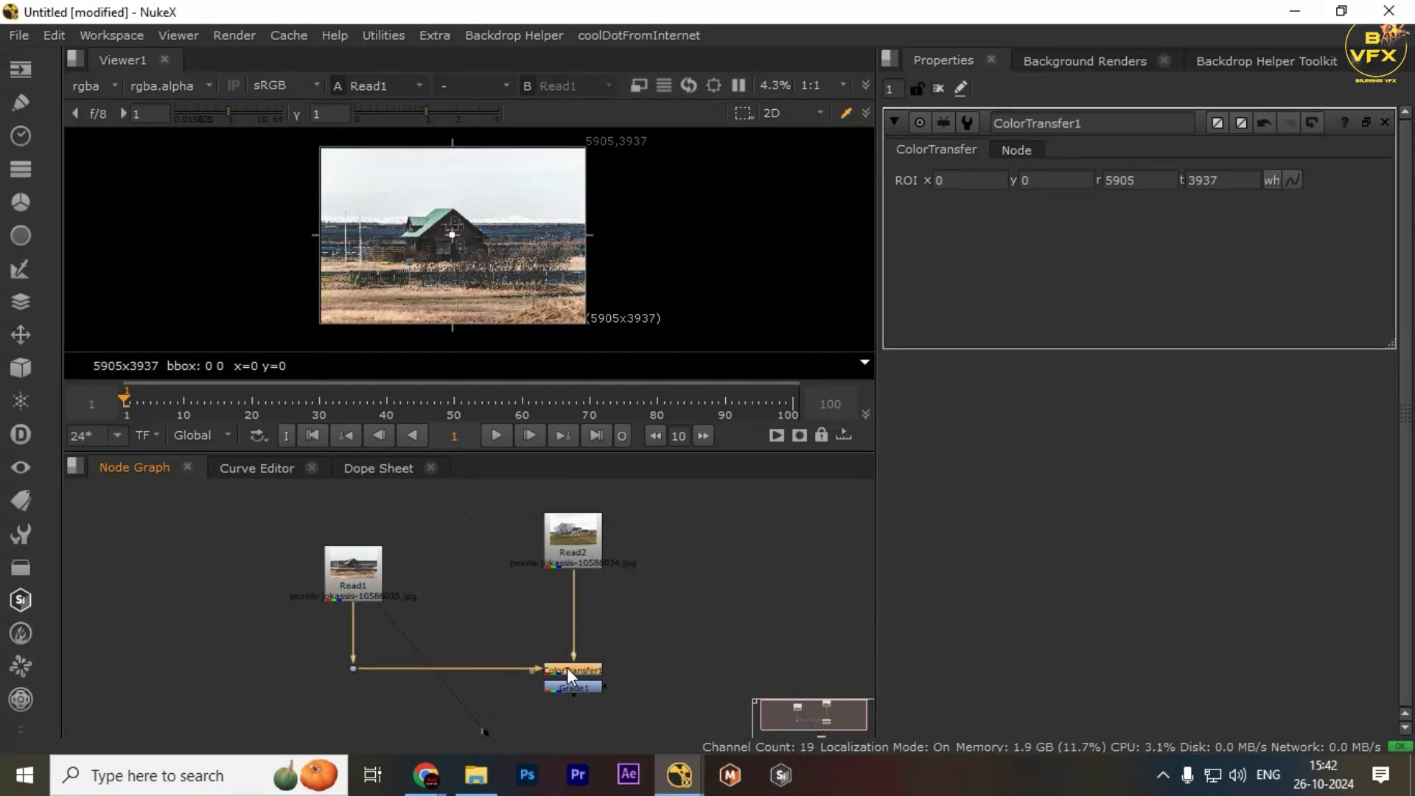
{"action": "scroll", "coordinate": [568, 667], "scroll_direction": "up", "scroll_amount": 4}
{"action": "key", "text": "1"}
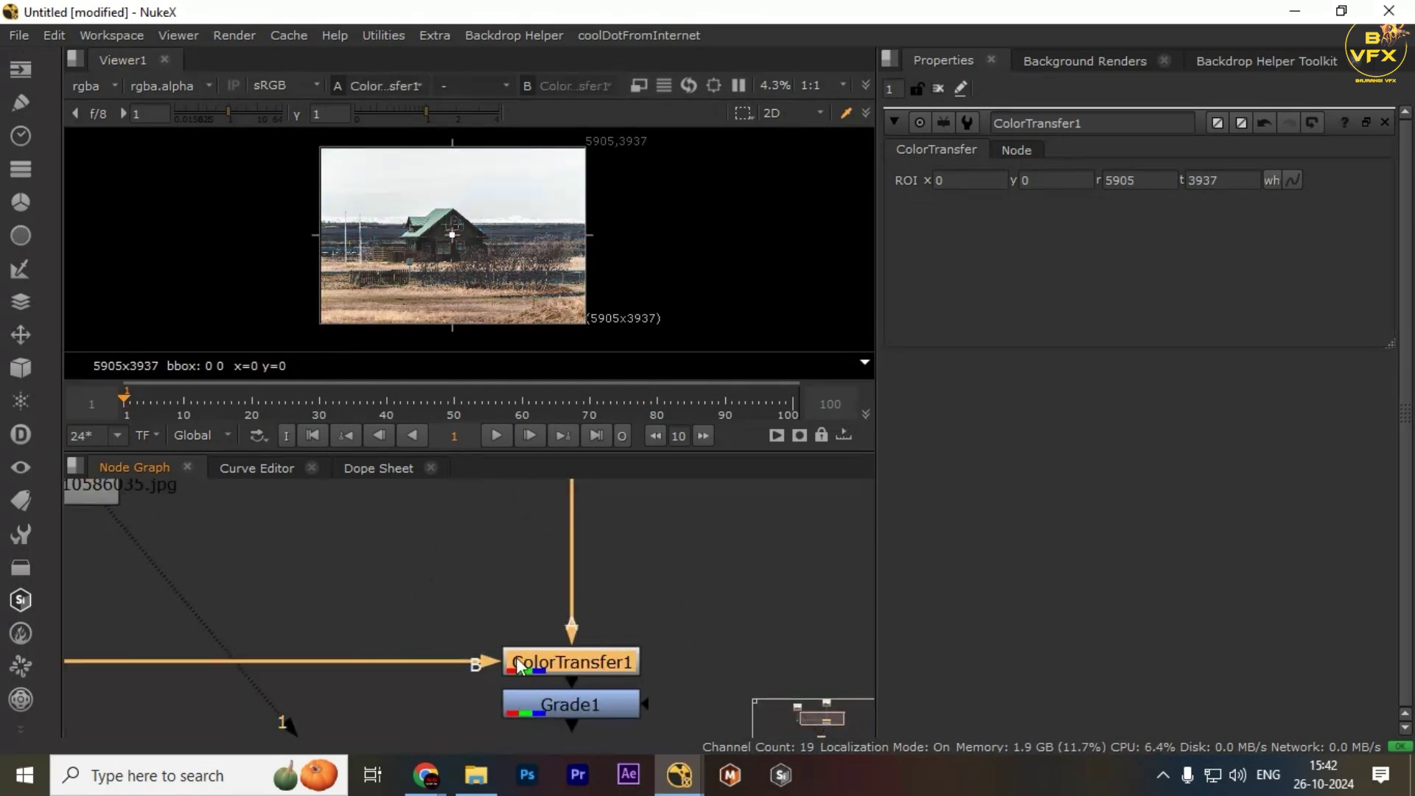
{"action": "key", "text": "f"}
- With Read2 viewed, shrink and centre the ROI at x 560, y 430, r 5440, t 3570, and check the ColorTransfer output
{"action": "left_click", "coordinate": [579, 500]}
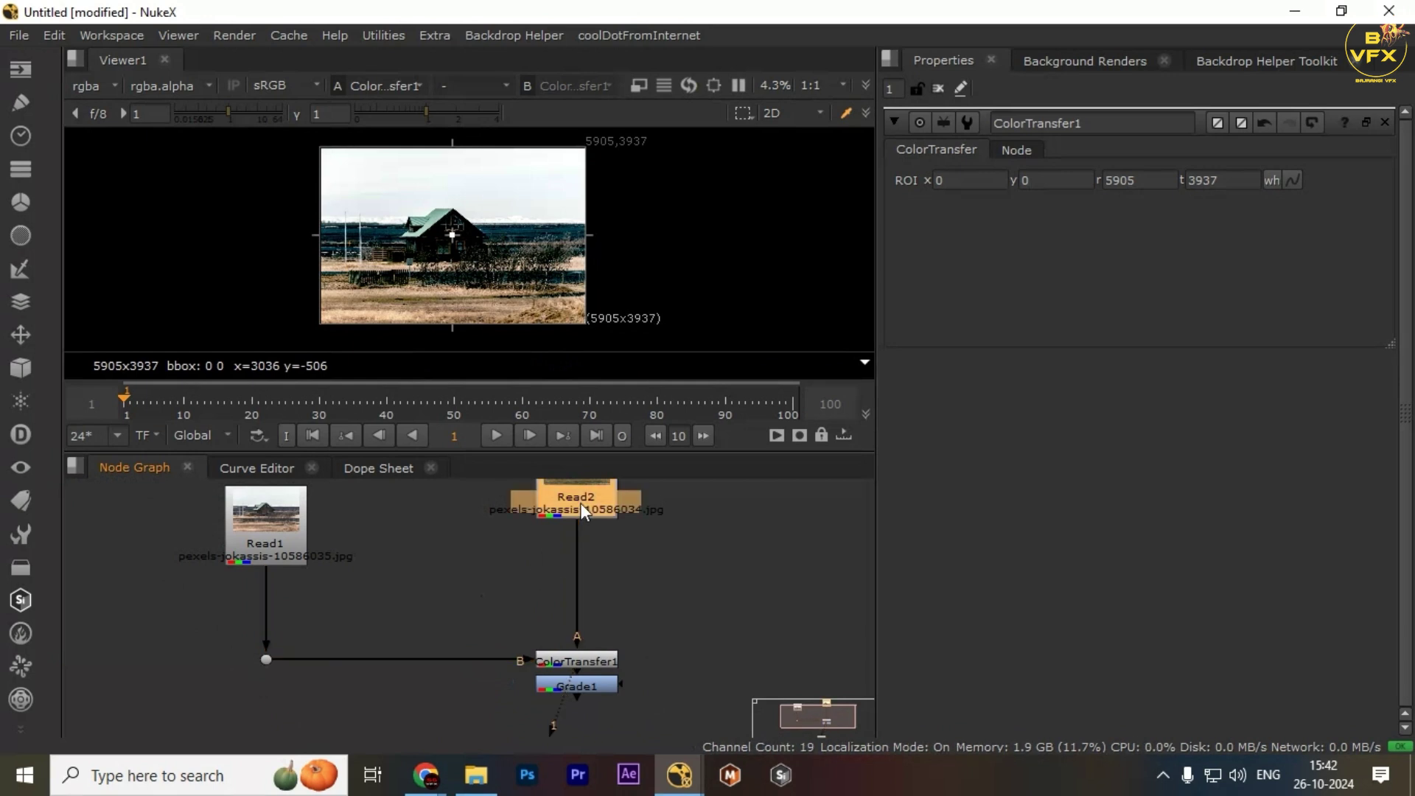
{"action": "key", "text": "1"}
{"action": "left_click_drag", "start_coordinate": [581, 151], "coordinate": [536, 186]}
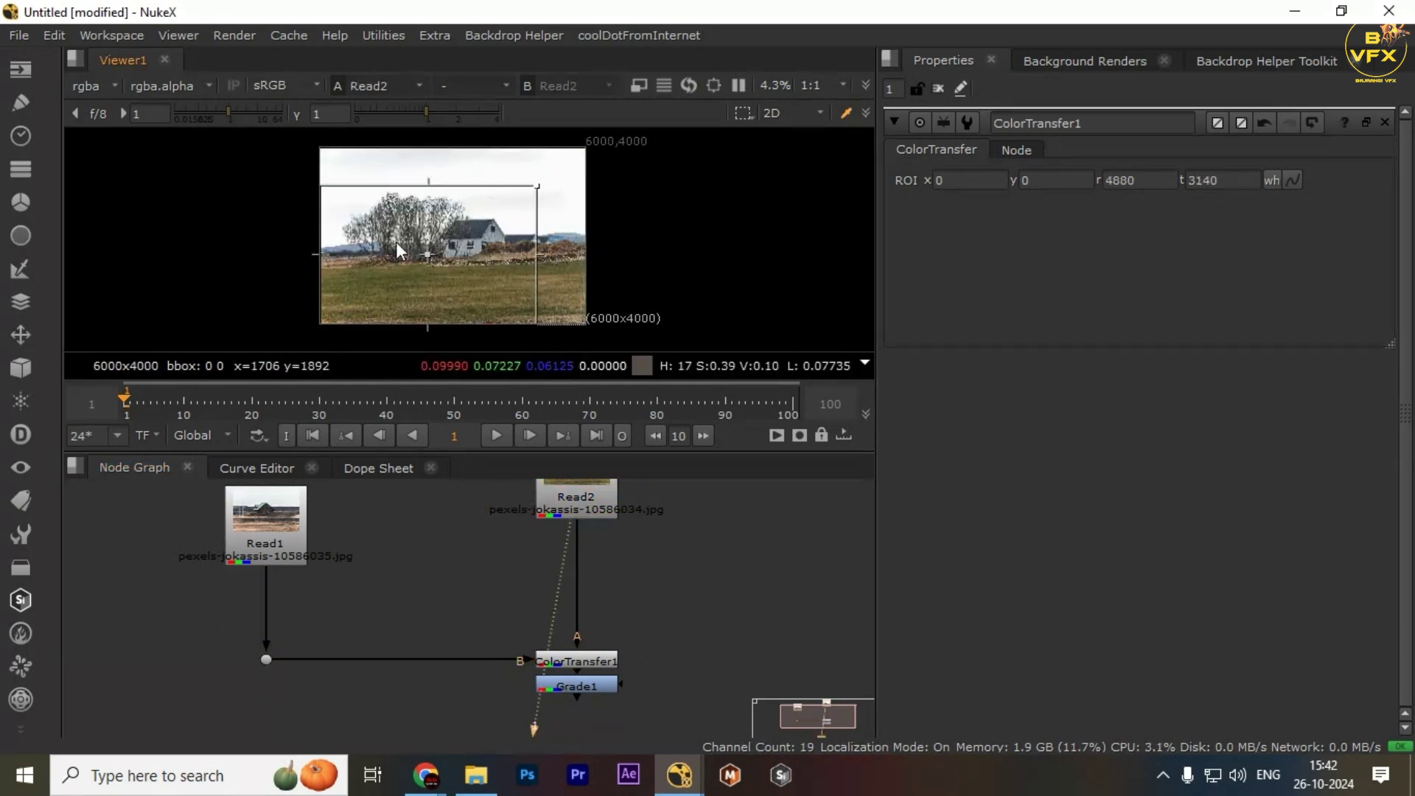
{"action": "left_click_drag", "start_coordinate": [426, 253], "coordinate": [451, 236]}
{"action": "left_click", "coordinate": [587, 658]}
{"action": "key", "text": "1"}
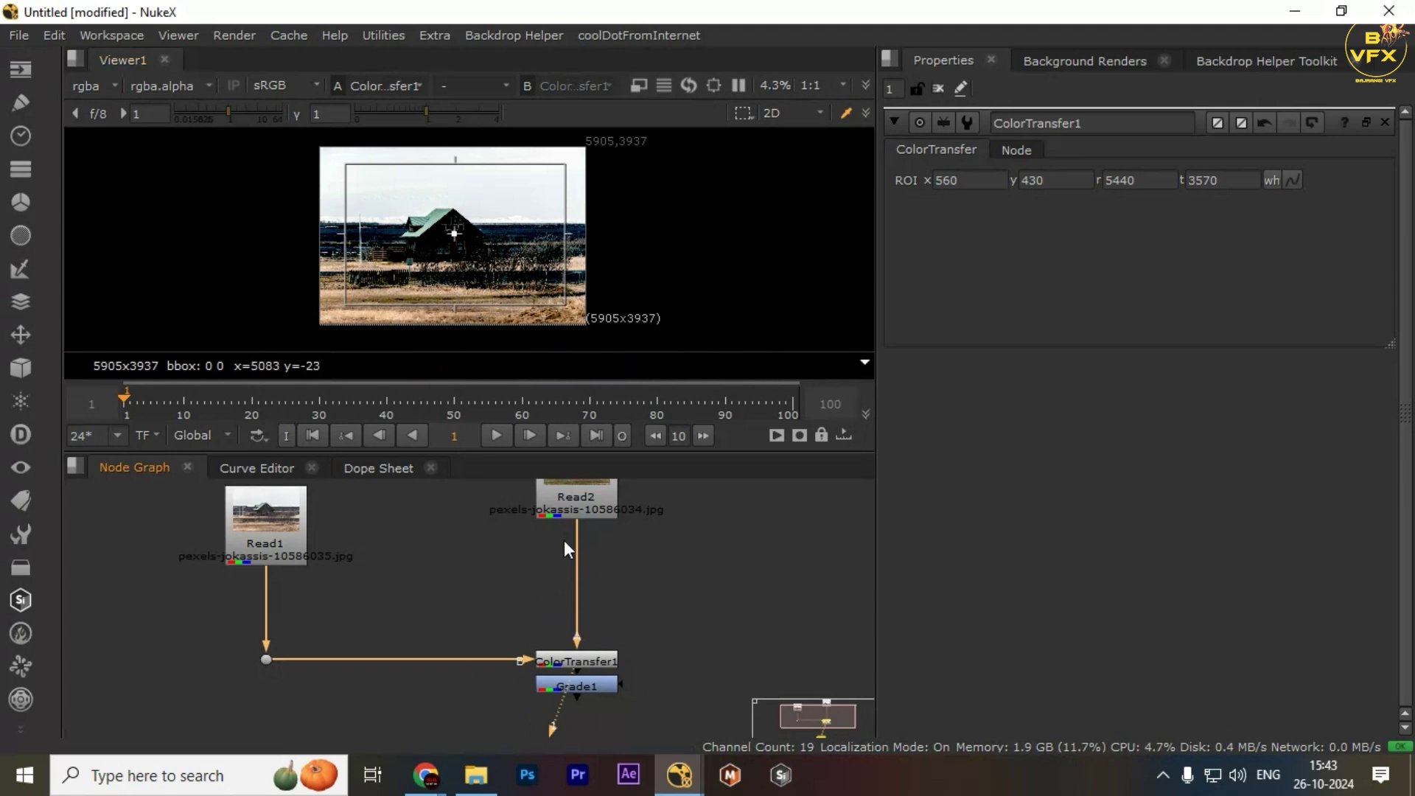
- Reduce the ROI to a strip over Read2's grass, with r 4620 and t 1120, and view the ColorTransfer output
{"action": "left_click", "coordinate": [571, 503]}
{"action": "key", "text": "1"}
{"action": "left_click_drag", "start_coordinate": [562, 167], "coordinate": [520, 275]}
{"action": "left_click", "coordinate": [590, 658]}
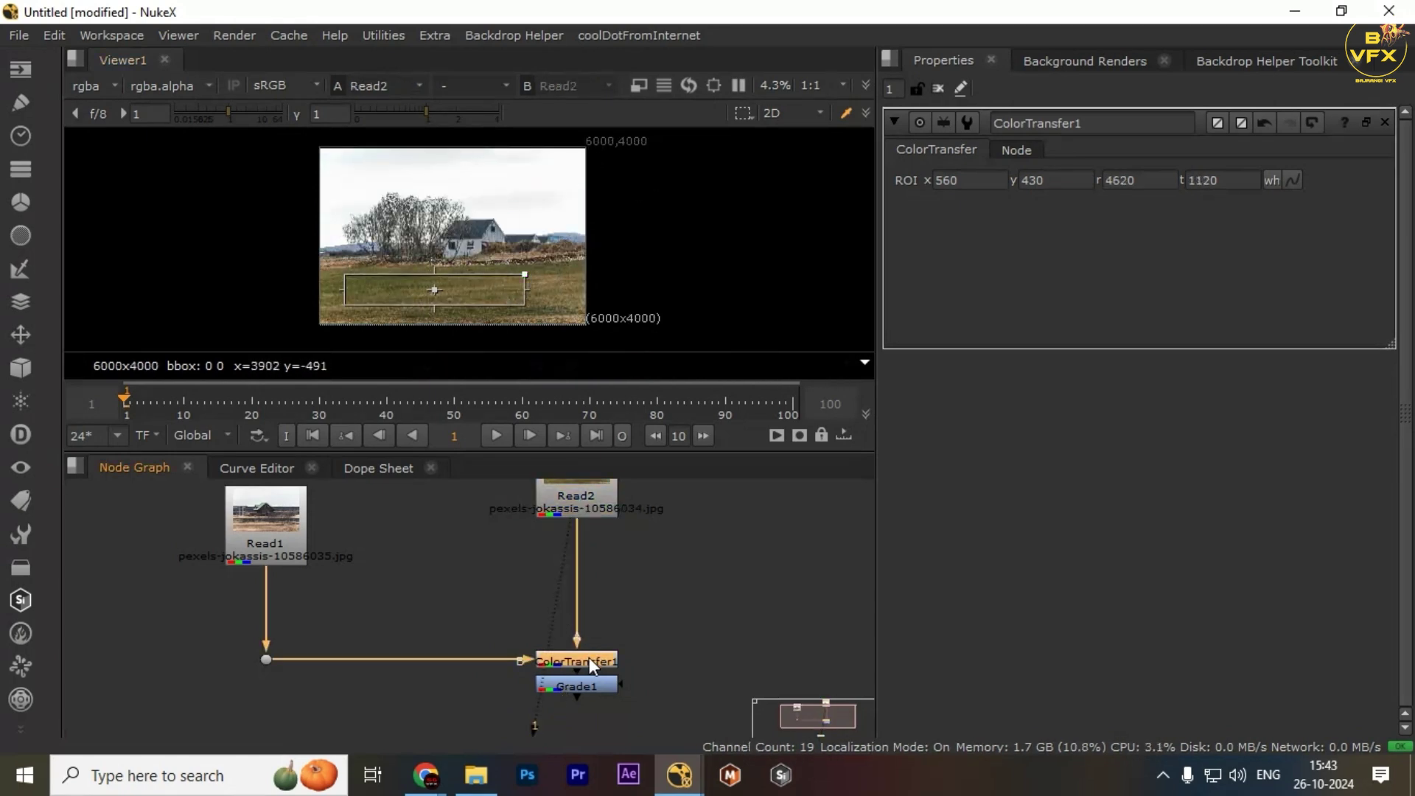
{"action": "key", "text": "1"}
- View Read2, swap the ColorTransfer node's A and B inputs back, and view its output
{"action": "left_click", "coordinate": [590, 492]}
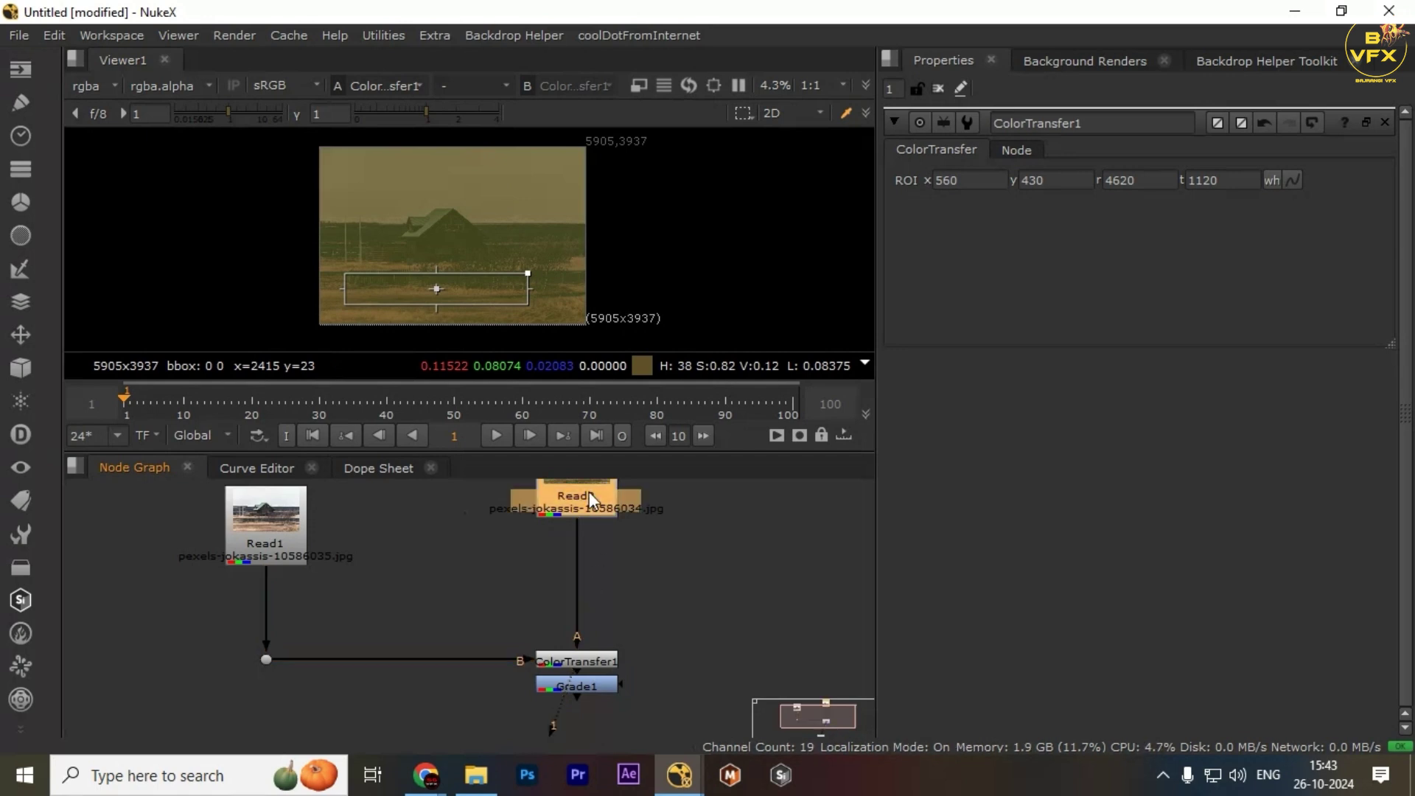
{"action": "key", "text": "1"}
{"action": "left_click", "coordinate": [587, 521]}
{"action": "left_click", "coordinate": [586, 663]}
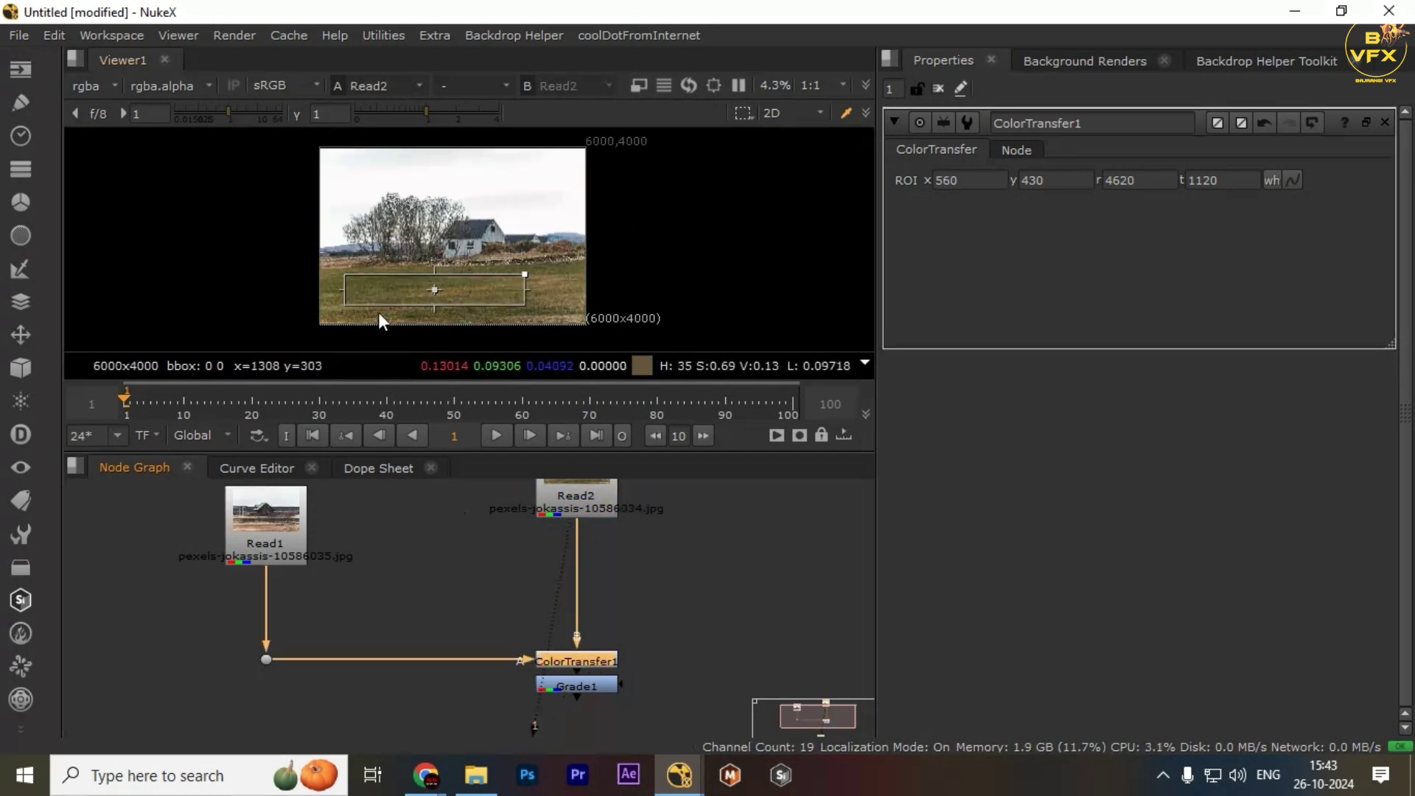
{"action": "key", "text": "1"}
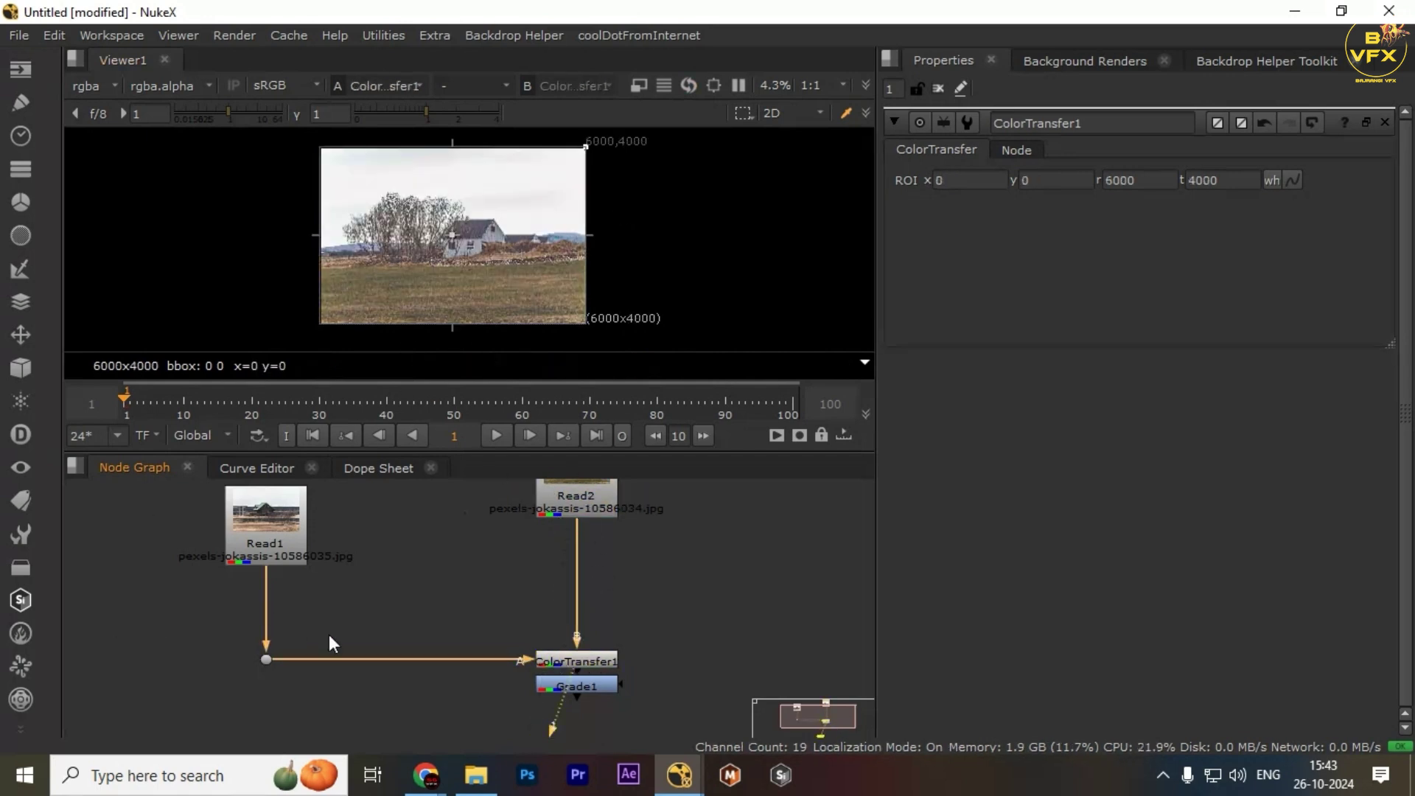
- Shrink the ROI around the house in the reference image to x 1120, y 780, r 4320, t 2680, and view the ColorTransfer output
{"action": "left_click", "coordinate": [266, 659]}
{"action": "key", "text": "1"}
{"action": "left_click_drag", "start_coordinate": [589, 215], "coordinate": [576, 233]}
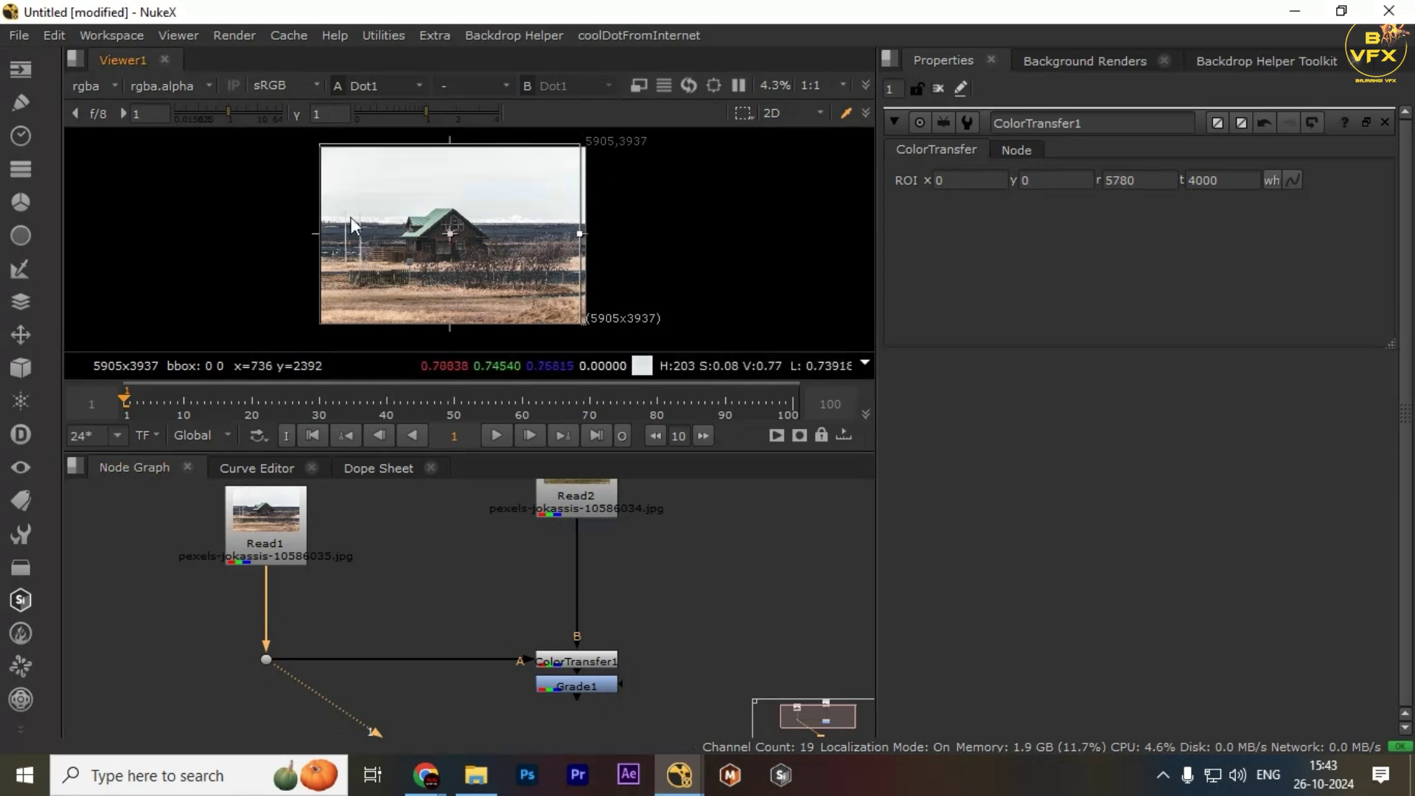
{"action": "left_click_drag", "start_coordinate": [320, 233], "coordinate": [326, 232]}
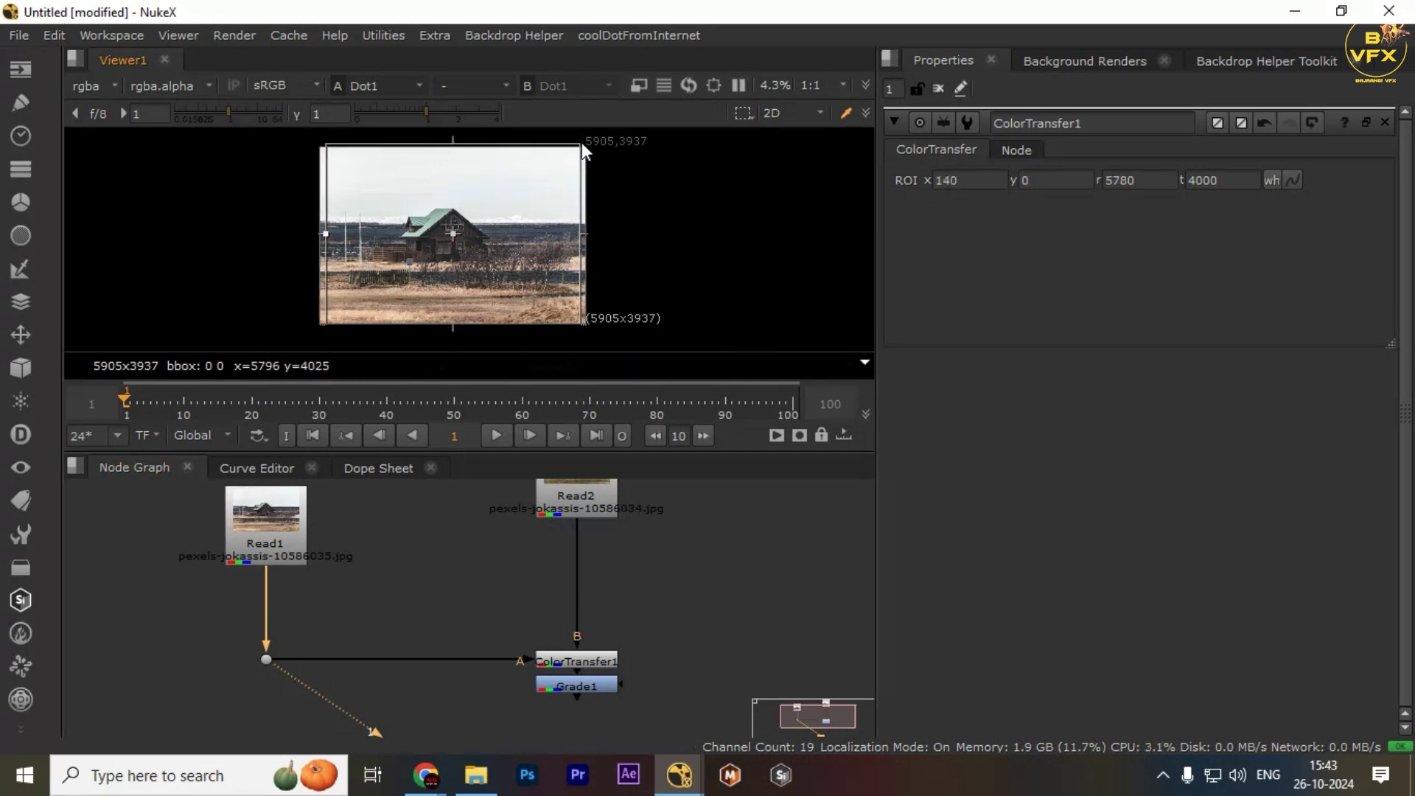
{"action": "left_click_drag", "start_coordinate": [582, 144], "coordinate": [472, 239]}
{"action": "scroll", "coordinate": [386, 272], "scroll_direction": "up", "scroll_amount": 3}
{"action": "left_click_drag", "start_coordinate": [390, 260], "coordinate": [469, 196]}
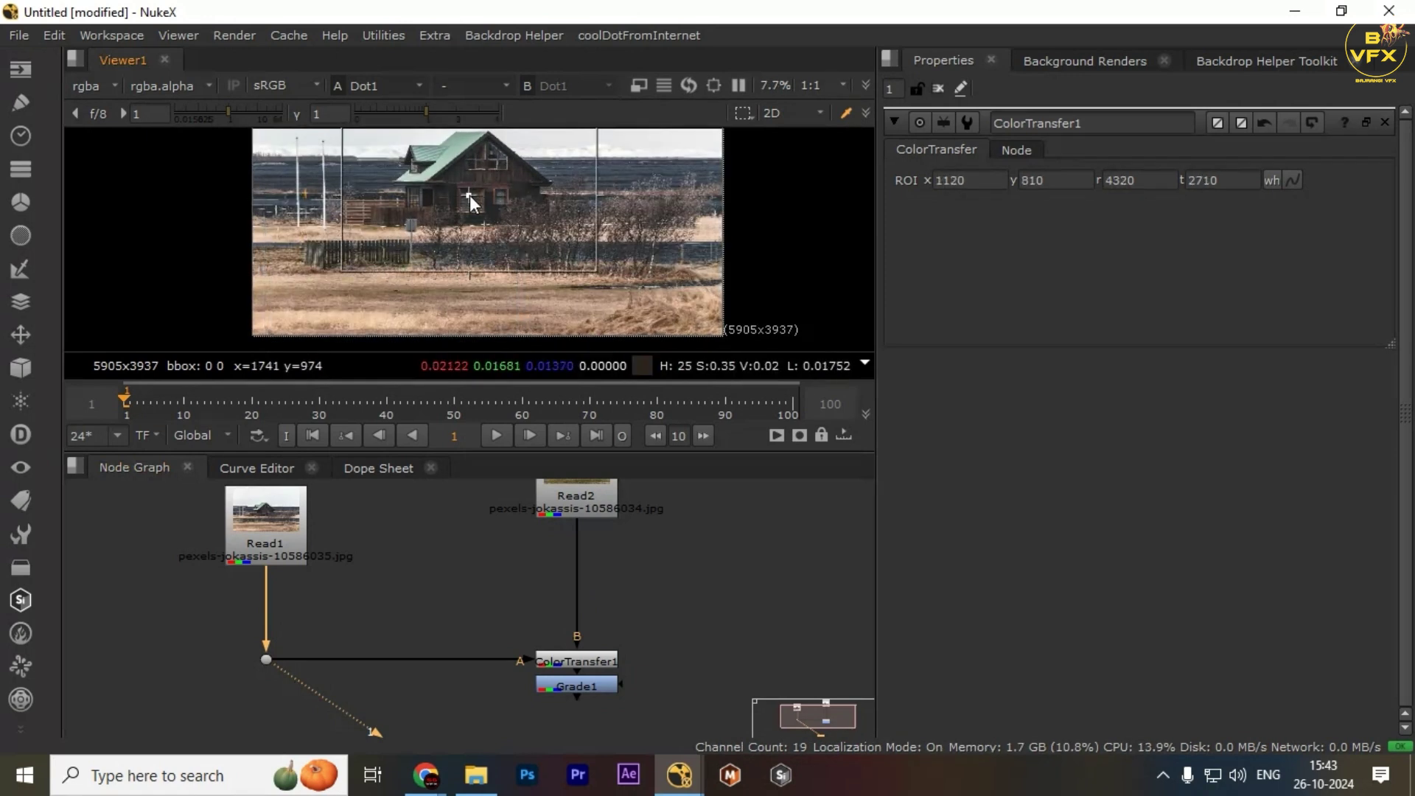
{"action": "left_click", "coordinate": [591, 660]}
{"action": "key", "text": "1"}
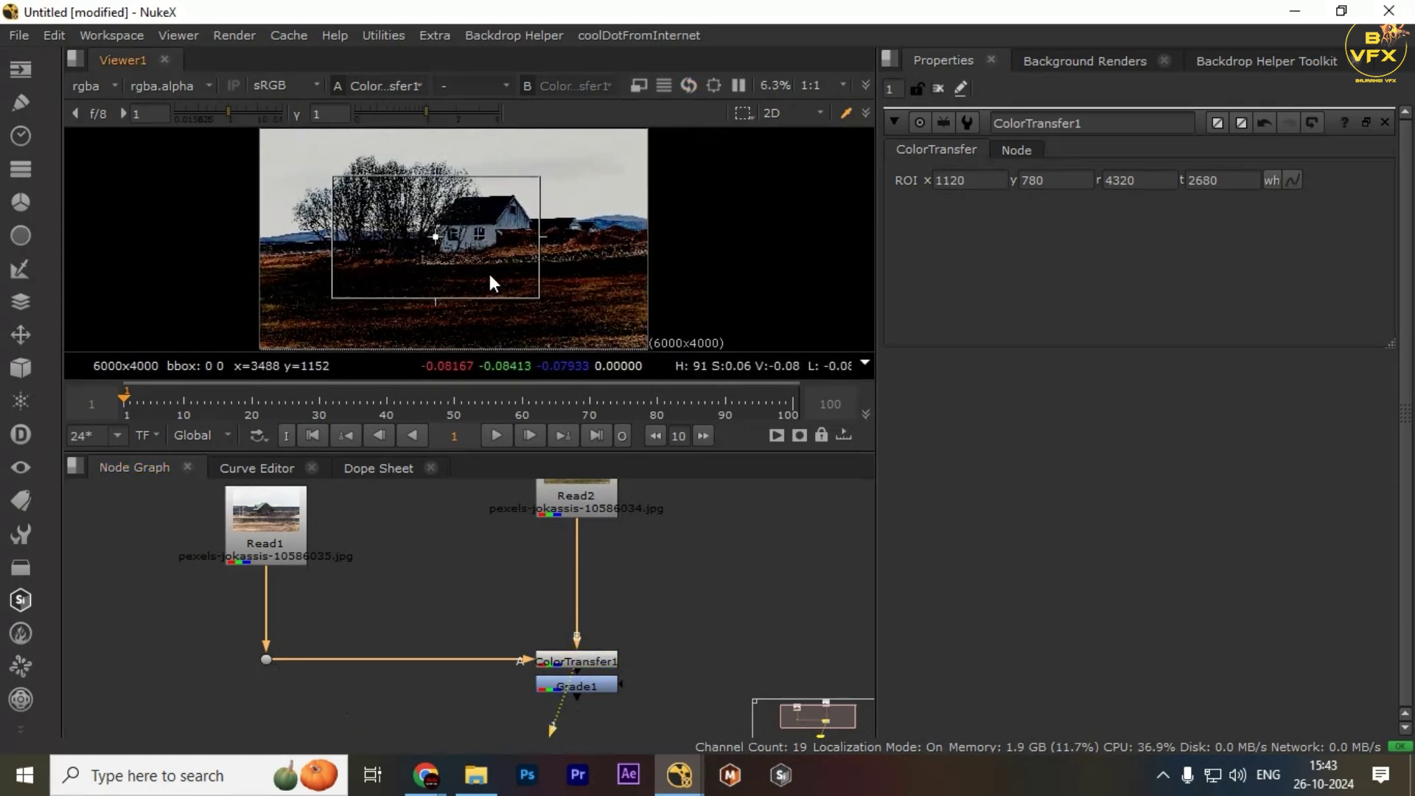
- Move the ROI to a strip beside the reference house at x 3310, y 1500, r 5770, t 2060, and compare the ColorTransfer output with the reference
{"action": "left_click", "coordinate": [143, 714]}
{"action": "key", "text": "1"}
{"action": "left_click_drag", "start_coordinate": [544, 172], "coordinate": [553, 233]}
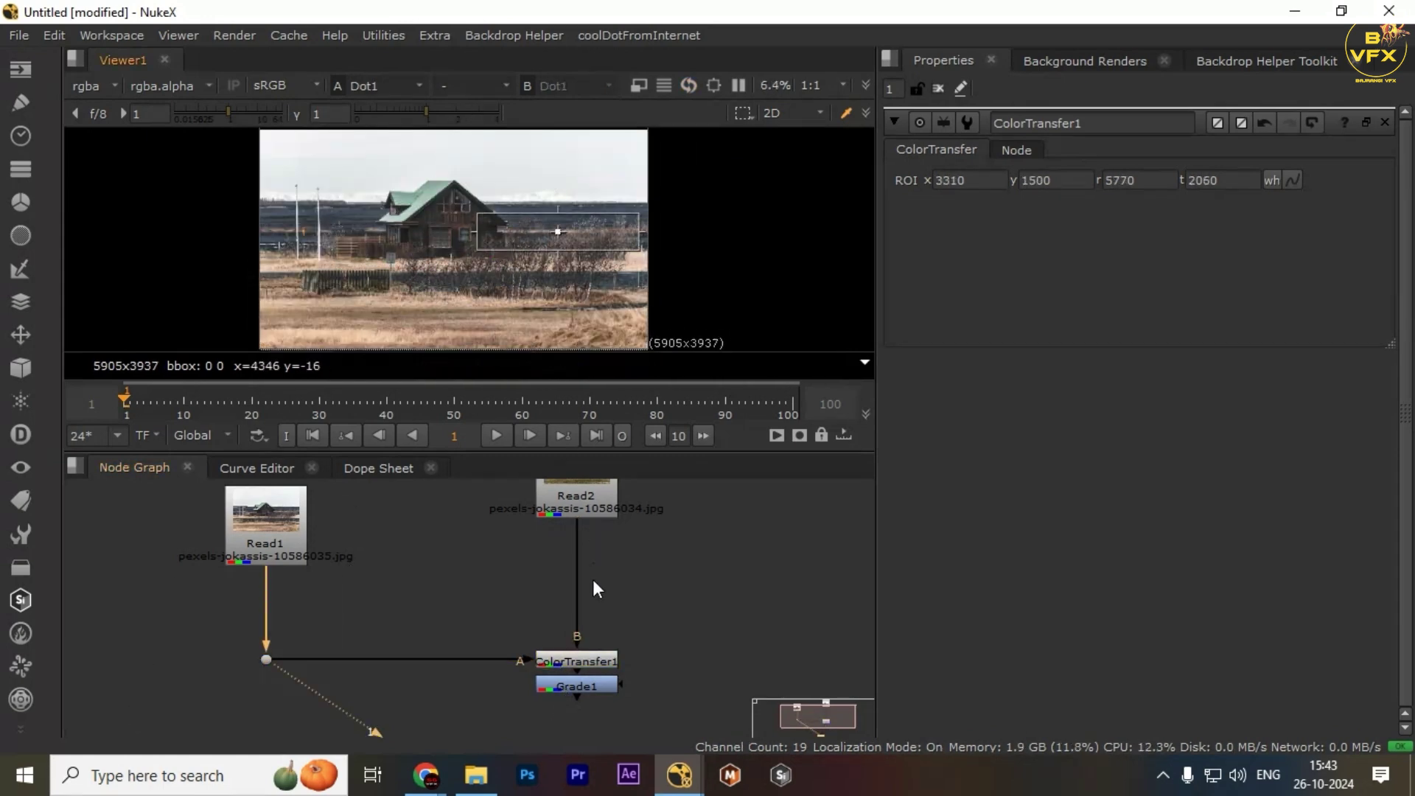
{"action": "left_click", "coordinate": [594, 659]}
{"action": "key", "text": "1"}
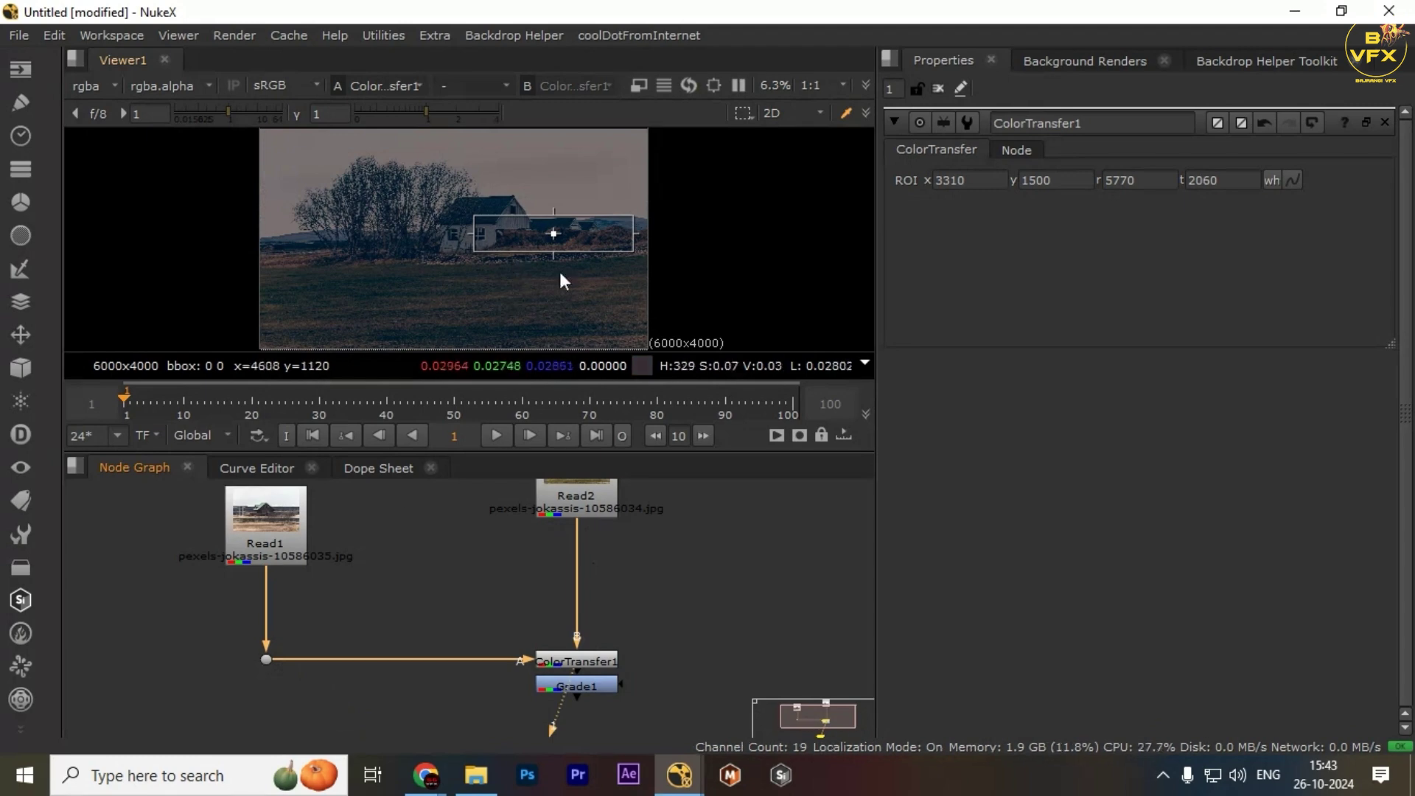
{"action": "left_click_drag", "start_coordinate": [354, 615], "coordinate": [109, 679]}
{"action": "key", "text": "1"}
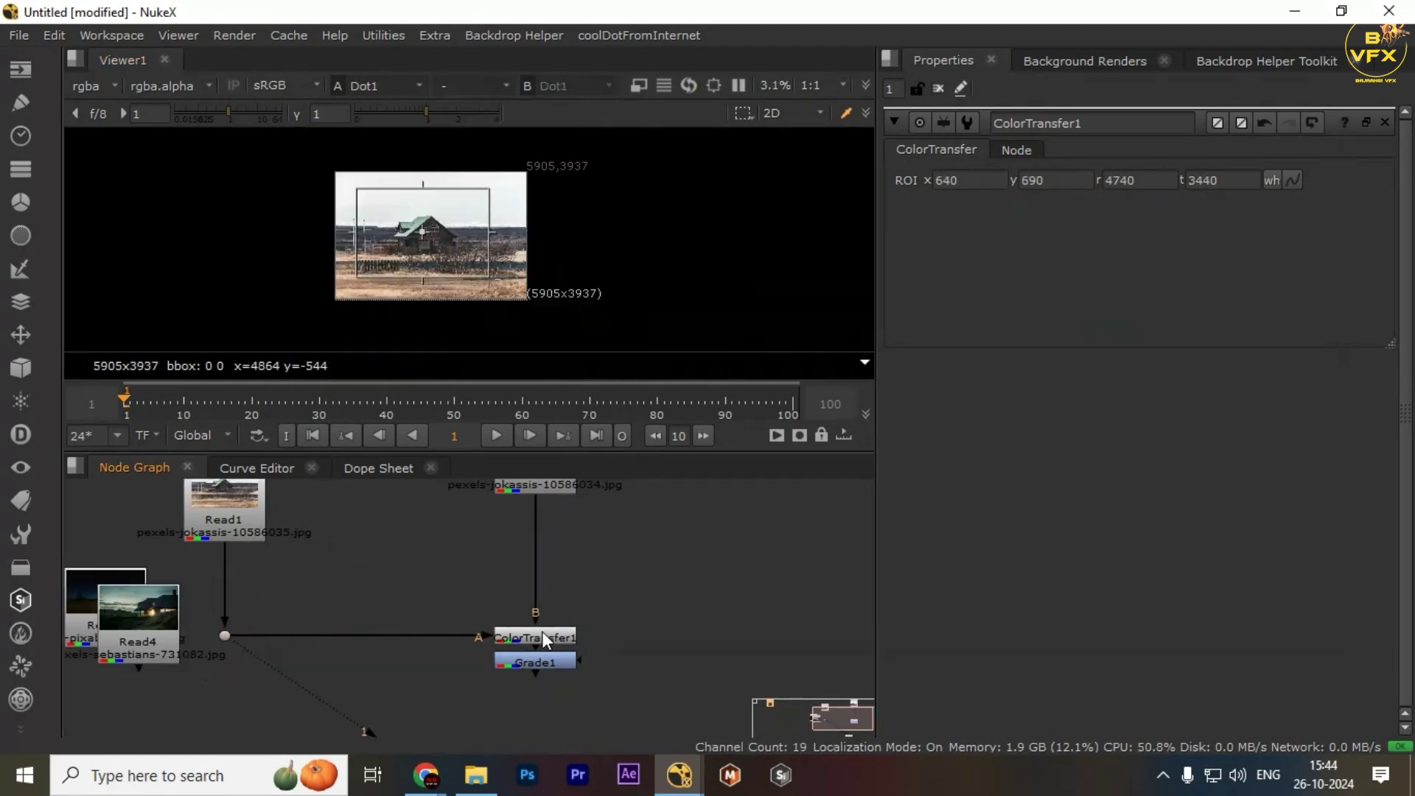
- Spread the Read3 and Read4 night images apart in the node graph and view Read3
{"action": "scroll", "coordinate": [361, 575], "scroll_direction": "down", "scroll_amount": 6}
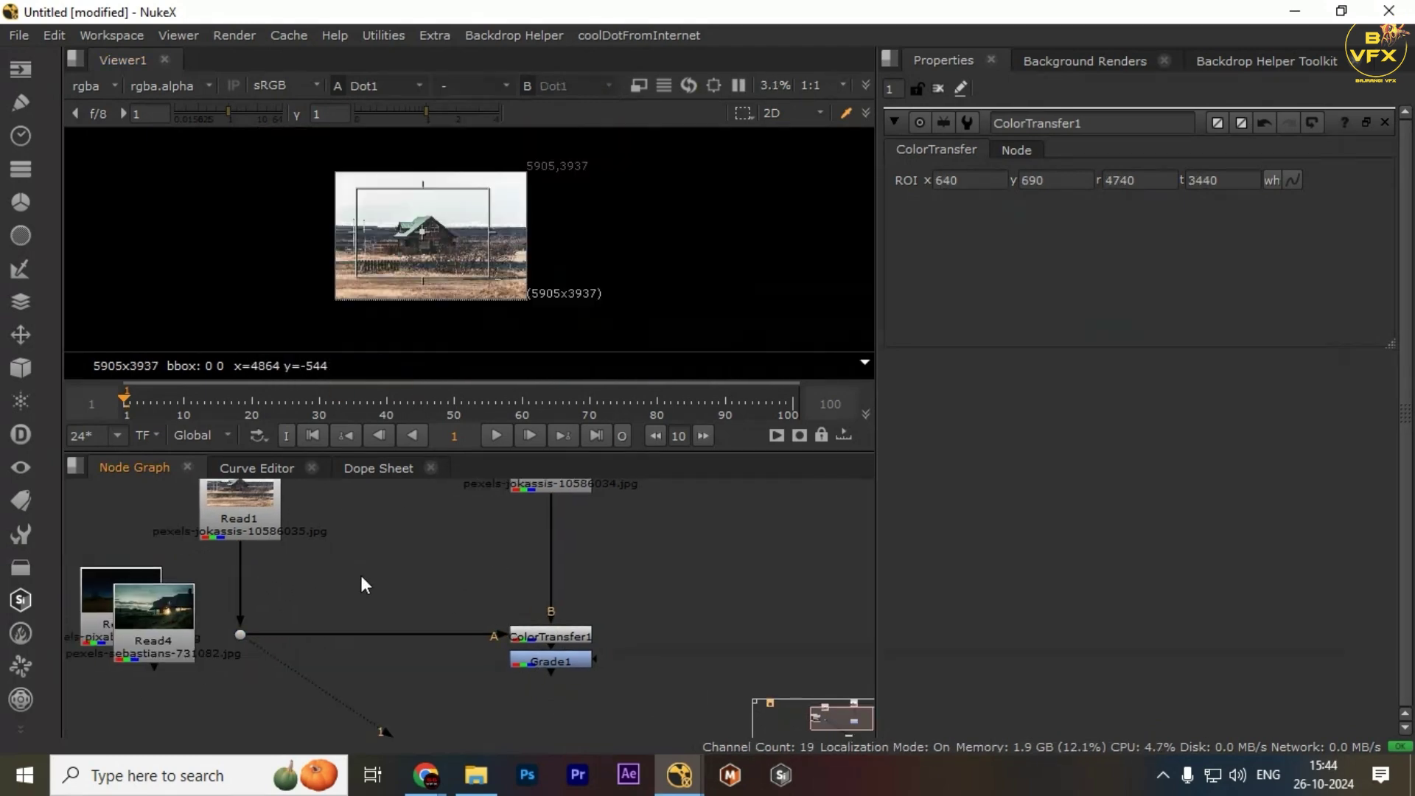
{"action": "left_click_drag", "start_coordinate": [446, 587], "coordinate": [391, 608]}
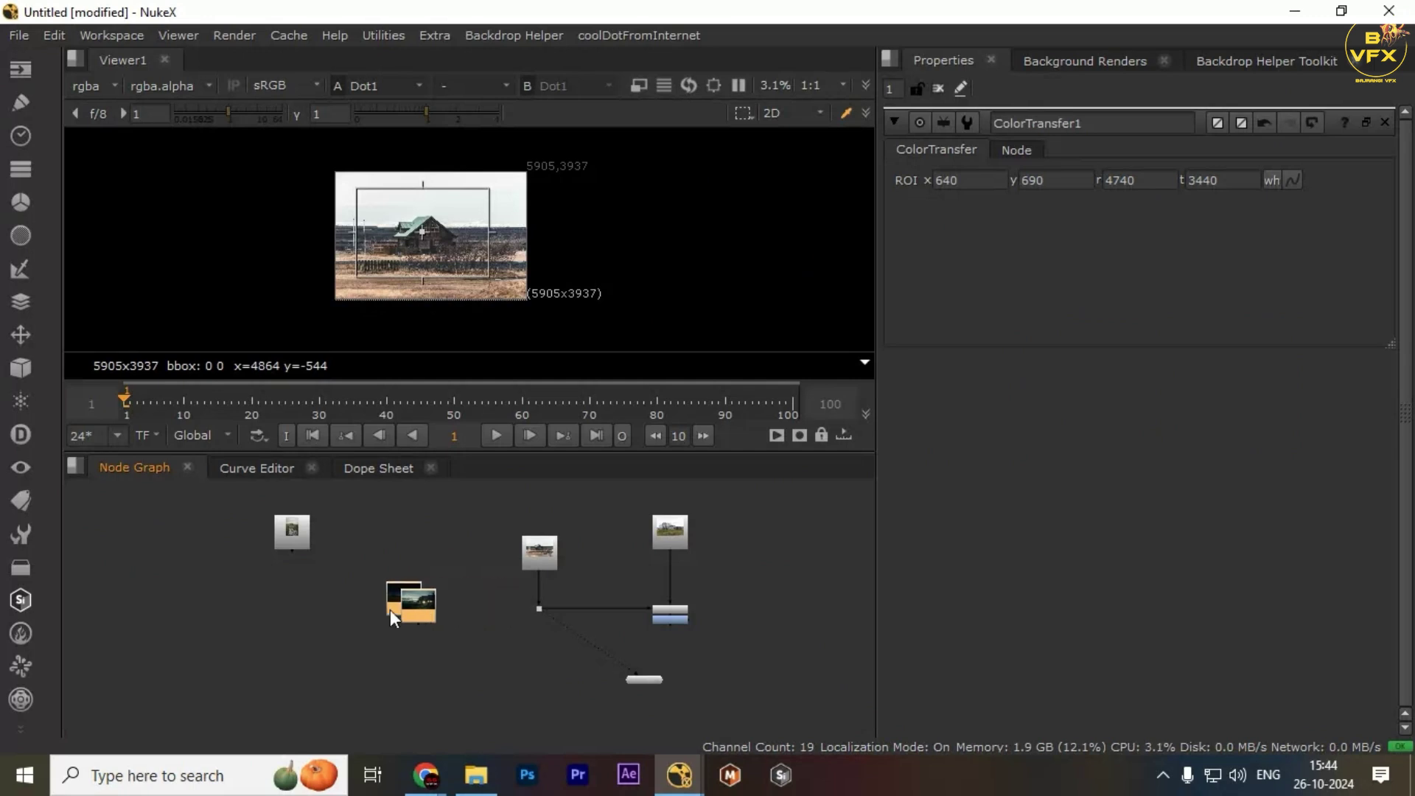
{"action": "scroll", "coordinate": [368, 619], "scroll_direction": "up", "scroll_amount": 4}
{"action": "scroll", "coordinate": [317, 588], "scroll_direction": "up", "scroll_amount": 3}
{"action": "left_click_drag", "start_coordinate": [313, 593], "coordinate": [122, 606]}
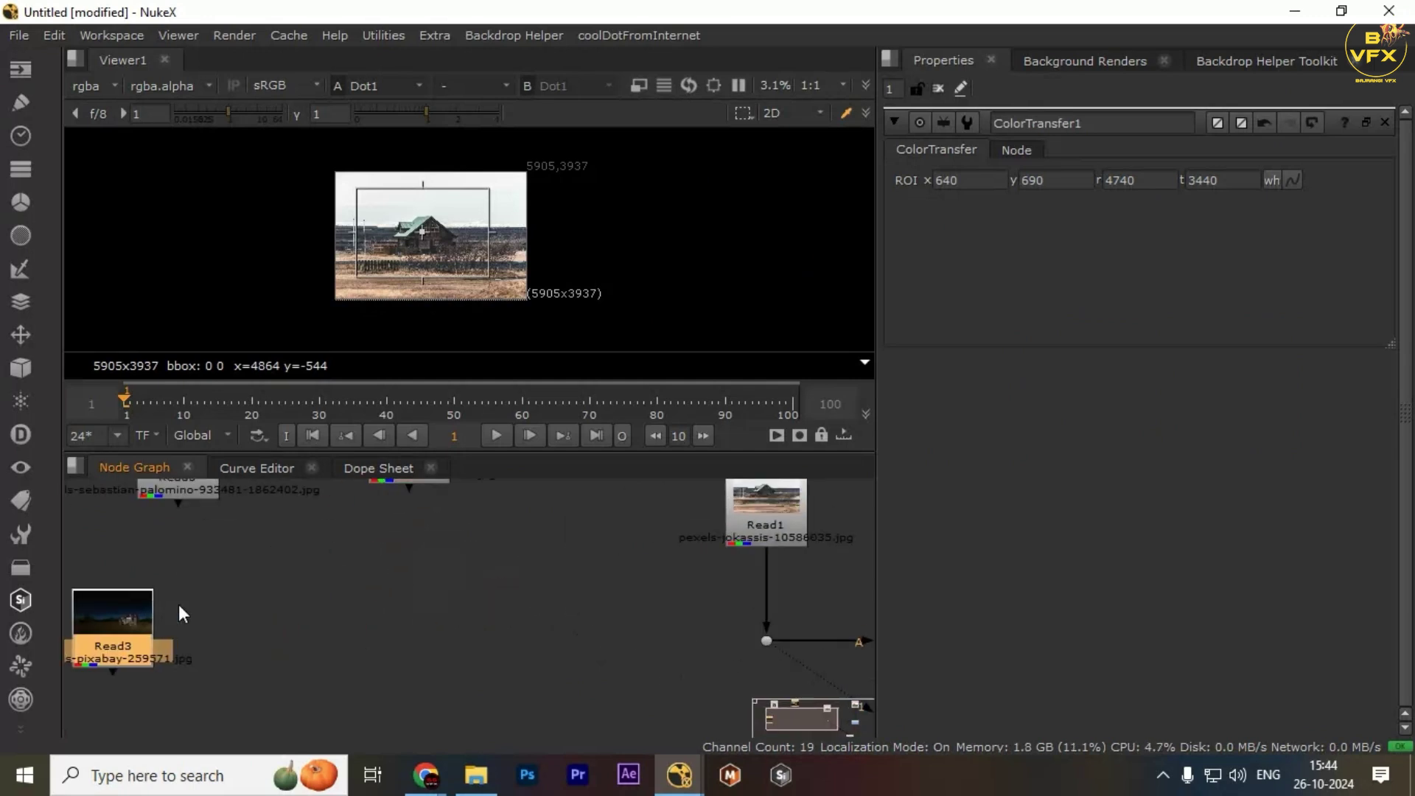
{"action": "key", "text": "1"}
- Delete the Grade node, the ColorTransfer node and the dot under Read1
{"action": "scroll", "coordinate": [179, 627], "scroll_direction": "down", "scroll_amount": 6}
{"action": "scroll", "coordinate": [383, 650], "scroll_direction": "up", "scroll_amount": 5}
{"action": "left_click", "coordinate": [550, 628]}
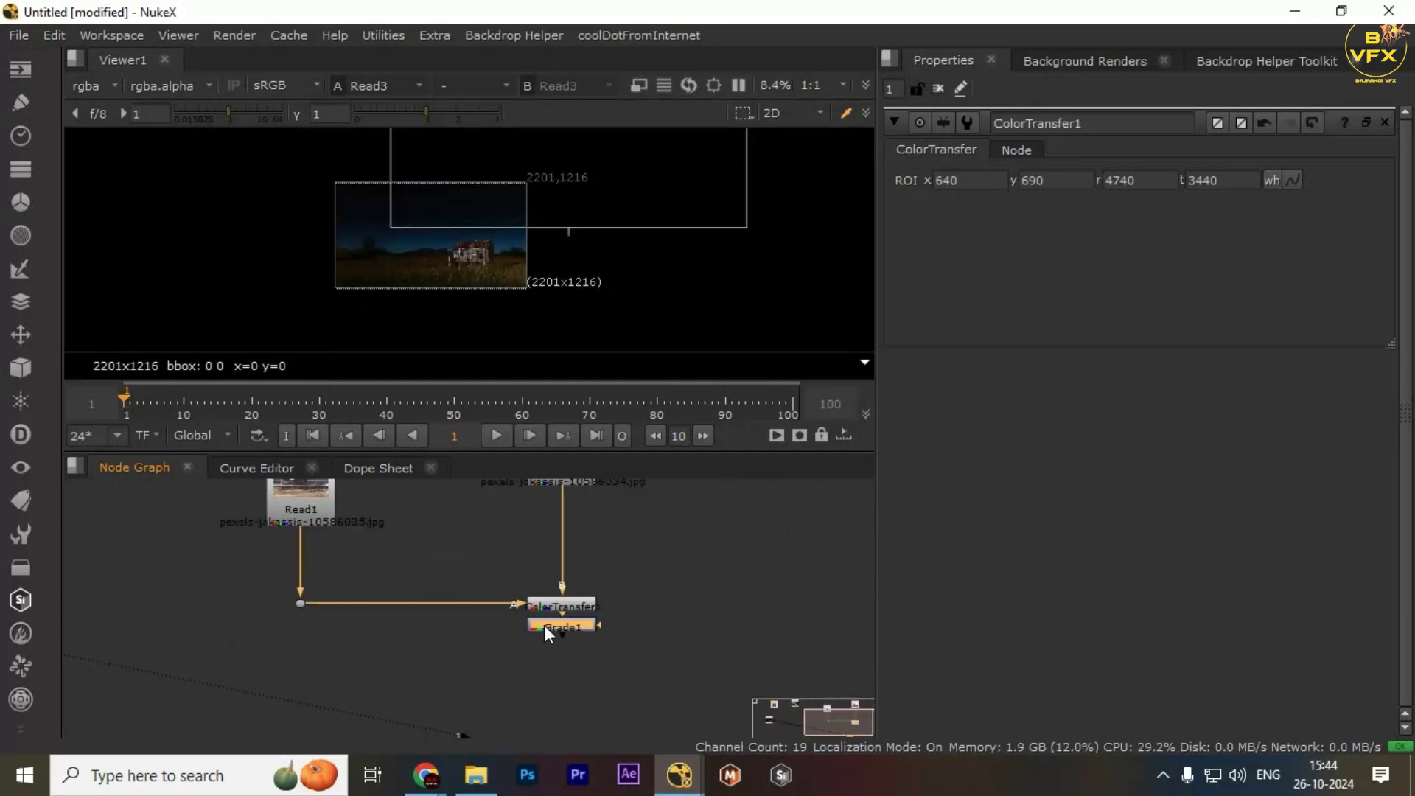
{"action": "key", "text": "Delete"}
{"action": "middle_click_drag", "start_coordinate": [492, 572], "coordinate": [511, 632]}
{"action": "scroll", "coordinate": [461, 598], "scroll_direction": "down", "scroll_amount": 2}
{"action": "left_click", "coordinate": [386, 621]}
{"action": "left_click_drag", "start_coordinate": [386, 620], "coordinate": [760, 716]}
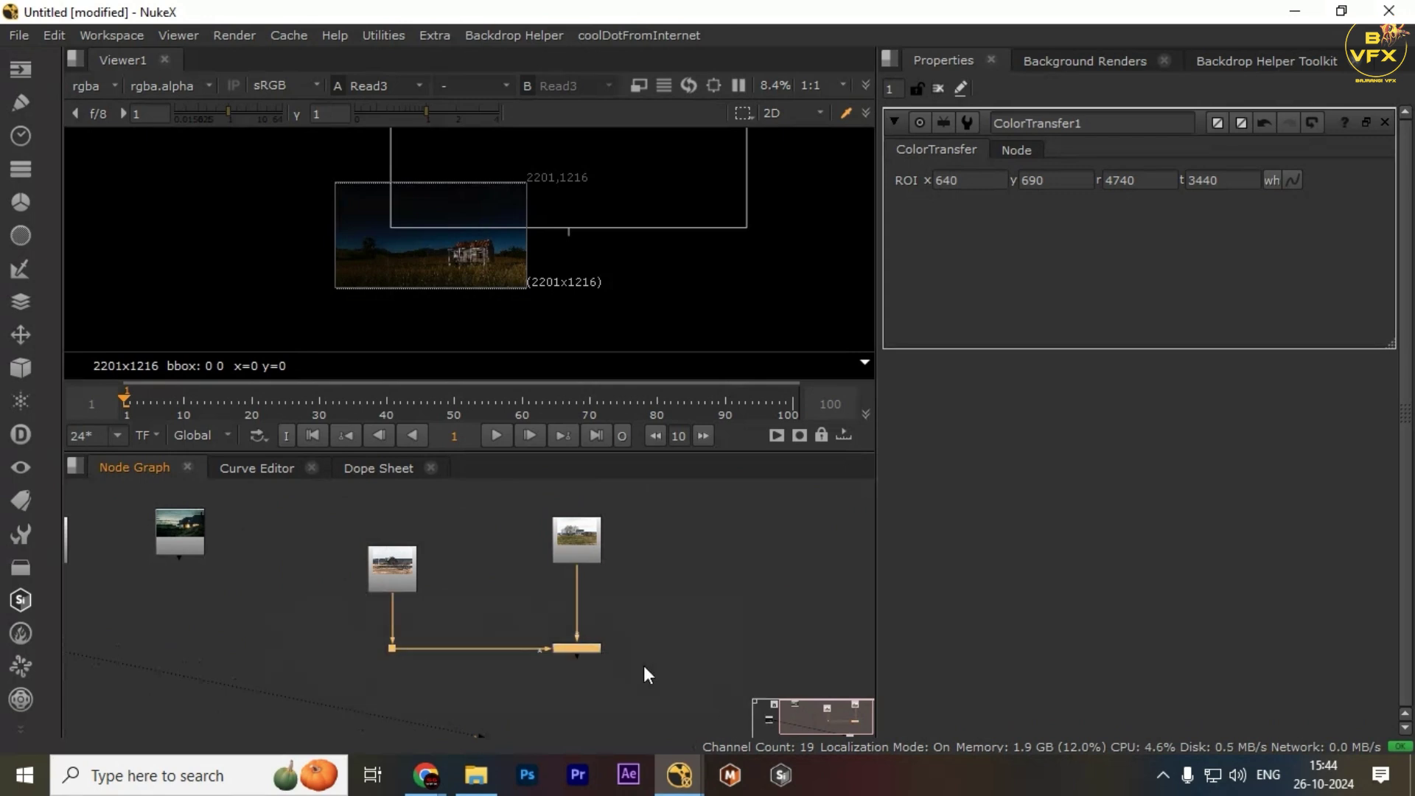
{"action": "key", "text": "Delete"}
- Move Read1 aside, arrange Read2 and Read4 as the working pair, and view each of those two images
{"action": "left_click_drag", "start_coordinate": [367, 523], "coordinate": [702, 624]}
{"action": "left_click_drag", "start_coordinate": [594, 548], "coordinate": [454, 610]}
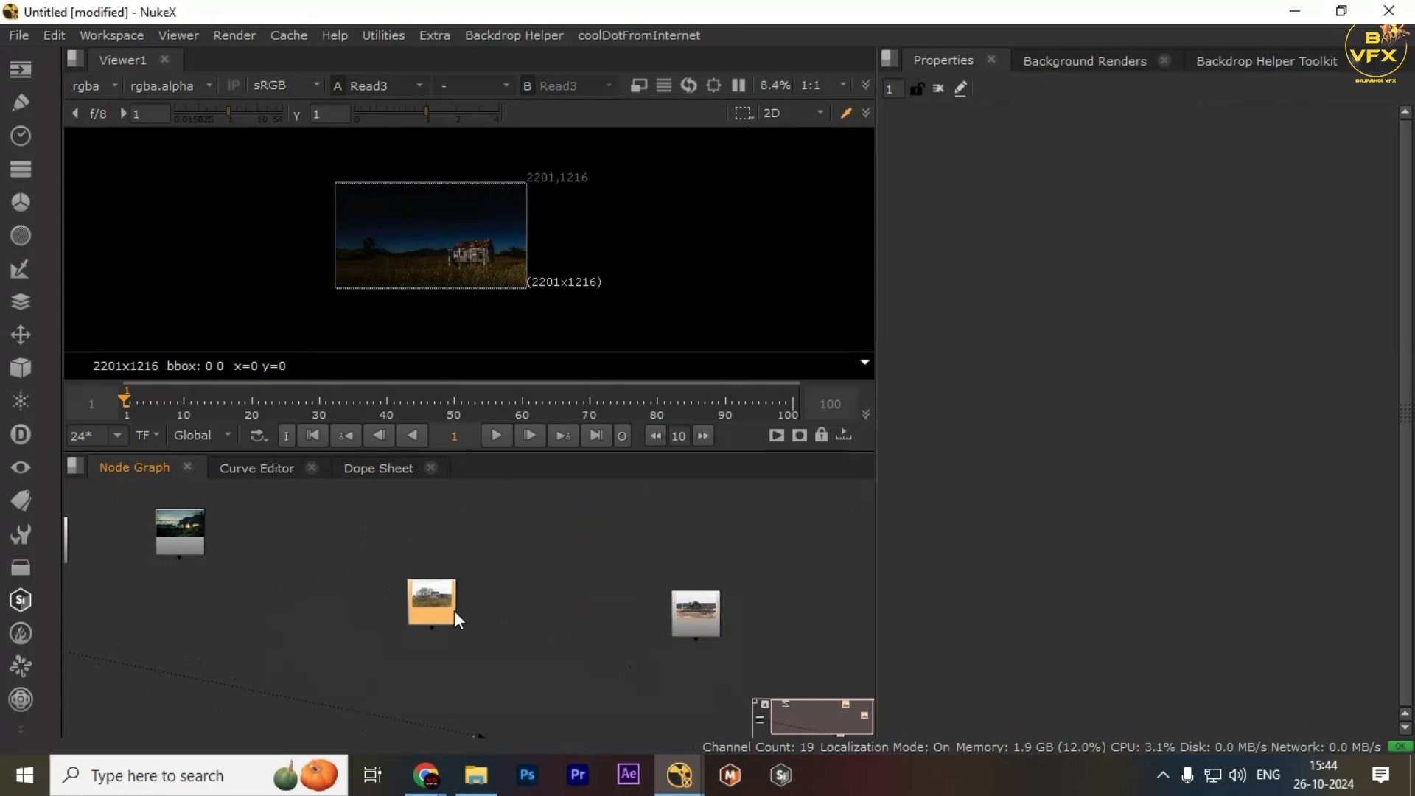
{"action": "key", "text": "1"}
{"action": "middle_click_drag", "start_coordinate": [333, 628], "coordinate": [503, 641]}
{"action": "middle_click_drag", "start_coordinate": [333, 588], "coordinate": [400, 550]}
{"action": "left_click_drag", "start_coordinate": [407, 519], "coordinate": [447, 591]}
{"action": "key", "text": "1"}
{"action": "left_click_drag", "start_coordinate": [502, 533], "coordinate": [315, 646]}
- Add a ColorTransfer node below Read2, connecting its A input to Read4 and its B input to Read2
{"action": "middle_click_drag", "start_coordinate": [624, 648], "coordinate": [503, 621]}
{"action": "scroll", "coordinate": [547, 627], "scroll_direction": "up", "scroll_amount": 3}
{"action": "left_click", "coordinate": [570, 634]}
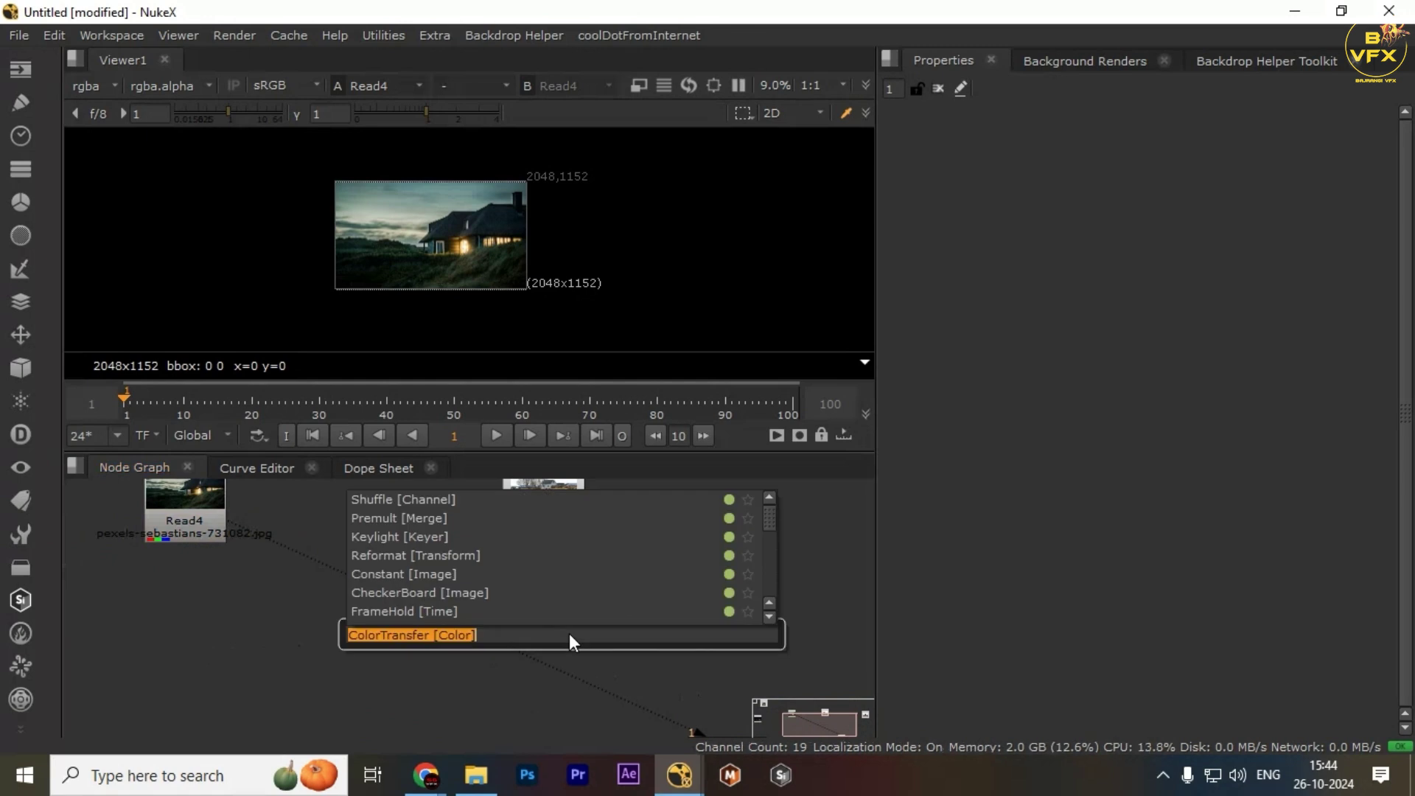
{"action": "left_click", "coordinate": [569, 634]}
{"action": "left_click_drag", "start_coordinate": [549, 605], "coordinate": [186, 513]}
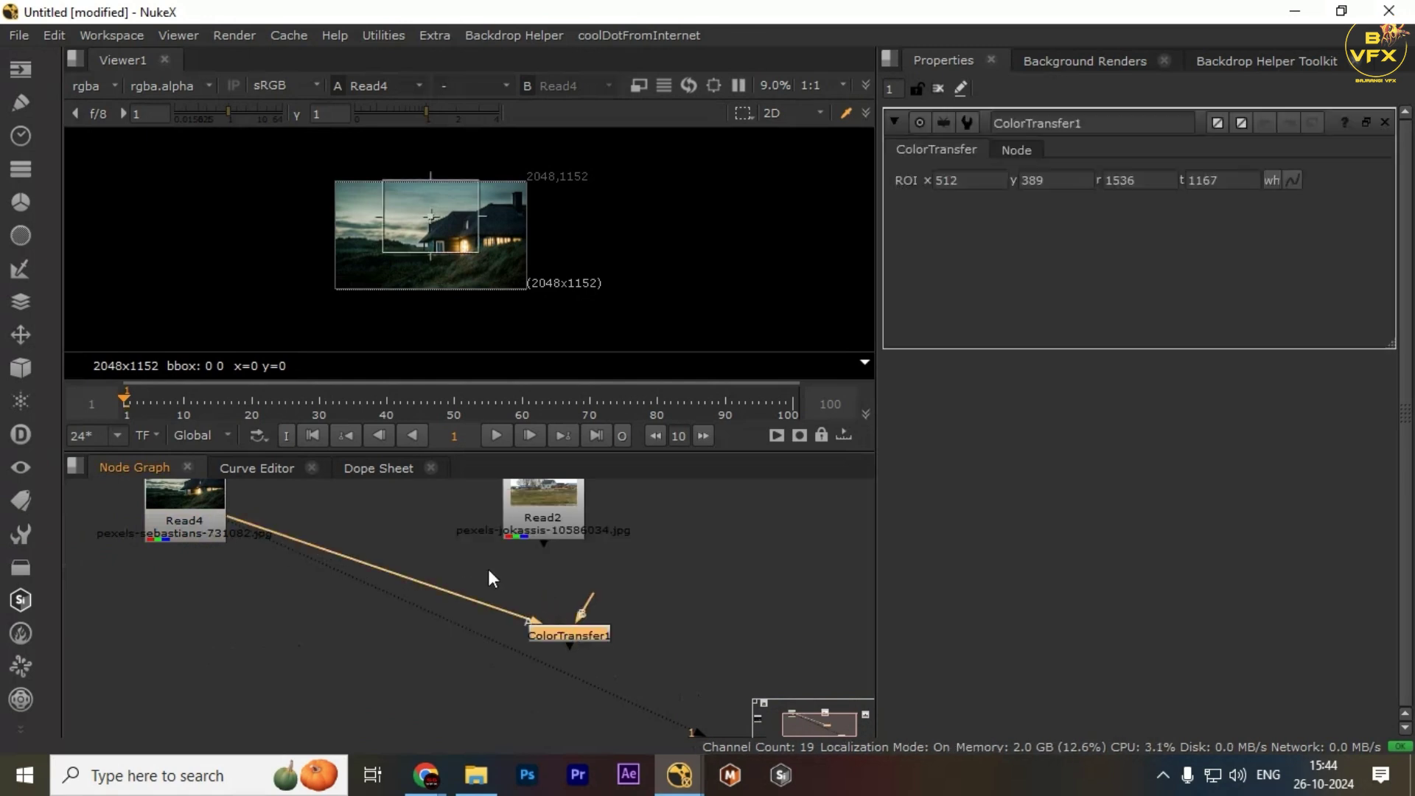
{"action": "left_click_drag", "start_coordinate": [590, 611], "coordinate": [547, 513]}
{"action": "left_click_drag", "start_coordinate": [560, 631], "coordinate": [540, 641]}
- View the ColorTransfer output and route the Read4 connection through a dot placed below Read4
{"action": "key", "text": "1"}
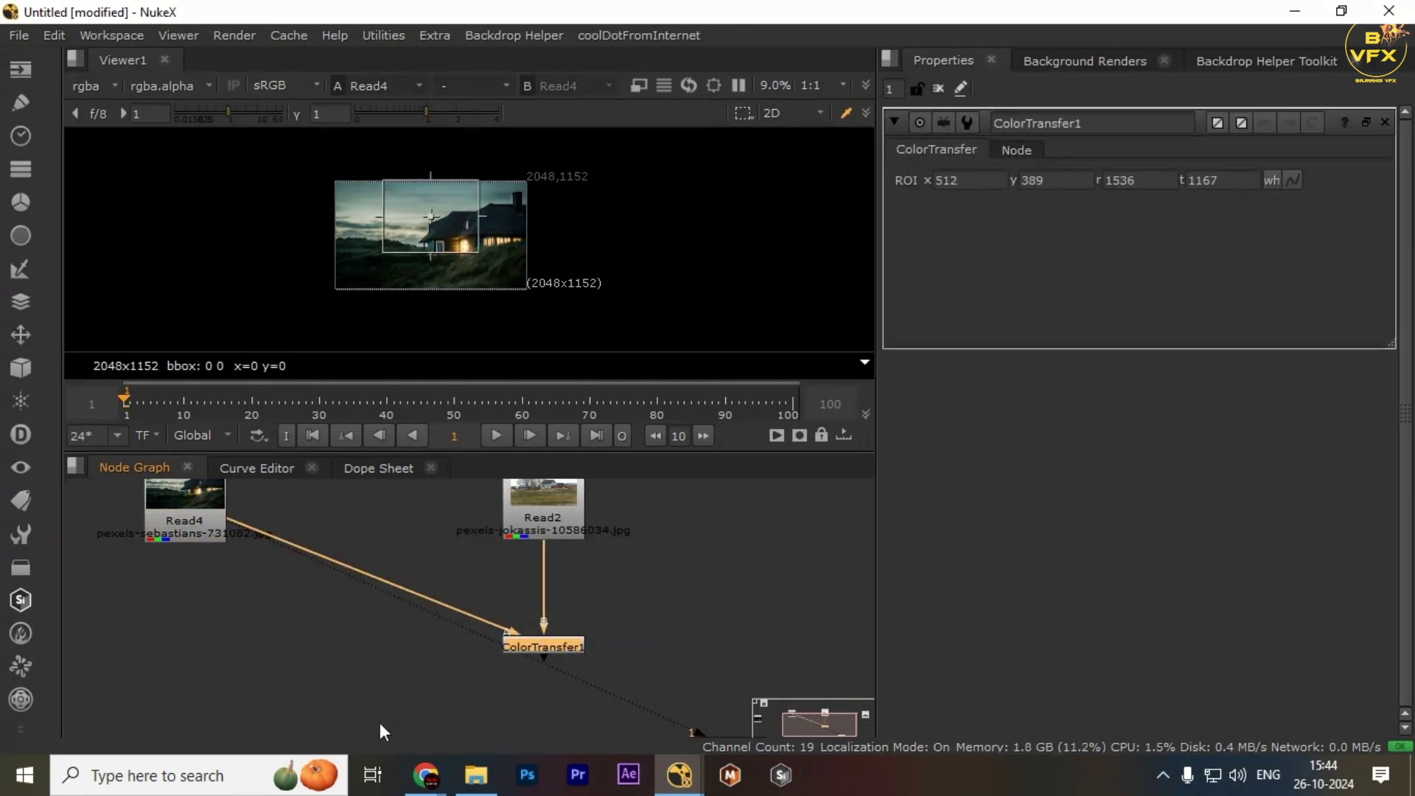
{"action": "left_click", "coordinate": [380, 725]}
{"action": "left_click", "coordinate": [528, 644]}
{"action": "key", "text": "period"}
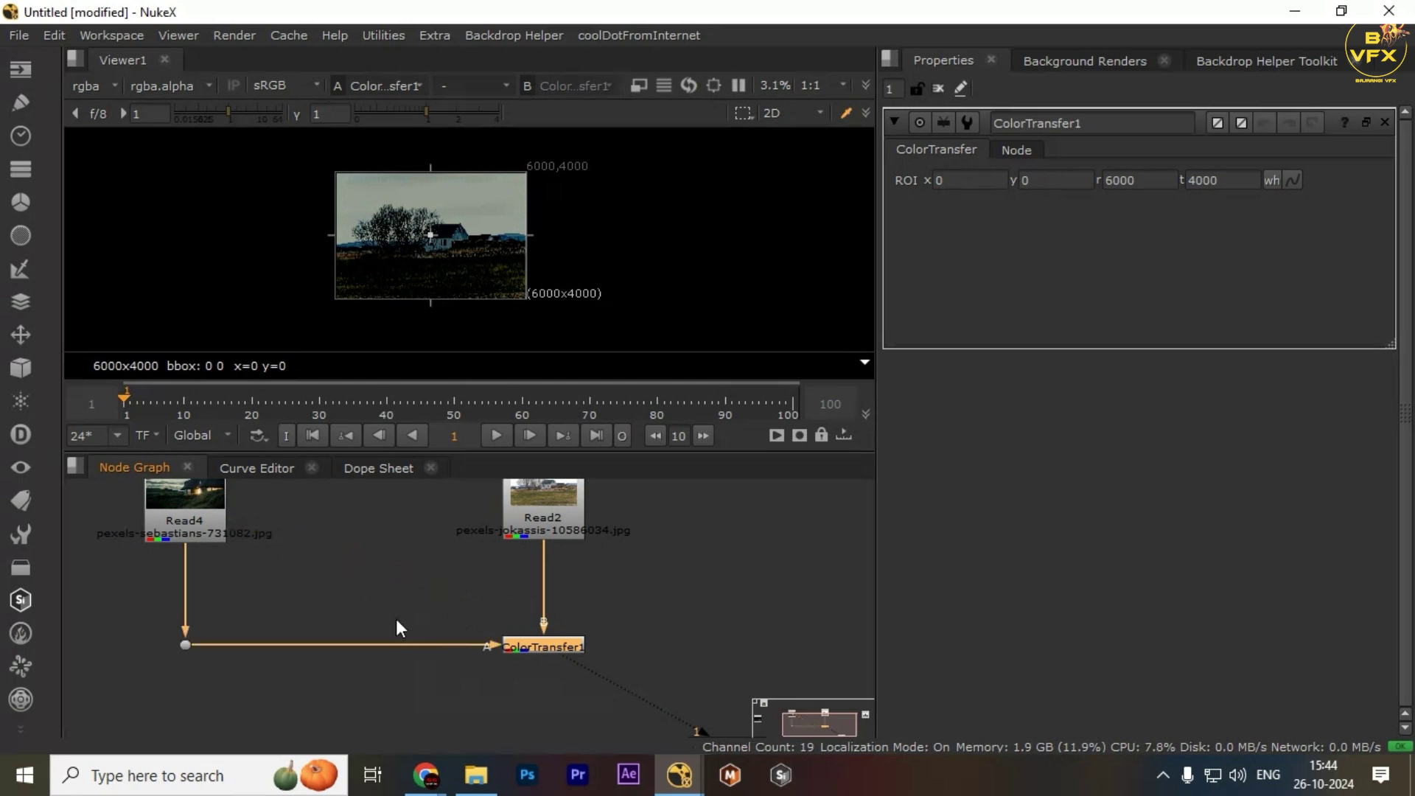
- View the Read4 image against the ColorTransfer region-of-interest box
{"action": "middle_click_drag", "start_coordinate": [310, 567], "coordinate": [358, 614]}
{"action": "left_click", "coordinate": [241, 581]}
{"action": "key", "text": "1"}
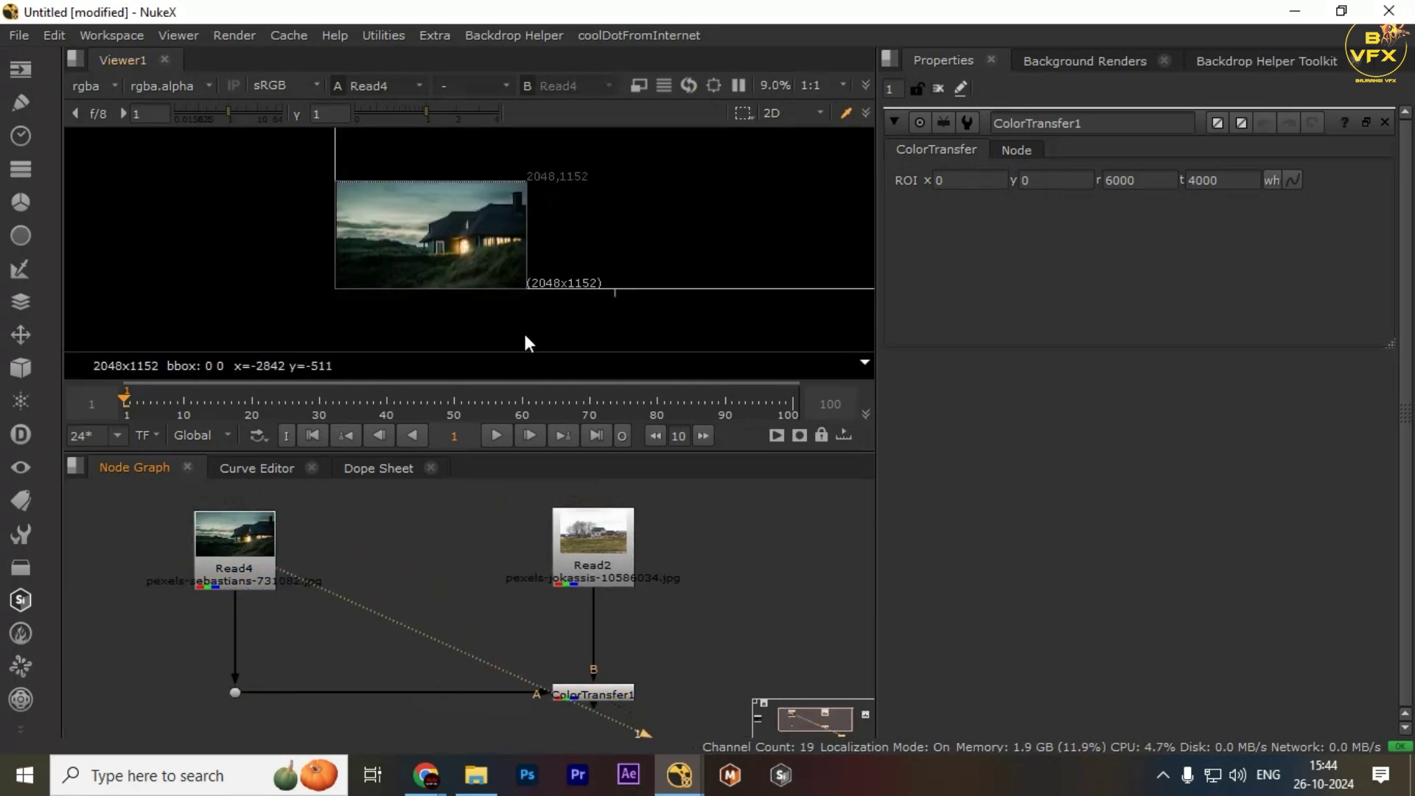
{"action": "scroll", "coordinate": [732, 286], "scroll_direction": "down", "scroll_amount": 5}
{"action": "middle_click_drag", "start_coordinate": [720, 285], "coordinate": [641, 293]}
{"action": "left_click", "coordinate": [265, 530]}
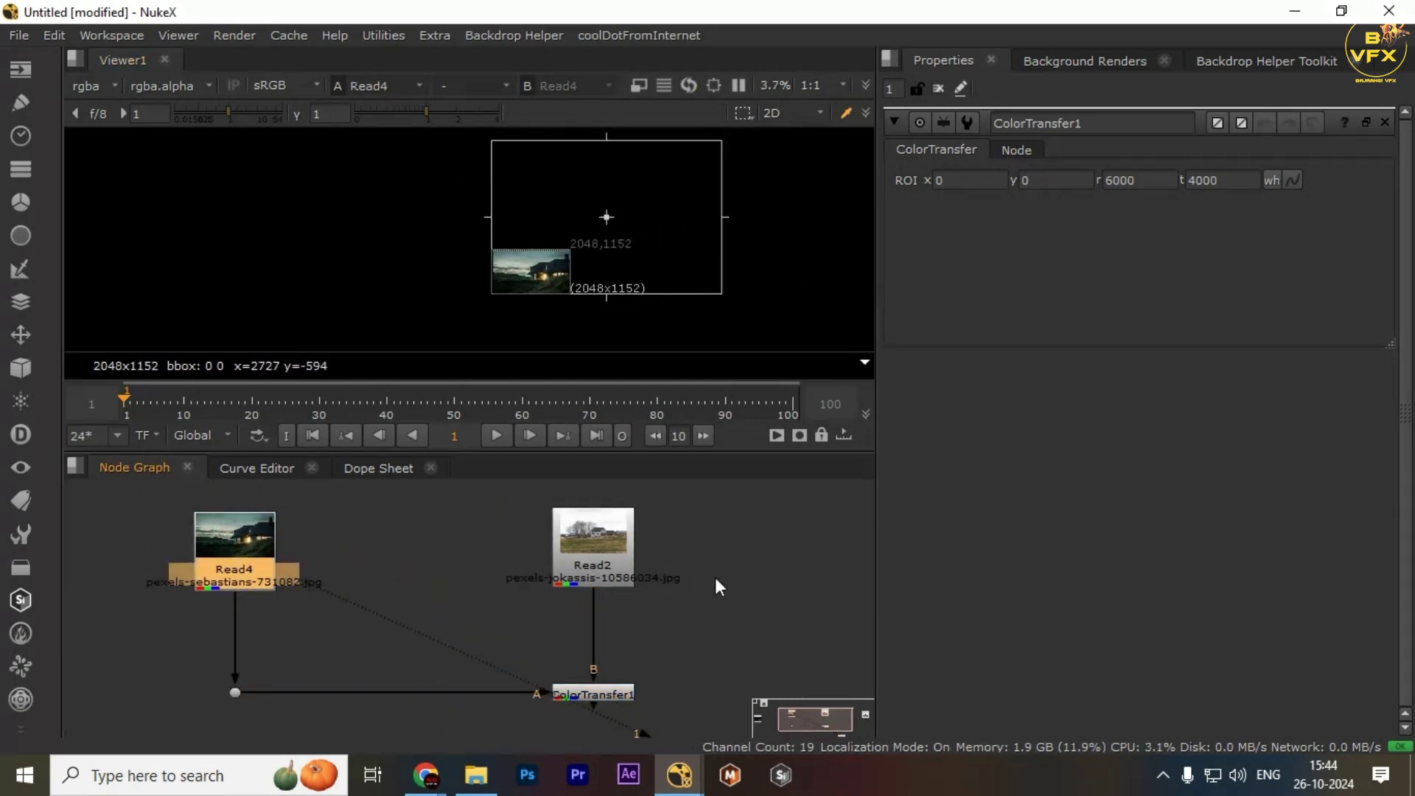
- Set the project's full size format to HD_1080 1920x1080
{"action": "left_click", "coordinate": [725, 612]}
{"action": "key", "text": "s"}
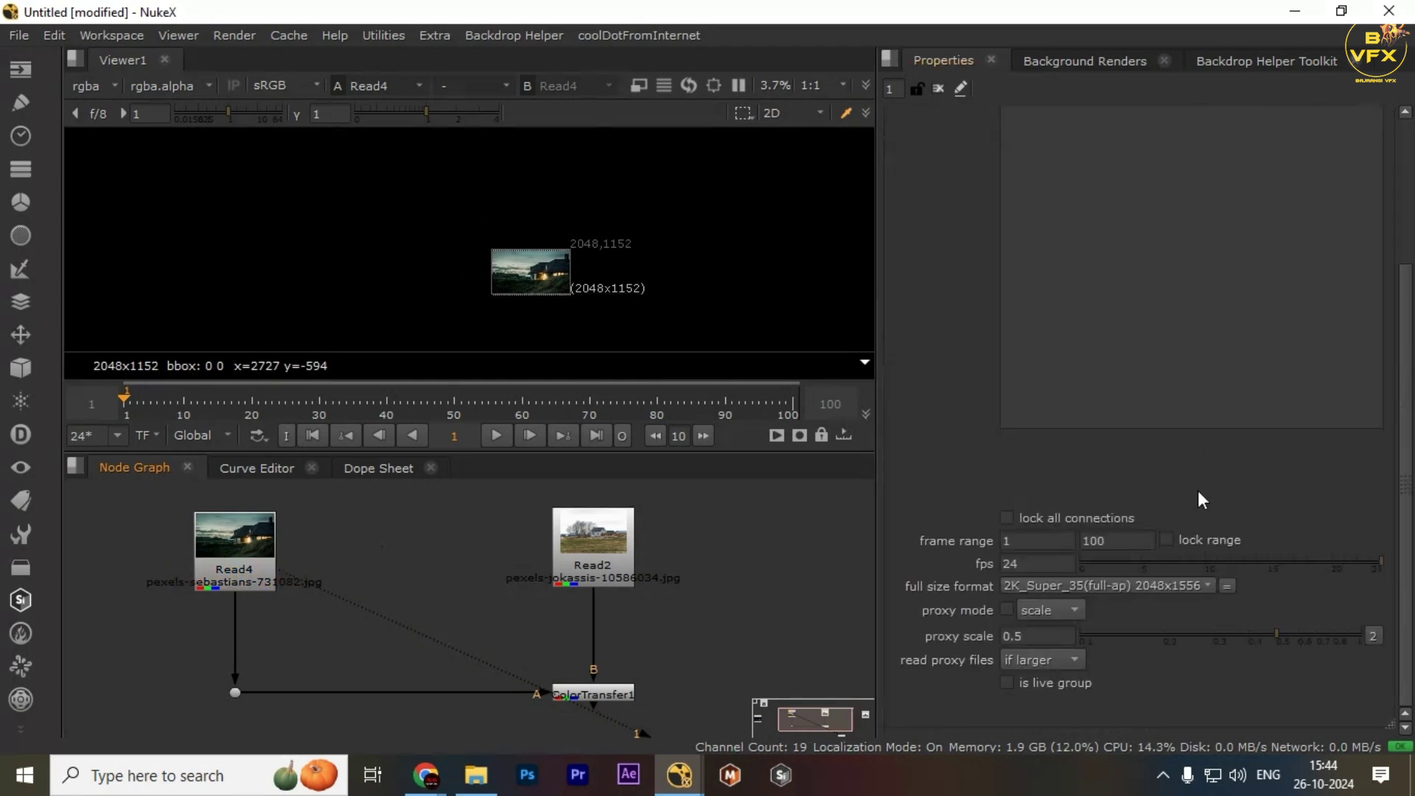
{"action": "left_click", "coordinate": [1103, 582]}
{"action": "left_click", "coordinate": [863, 157]}
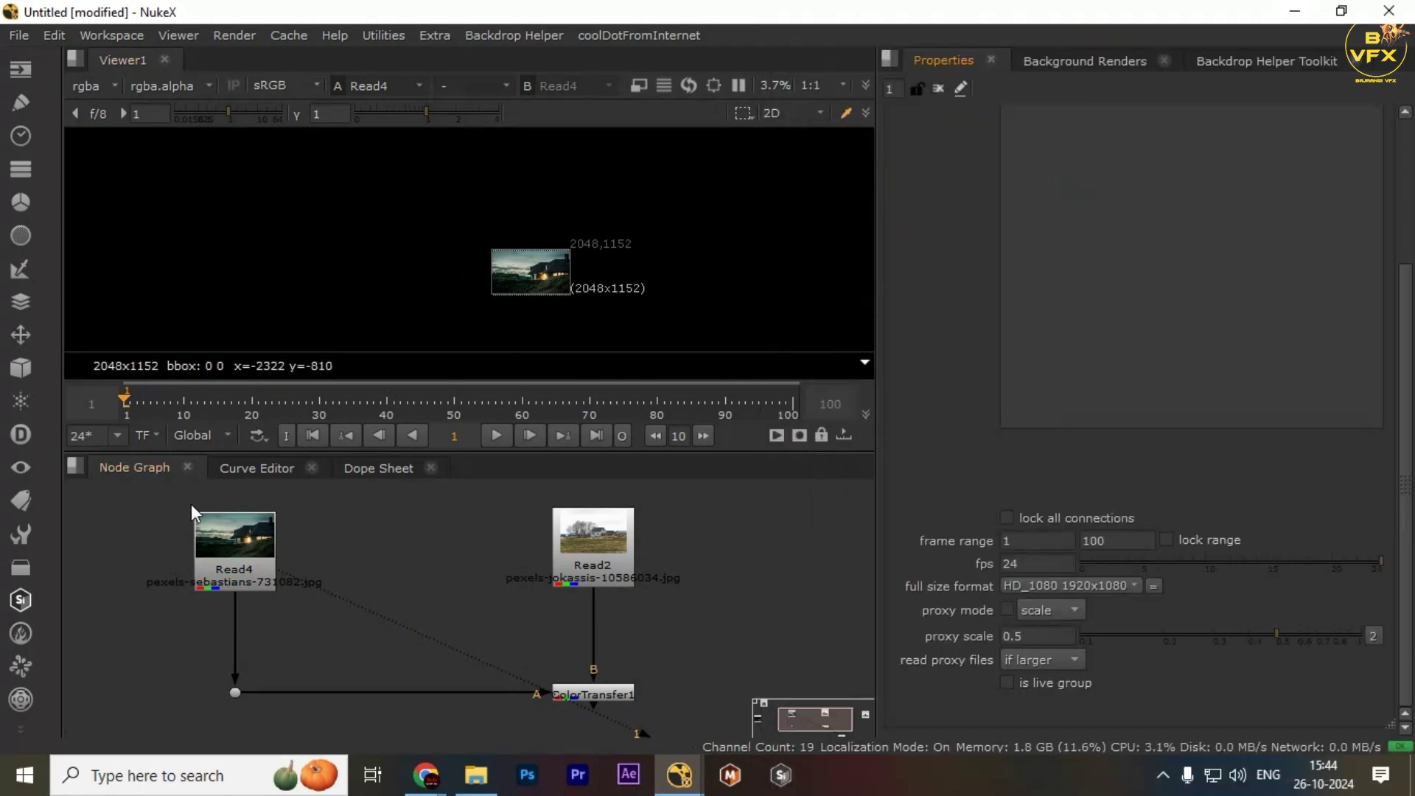
- Add a Reformat node to the project format under Read4 and another under Read2
{"action": "left_click", "coordinate": [253, 533]}
{"action": "key", "text": "Tab"}
{"action": "type", "text": "ref"}
{"action": "key", "text": "Return"}
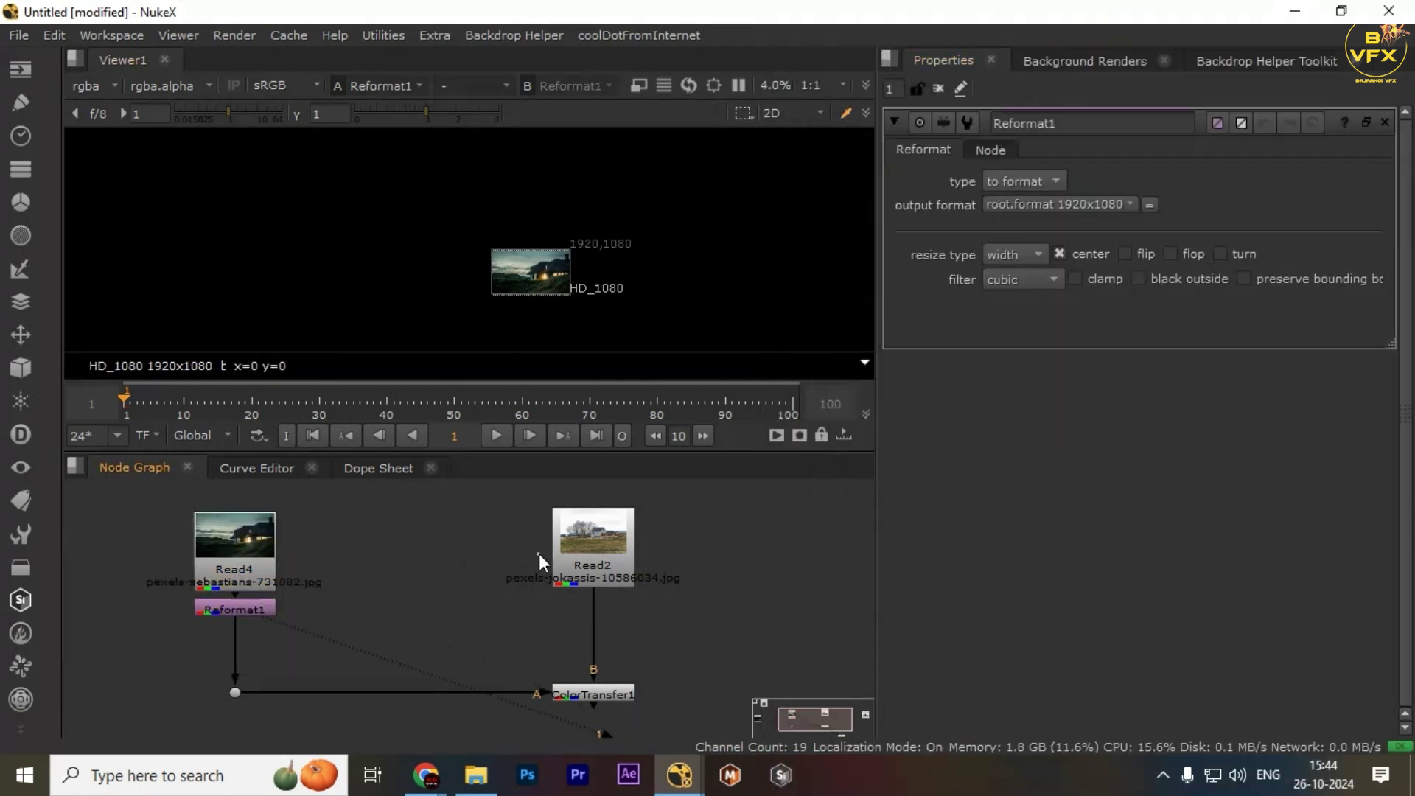
{"action": "left_click", "coordinate": [577, 555]}
{"action": "key", "text": "Tab"}
{"action": "type", "text": "ref"}
{"action": "key", "text": "Return"}
{"action": "middle_click_drag", "start_coordinate": [656, 662], "coordinate": [622, 609]}
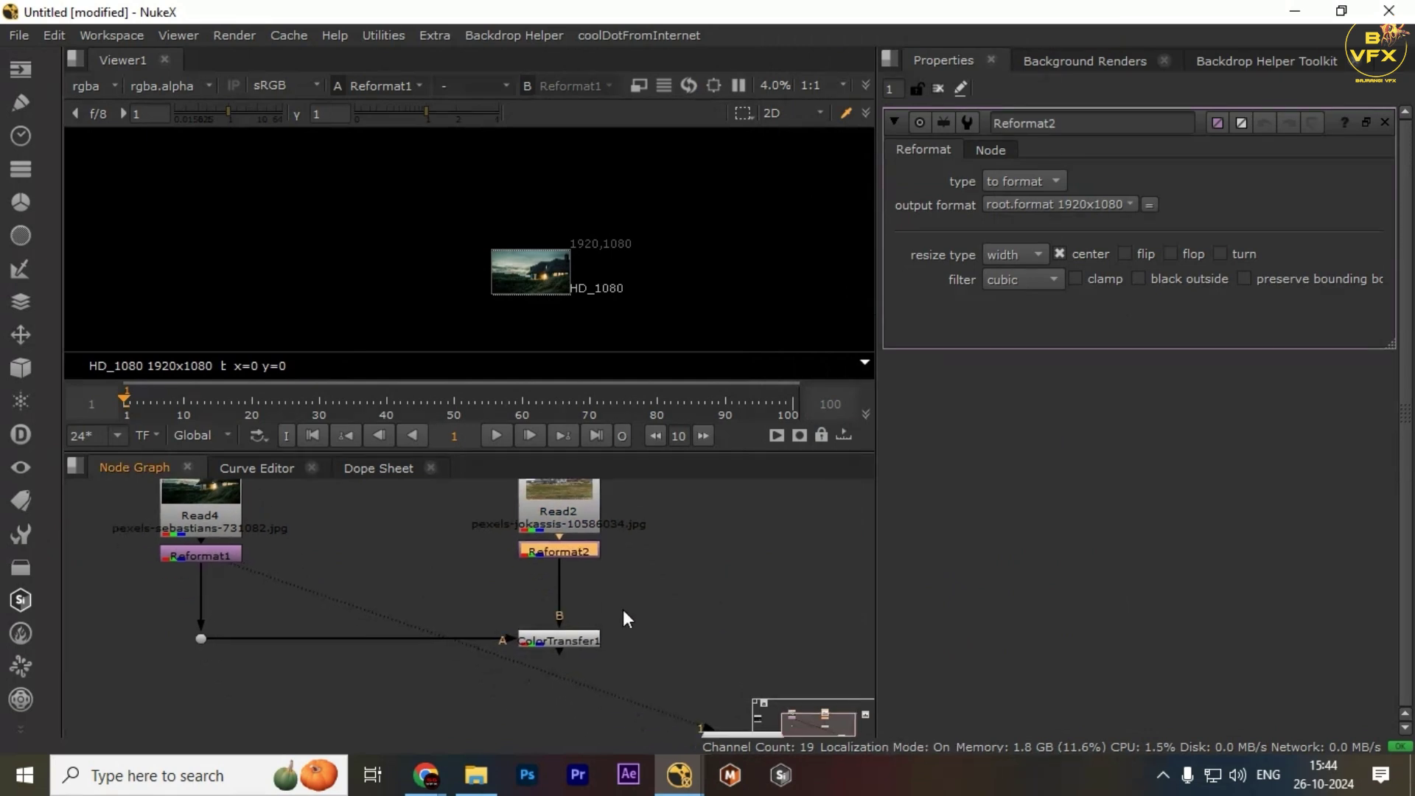
- View the ColorTransfer output fitted to the viewer and open the ColorTransfer properties
{"action": "left_click", "coordinate": [566, 640]}
{"action": "key", "text": "1"}
{"action": "middle_click_drag", "start_coordinate": [350, 617], "coordinate": [399, 609]}
{"action": "key", "text": "f"}
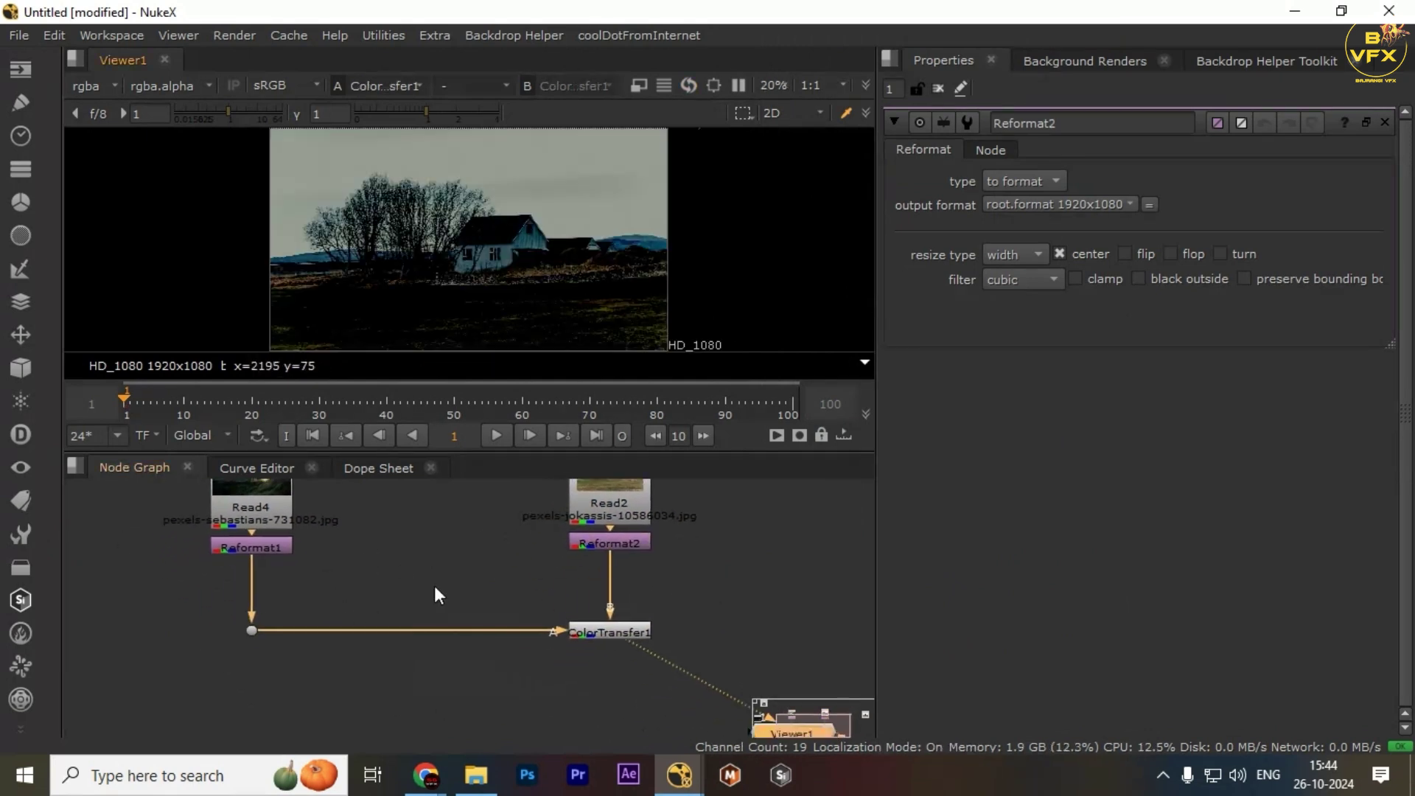
{"action": "left_click", "coordinate": [603, 635]}
{"action": "double_click", "coordinate": [603, 636]}
- View the reformatted Read4 image, set the ColorTransfer ROI to about x 320, y 112.5, r 1670, t 927.5, and view the output
{"action": "left_click", "coordinate": [271, 550]}
{"action": "key", "text": "1"}
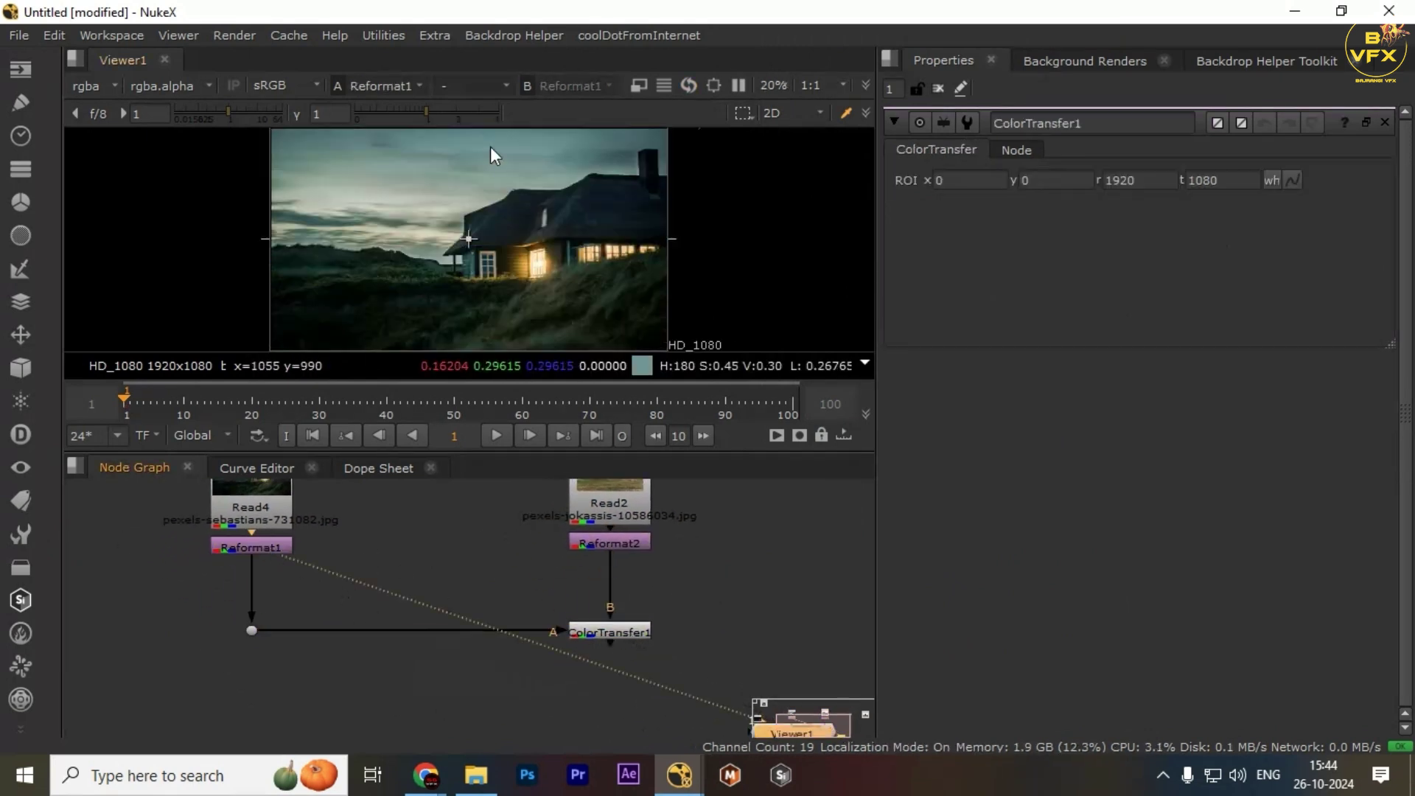
{"action": "scroll", "coordinate": [497, 167], "scroll_direction": "down", "scroll_amount": 2}
{"action": "middle_click_drag", "start_coordinate": [515, 189], "coordinate": [486, 234]}
{"action": "left_click_drag", "start_coordinate": [578, 190], "coordinate": [505, 224]}
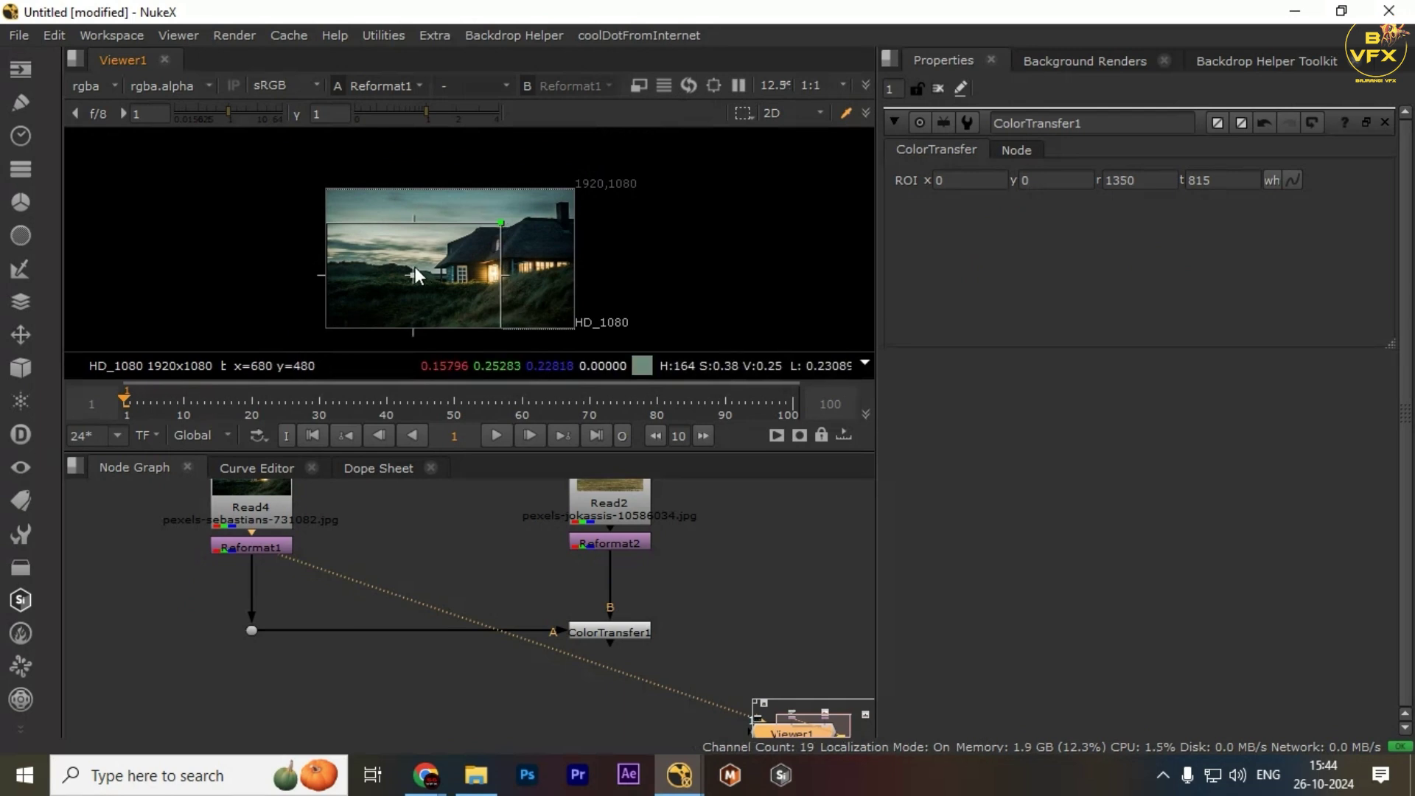
{"action": "left_click_drag", "start_coordinate": [415, 267], "coordinate": [456, 252]}
{"action": "left_click", "coordinate": [603, 632]}
{"action": "key", "text": "1"}
{"action": "scroll", "coordinate": [457, 252], "scroll_direction": "up", "scroll_amount": 1}
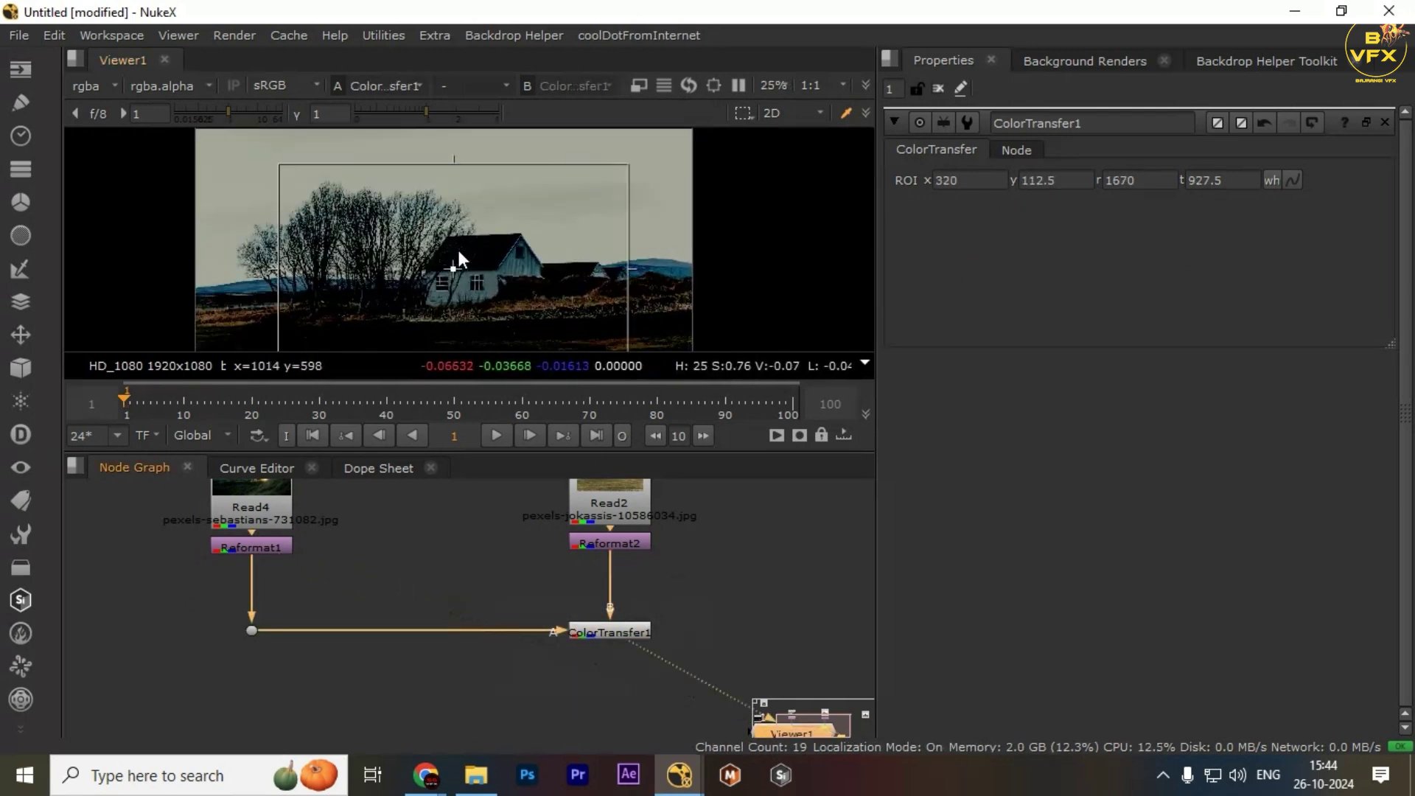
- View the dot under Reformat1 and reshape the ROI around the lit house to about x 850, y 140, r 1820, t 845
{"action": "left_click_drag", "start_coordinate": [368, 551], "coordinate": [138, 718]}
{"action": "key", "text": "1"}
{"action": "middle_click_drag", "start_coordinate": [499, 223], "coordinate": [513, 162]}
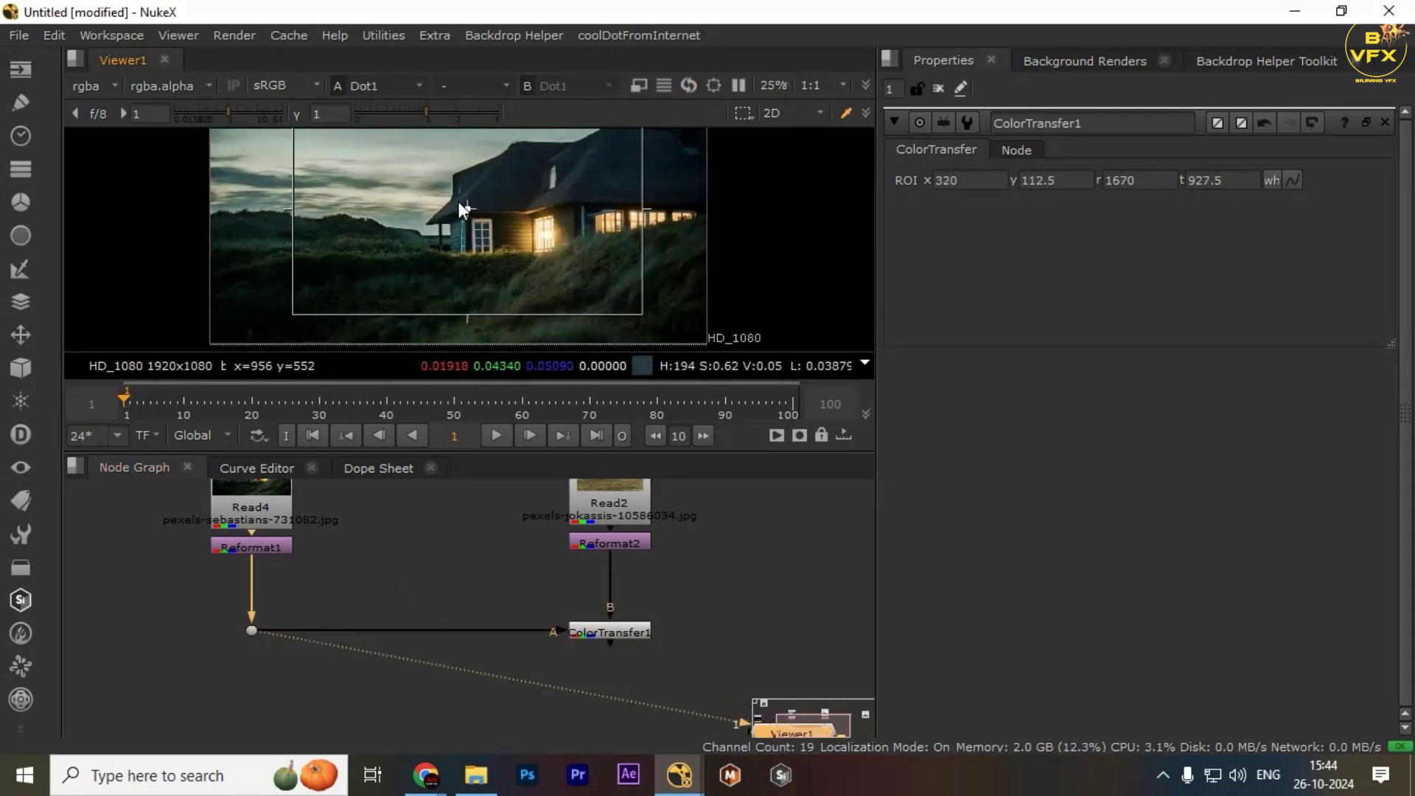
{"action": "left_click_drag", "start_coordinate": [461, 203], "coordinate": [505, 202]}
{"action": "left_click_drag", "start_coordinate": [687, 314], "coordinate": [680, 331]}
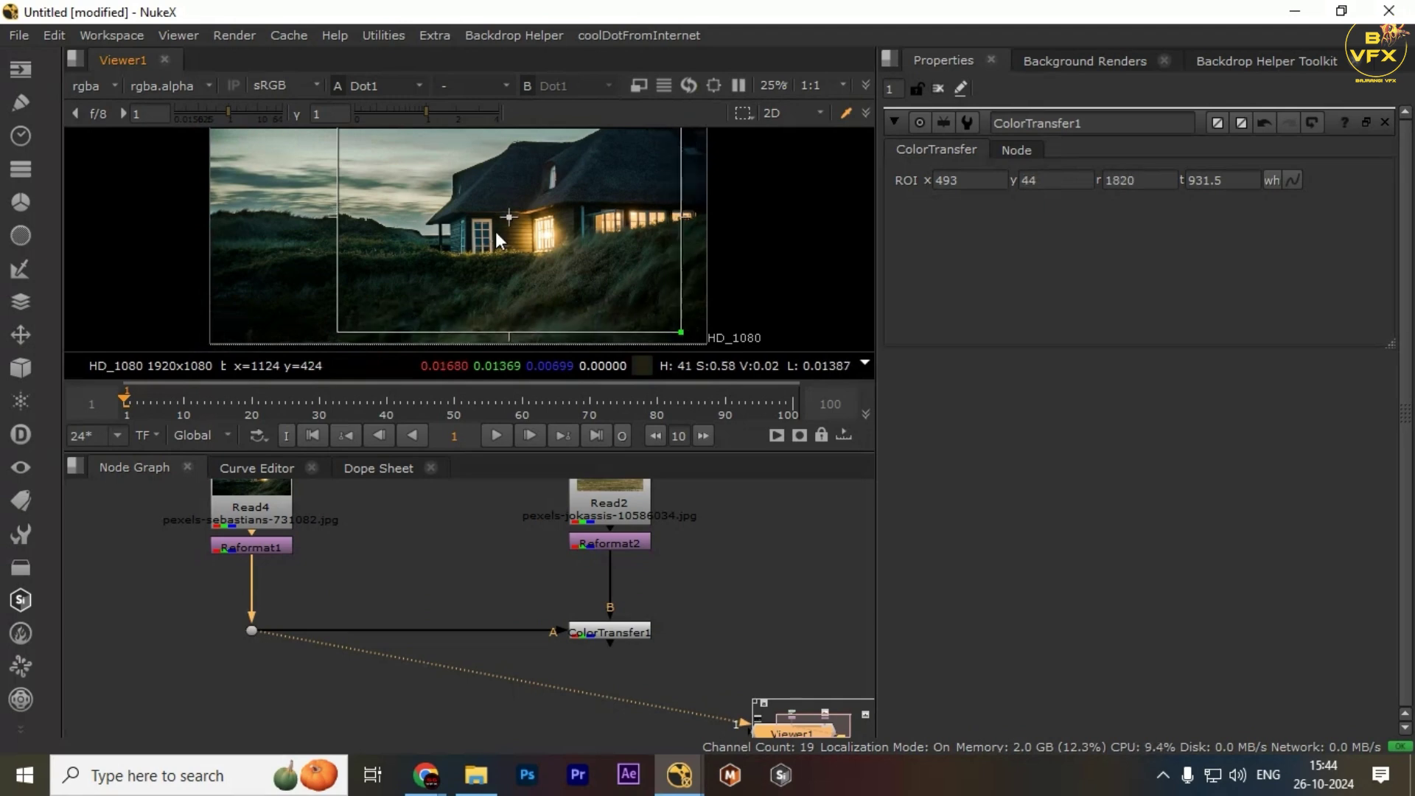
{"action": "scroll", "coordinate": [328, 183], "scroll_direction": "down", "scroll_amount": 2}
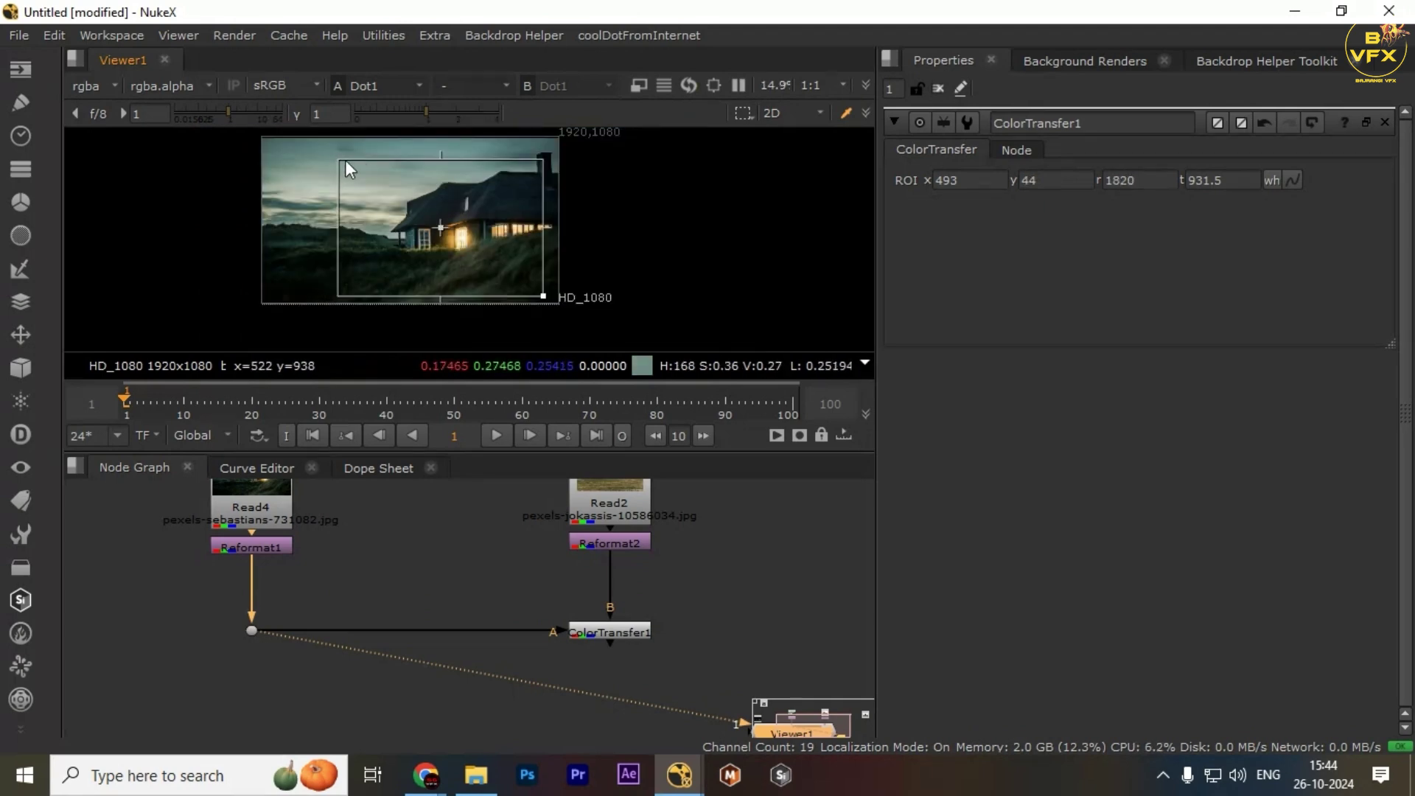
{"action": "left_click_drag", "start_coordinate": [330, 298], "coordinate": [393, 281]}
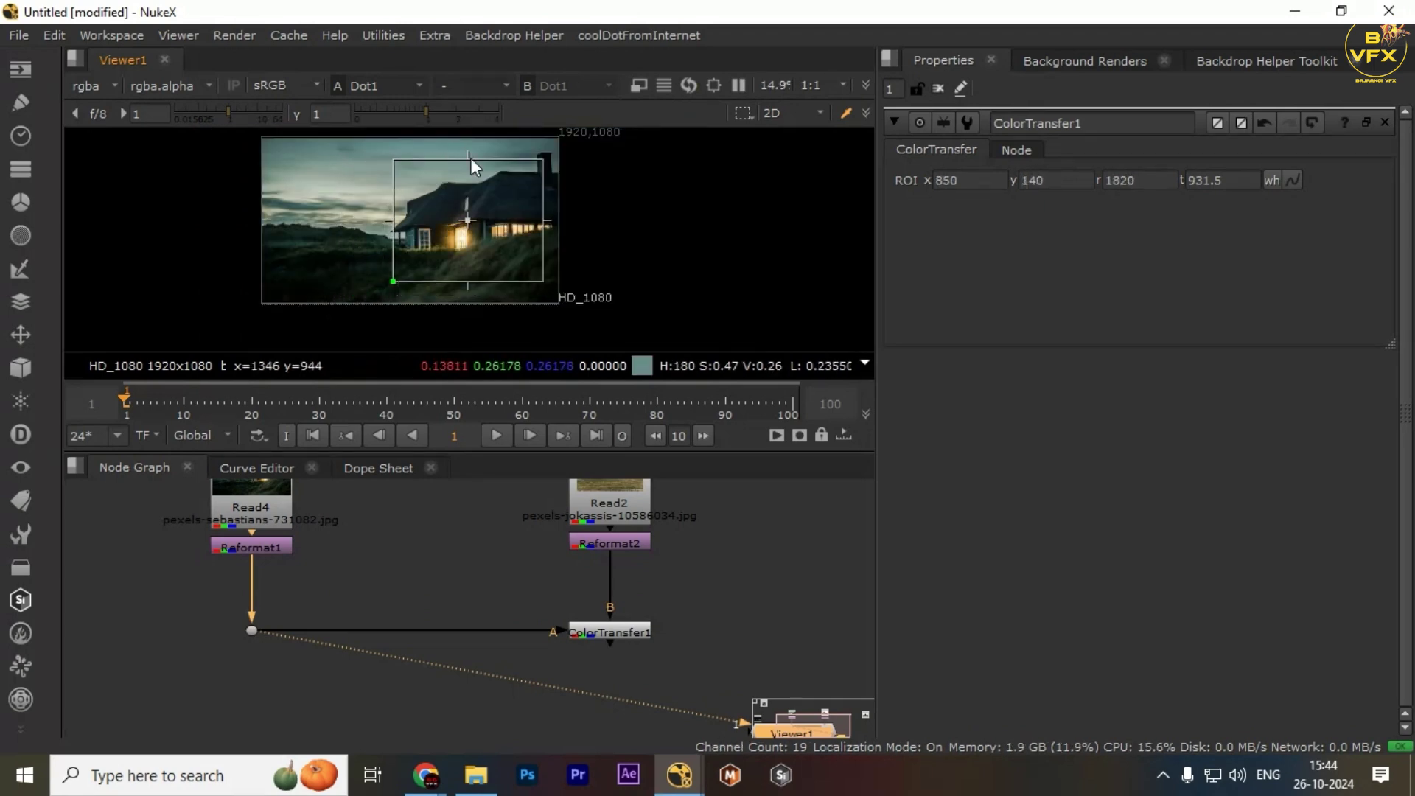
{"action": "left_click_drag", "start_coordinate": [470, 157], "coordinate": [470, 168]}
- View the ColorTransfer output with the ROI around the house
{"action": "left_click_drag", "start_coordinate": [771, 554], "coordinate": [494, 665]}
{"action": "key", "text": "1"}
{"action": "left_click", "coordinate": [442, 591]}
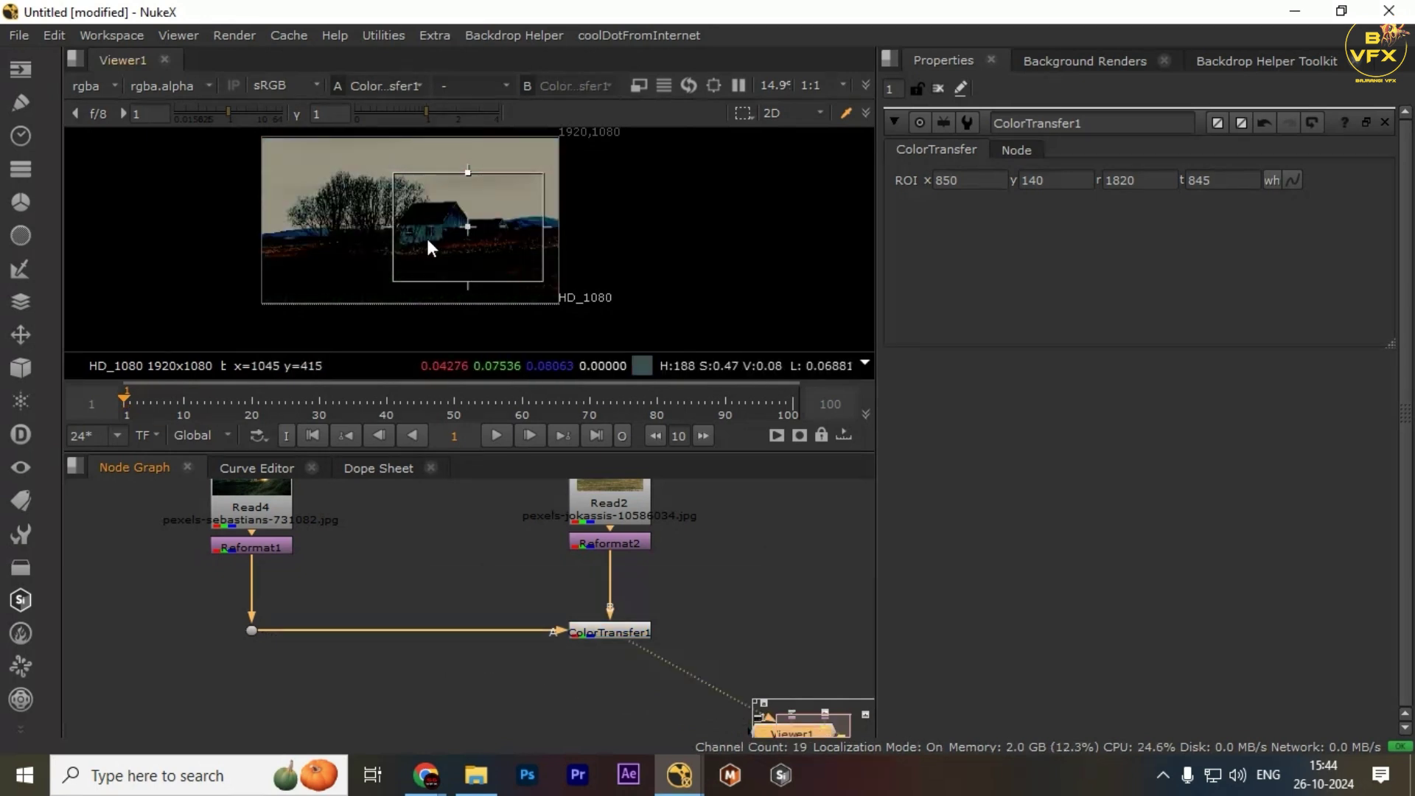
{"action": "scroll", "coordinate": [432, 236], "scroll_direction": "up", "scroll_amount": 2}
{"action": "left_click", "coordinate": [616, 632]}
{"action": "scroll", "coordinate": [370, 608], "scroll_direction": "down", "scroll_amount": 2}
{"action": "middle_click_drag", "start_coordinate": [370, 607], "coordinate": [530, 637]}
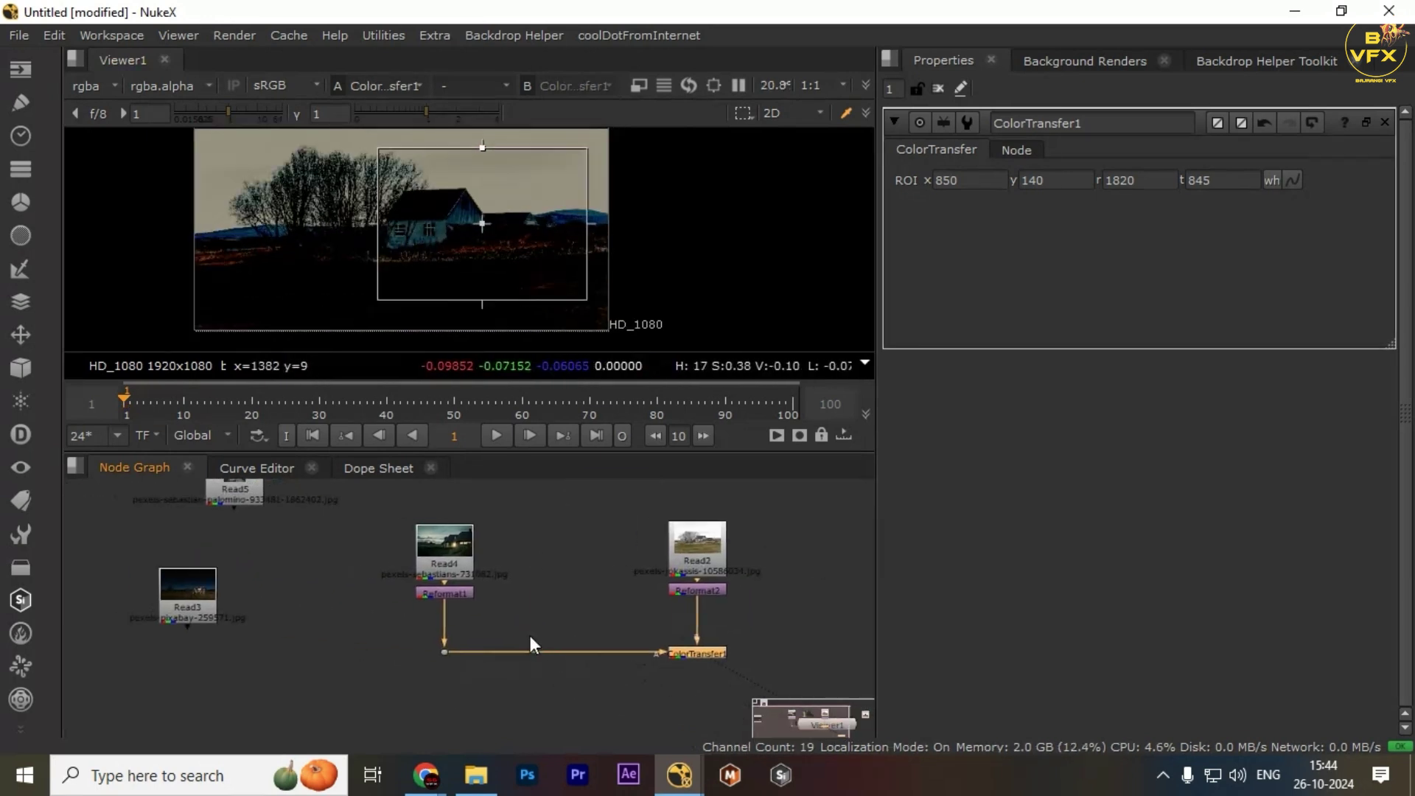
- Move Read4 away from Reformat1, connect Reformat1's input to Read3, and view the ColorTransfer output
{"action": "left_click", "coordinate": [445, 652]}
{"action": "key", "text": "1"}
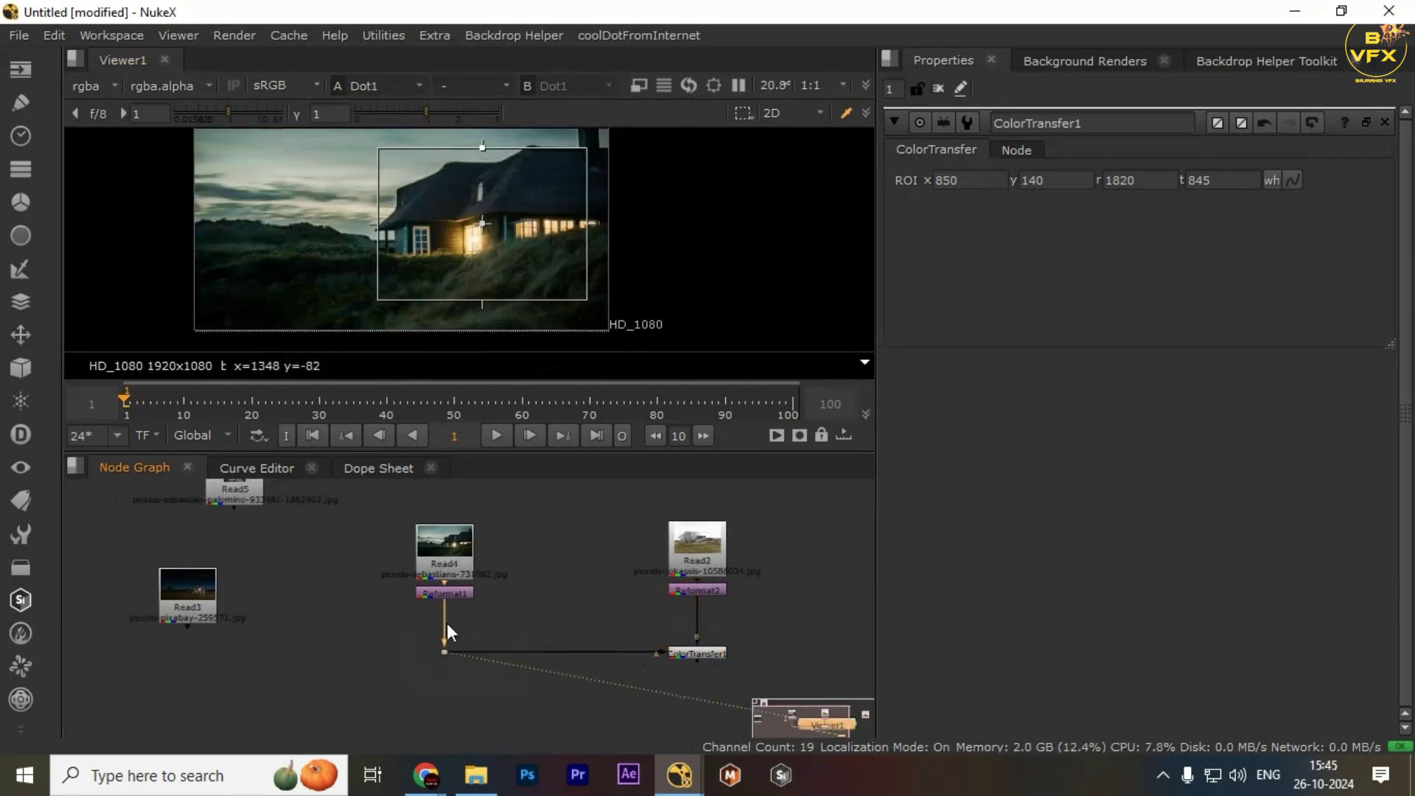
{"action": "left_click_drag", "start_coordinate": [456, 544], "coordinate": [211, 596]}
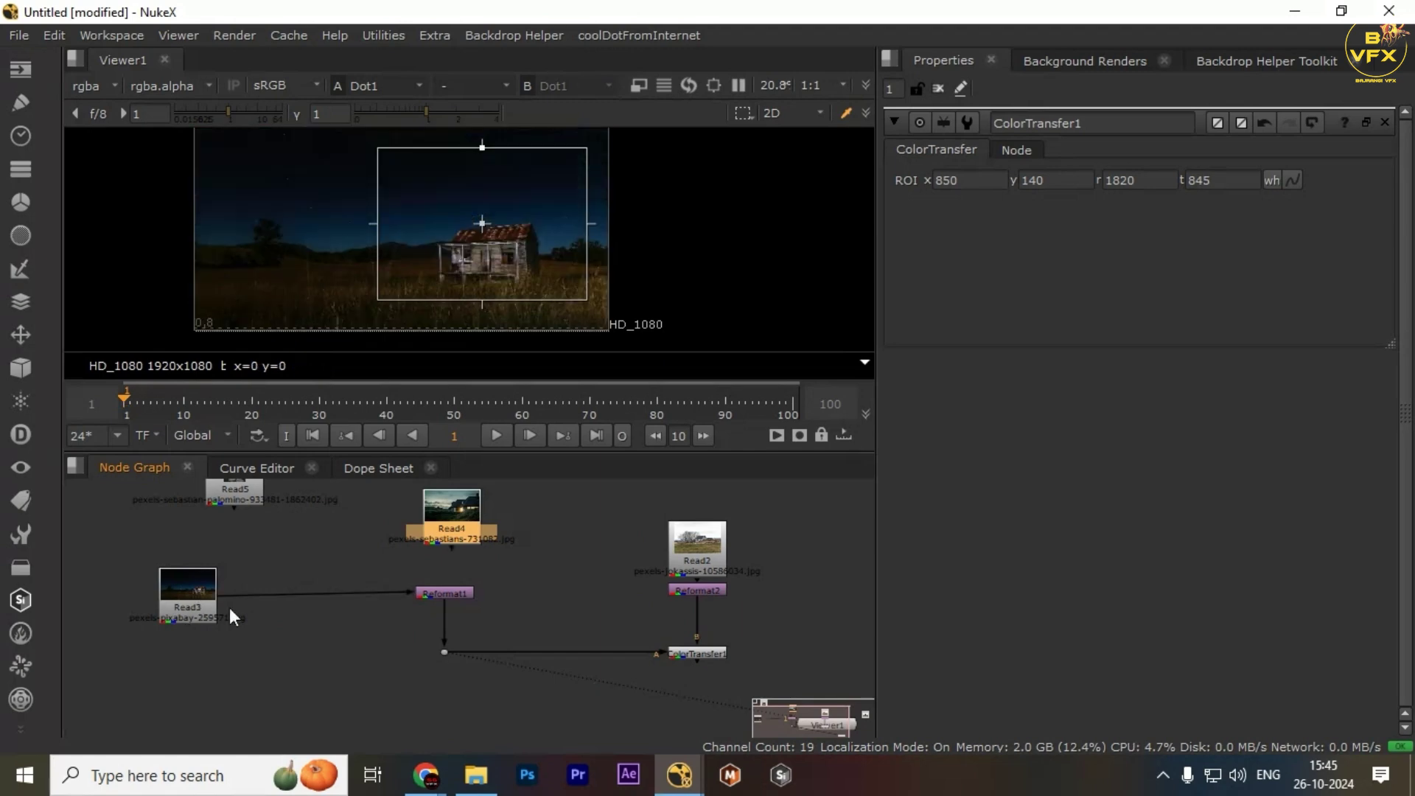
{"action": "middle_click_drag", "start_coordinate": [467, 625], "coordinate": [436, 620]}
{"action": "left_click_drag", "start_coordinate": [549, 582], "coordinate": [715, 684]}
{"action": "key", "text": "1"}
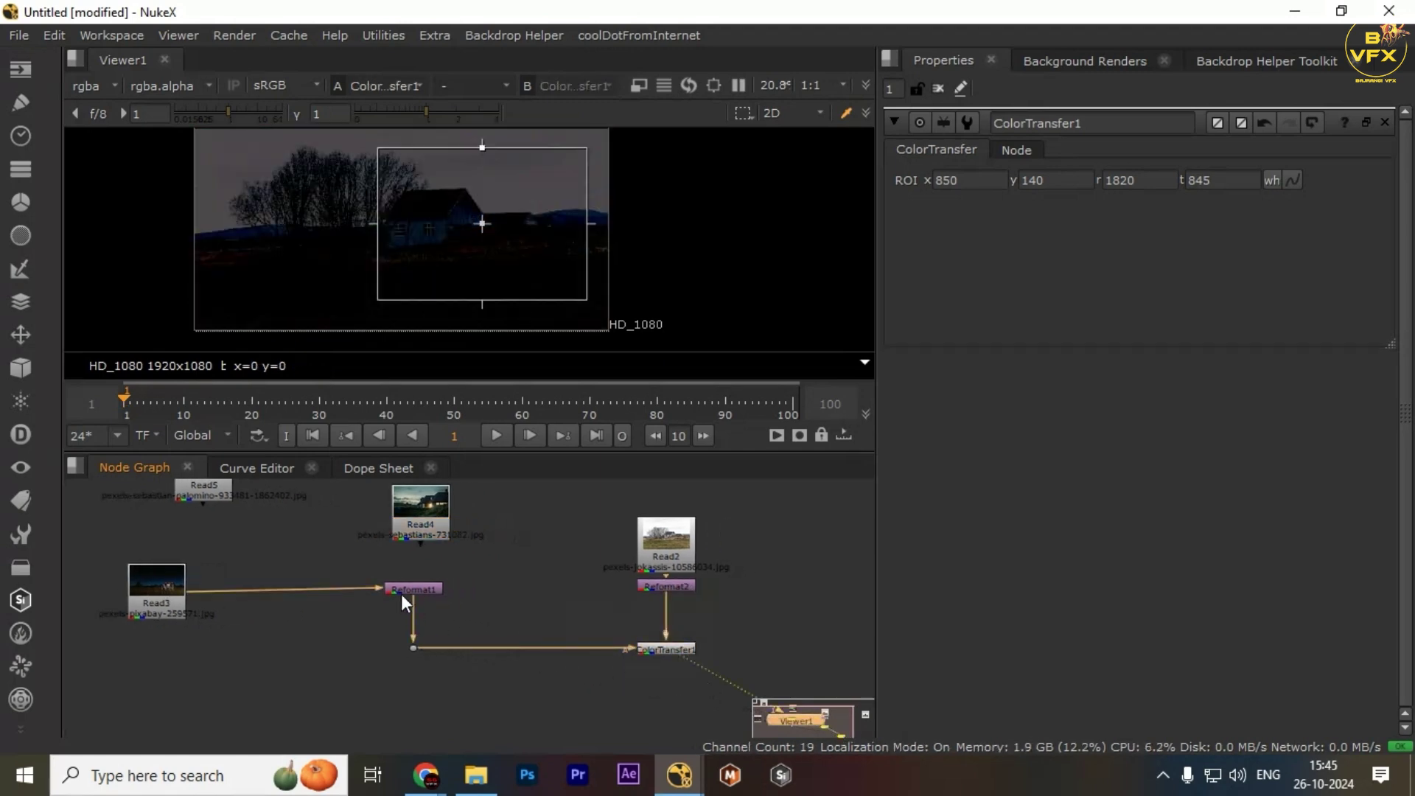
- View the reformatted Read3 image and enlarge the ROI to almost the full frame, about x 14, y 10, r 1906, t 1066
{"action": "left_click_drag", "start_coordinate": [498, 628], "coordinate": [373, 667]}
{"action": "key", "text": "1"}
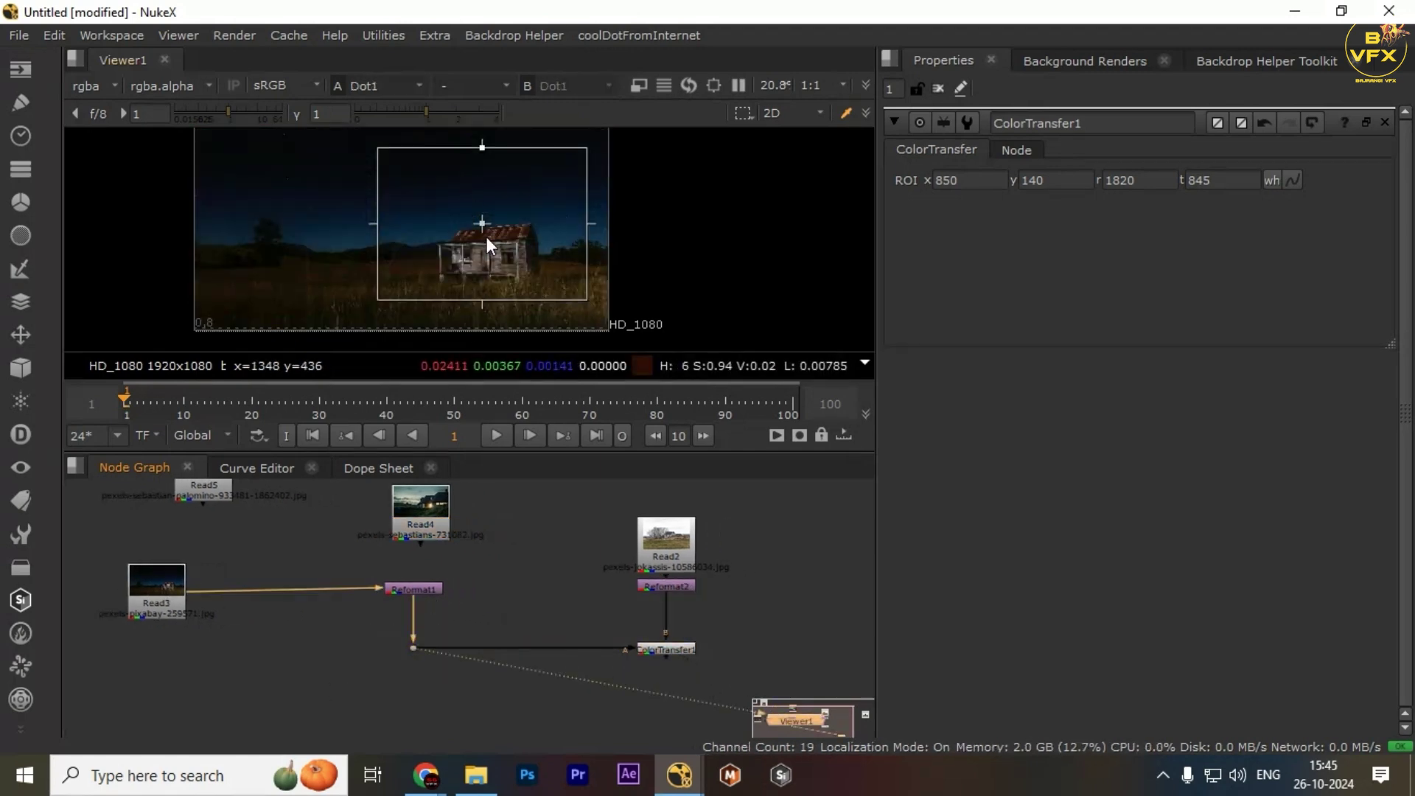
{"action": "key", "text": "space"}
{"action": "left_click_drag", "start_coordinate": [437, 373], "coordinate": [256, 325]}
{"action": "left_click_drag", "start_coordinate": [448, 525], "coordinate": [449, 553]}
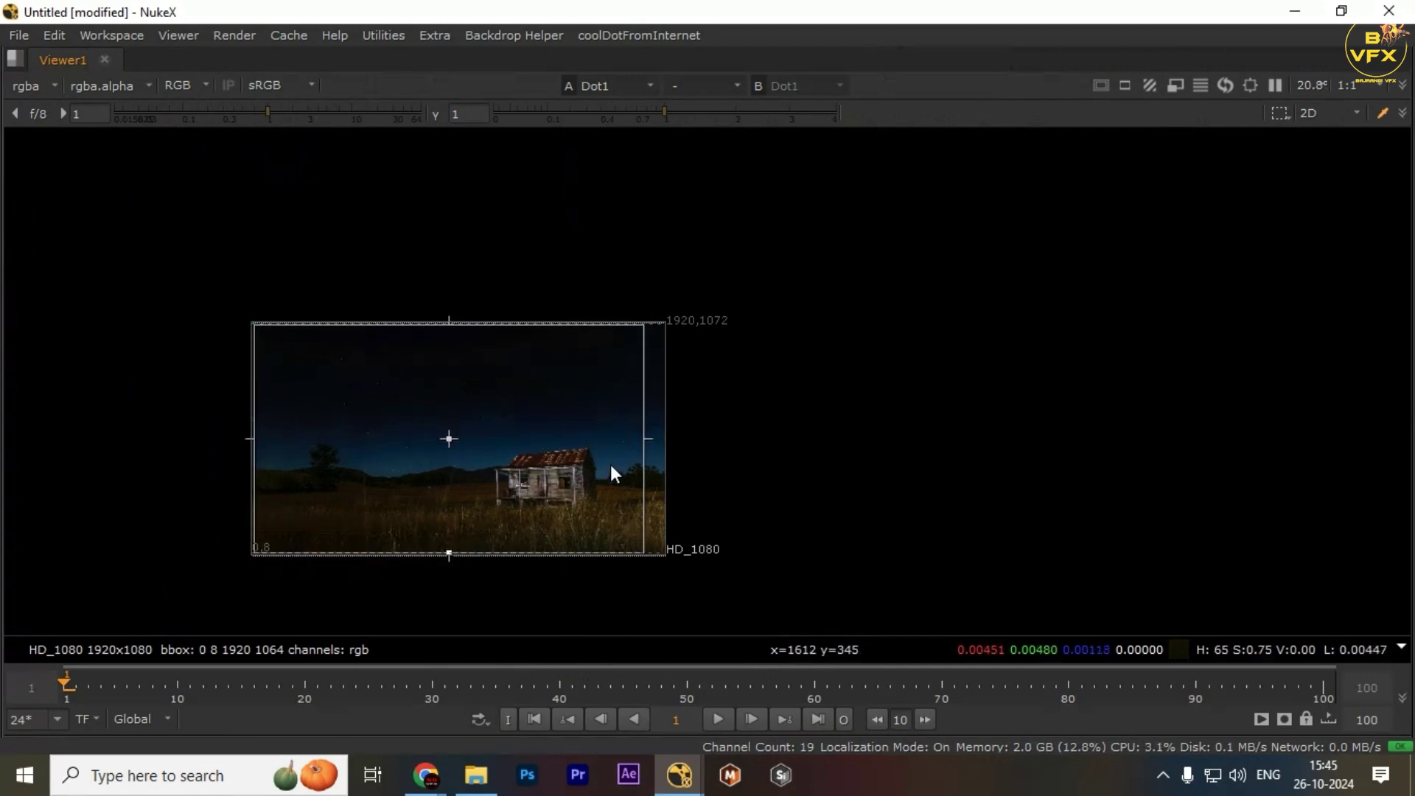
{"action": "left_click_drag", "start_coordinate": [646, 458], "coordinate": [665, 443]}
{"action": "key", "text": "space"}
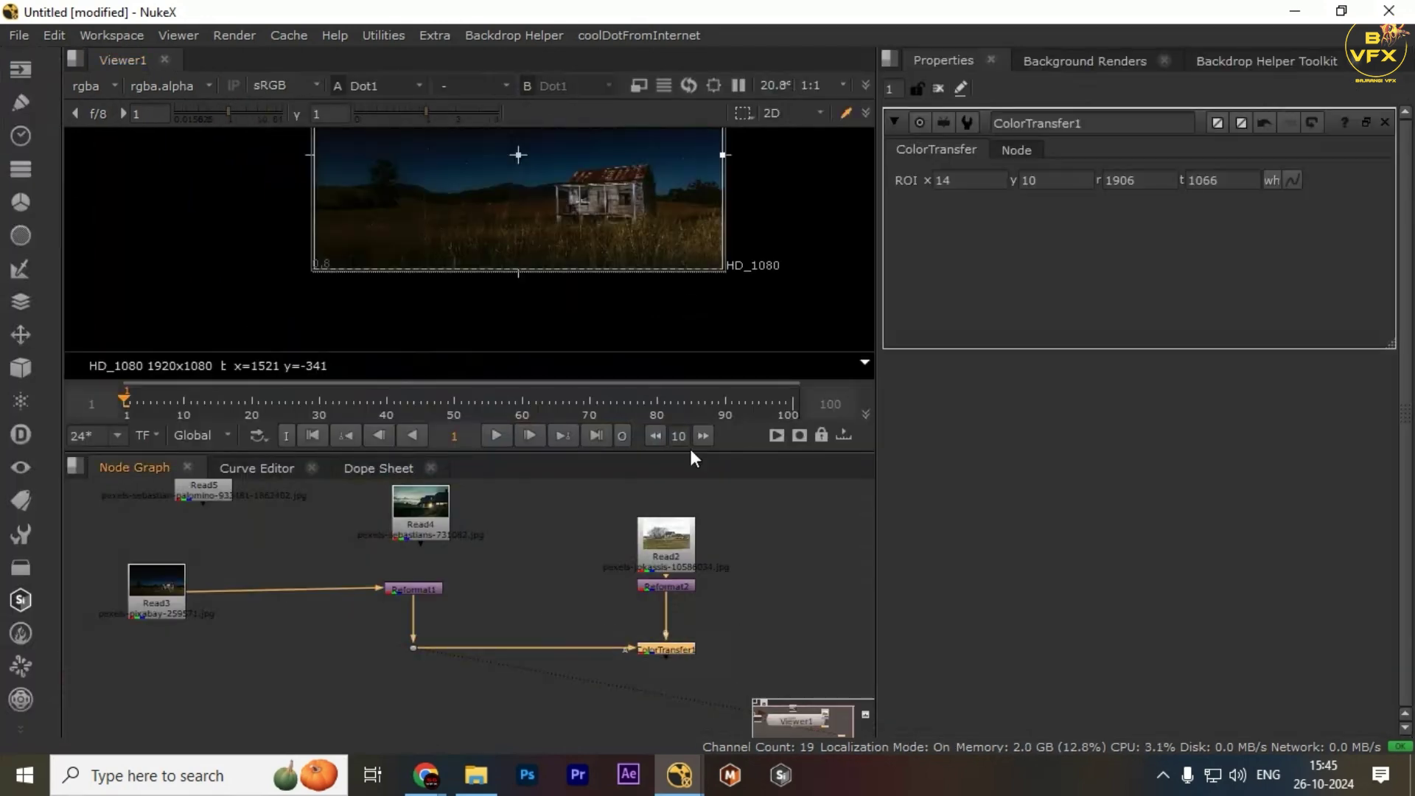
- View the ColorTransfer output at full window size with the whole frame fitted
{"action": "key", "text": "1"}
{"action": "key", "text": "space"}
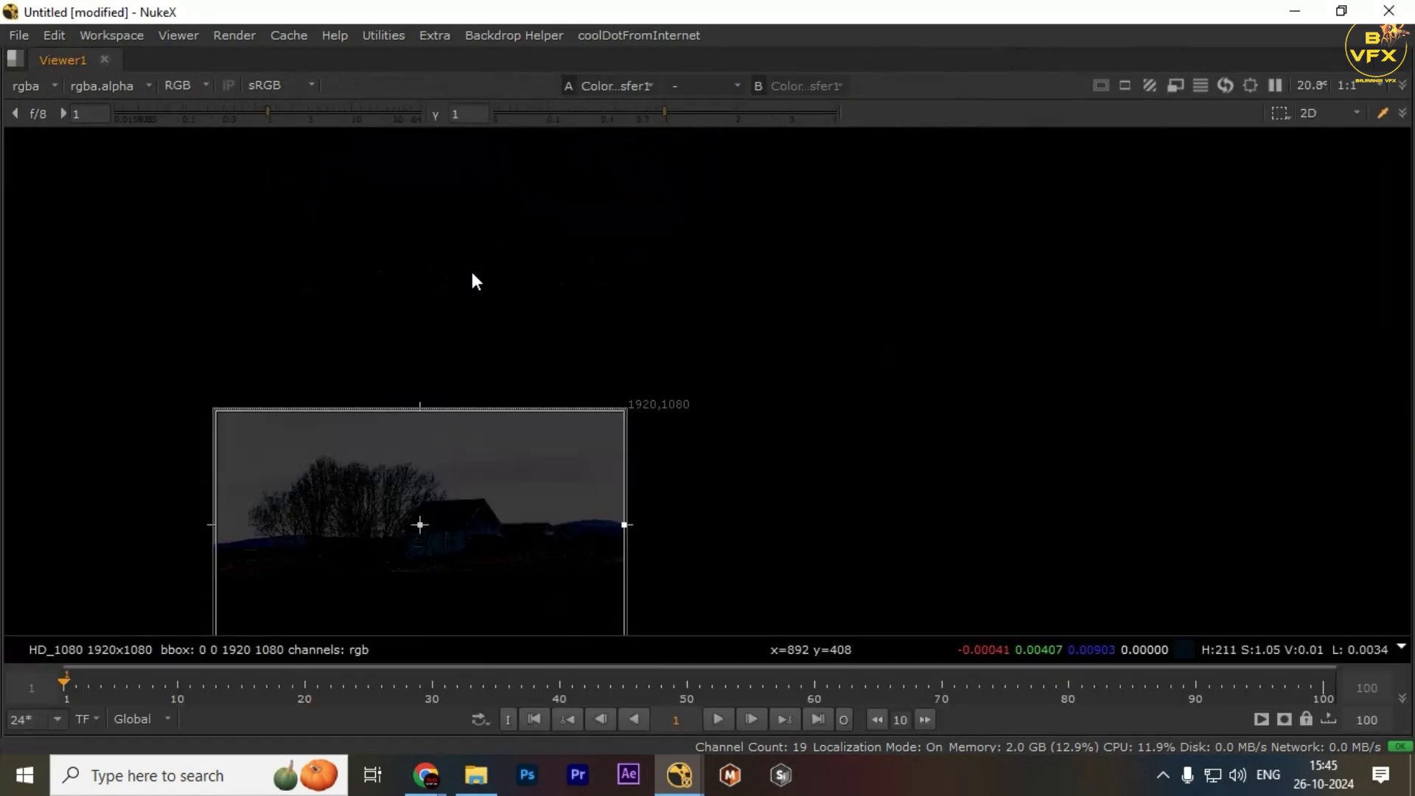
{"action": "key", "text": "f"}
{"action": "key", "text": "space"}
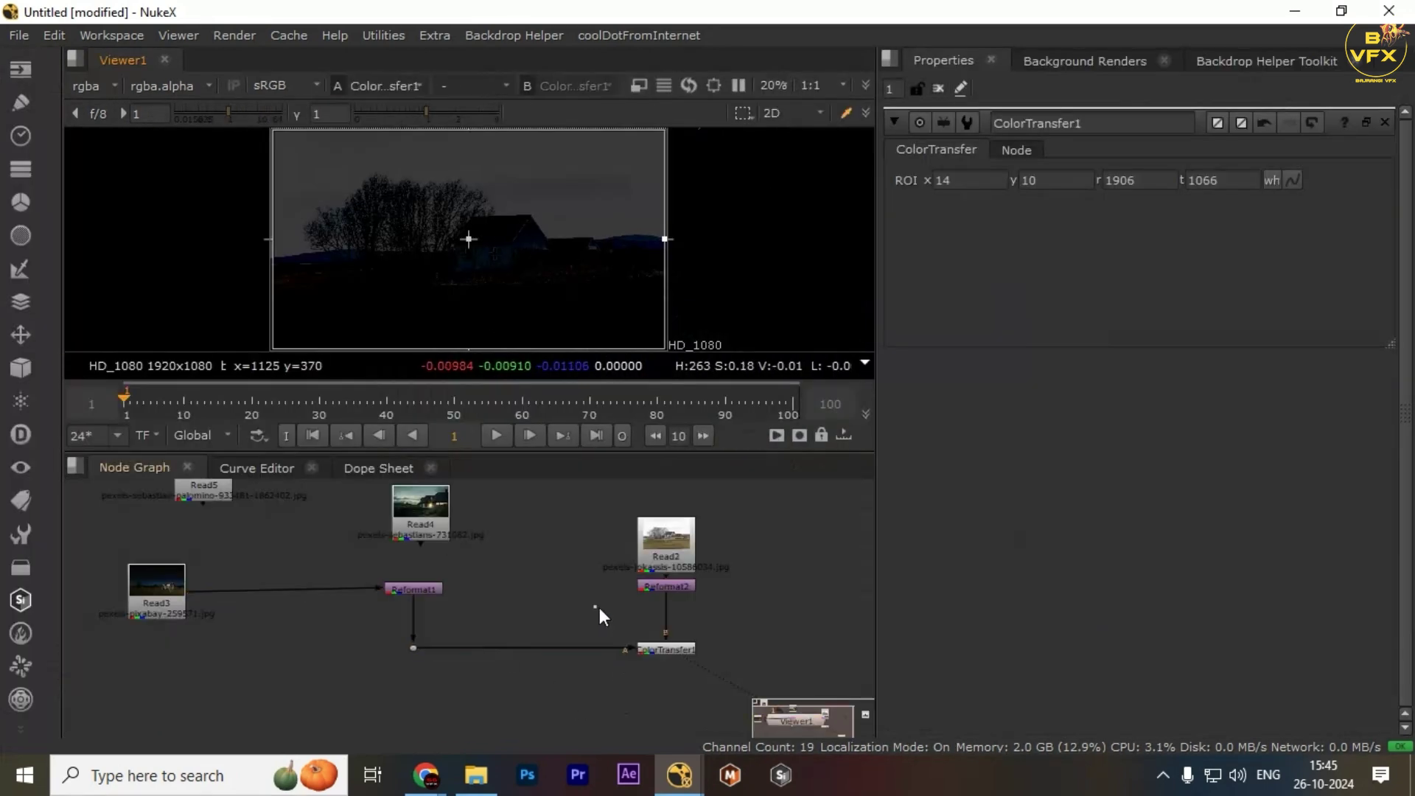
{"action": "left_click_drag", "start_coordinate": [595, 607], "coordinate": [700, 678]}
{"action": "middle_click_drag", "start_coordinate": [705, 652], "coordinate": [638, 614]}
{"action": "key", "text": "g"}
{"action": "key", "text": "Delete"}
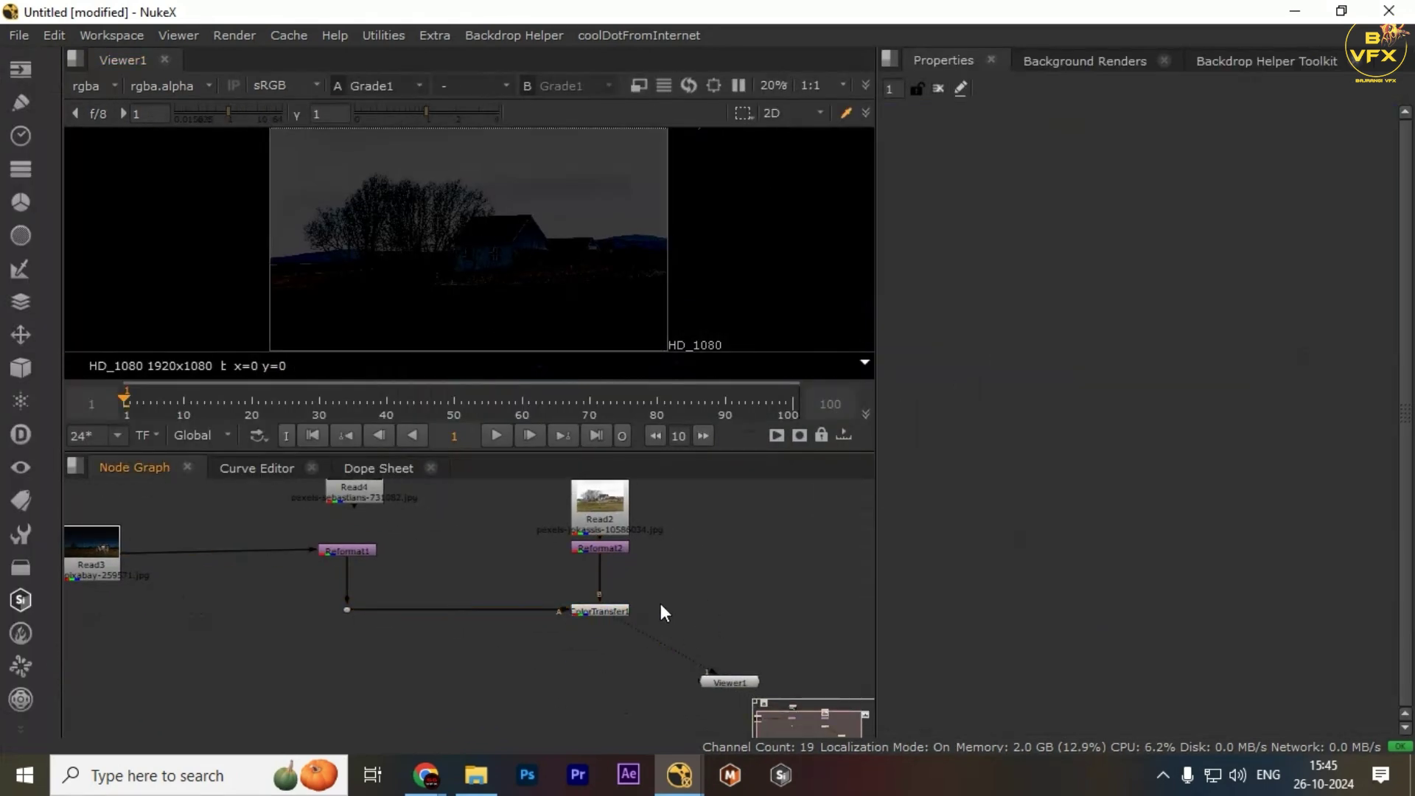
- Move Read4 out of the way and place Read3 directly above Reformat1
{"action": "middle_click_drag", "start_coordinate": [297, 611], "coordinate": [399, 643]}
{"action": "scroll", "coordinate": [232, 612], "scroll_direction": "down", "scroll_amount": 3}
{"action": "middle_click_drag", "start_coordinate": [211, 607], "coordinate": [255, 643]}
{"action": "left_click_drag", "start_coordinate": [432, 587], "coordinate": [184, 530]}
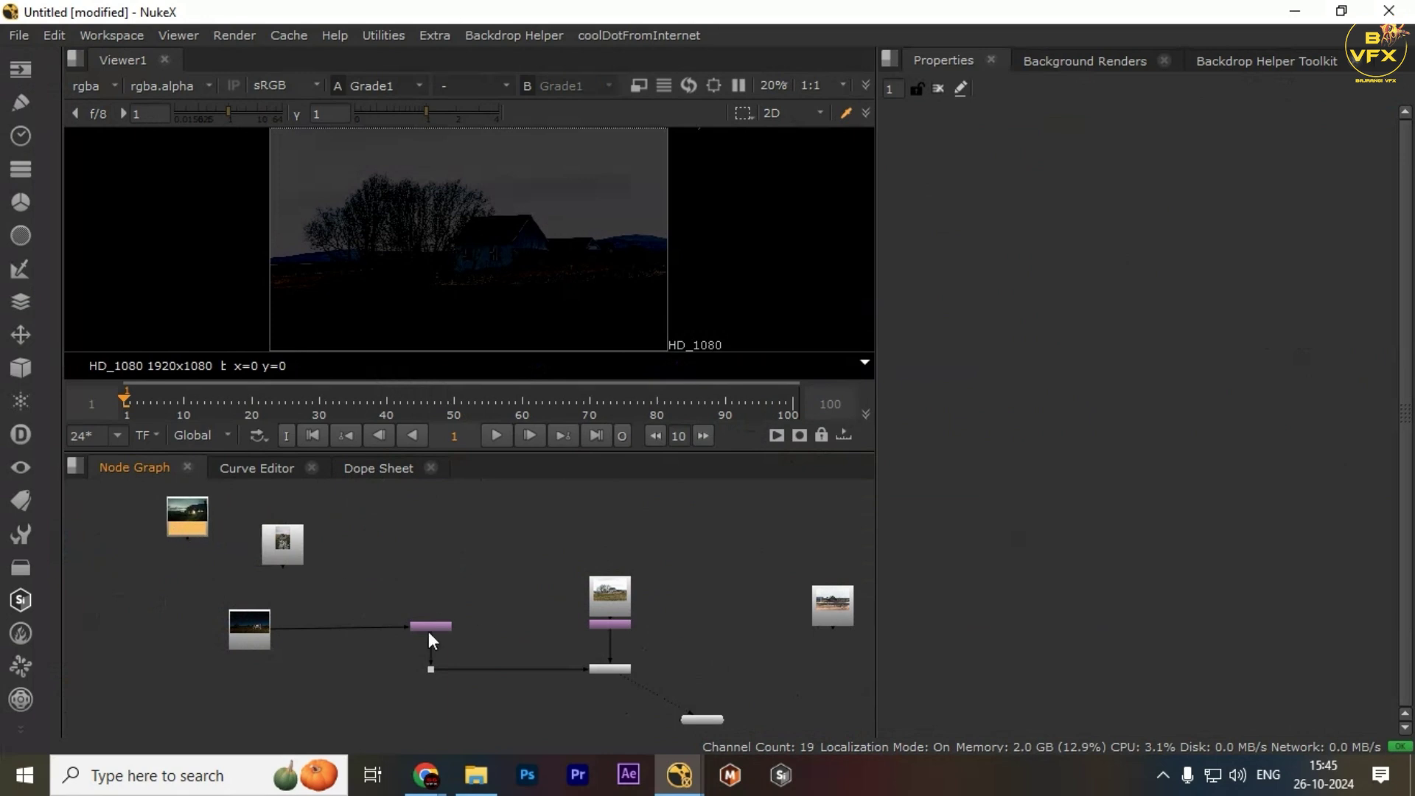
{"action": "left_click_drag", "start_coordinate": [269, 641], "coordinate": [441, 555]}
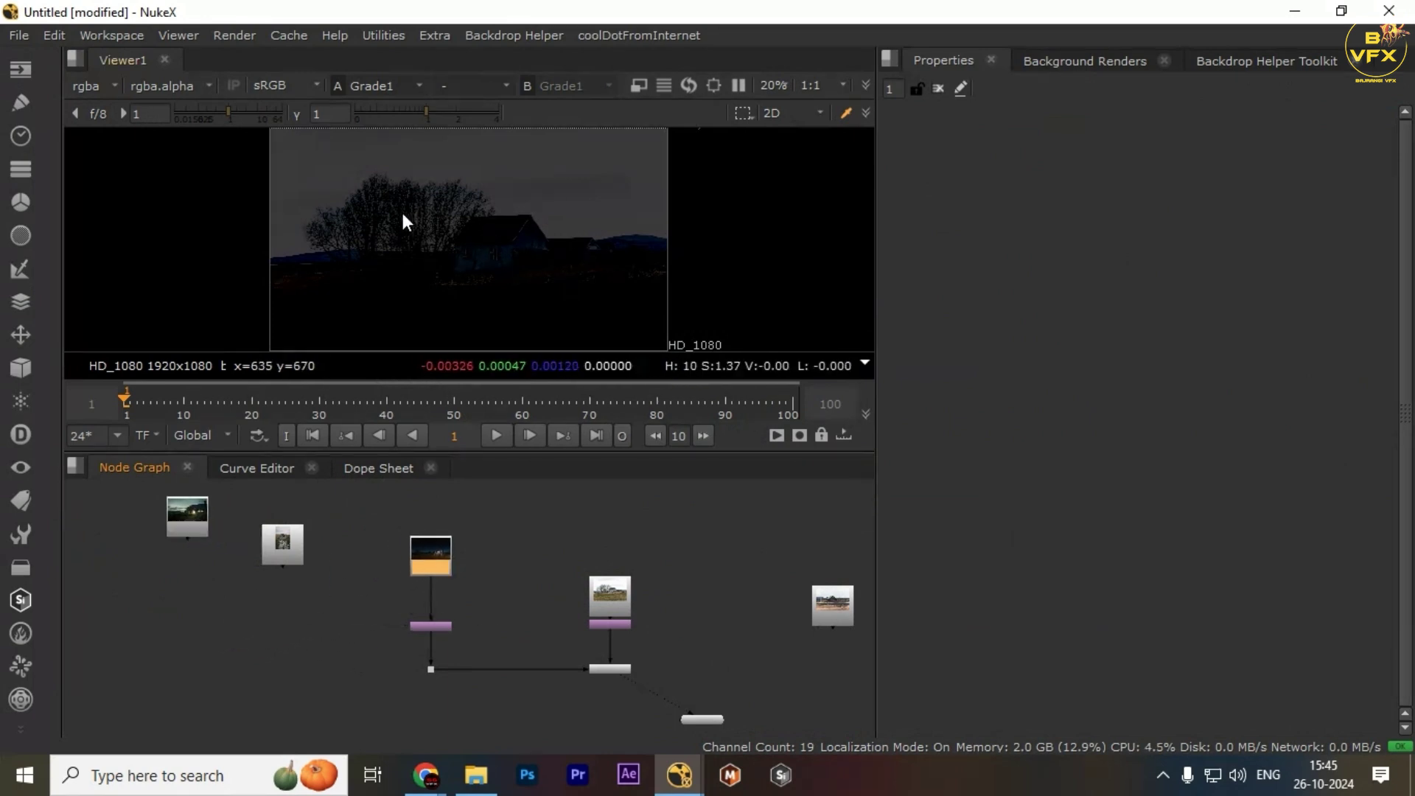
- Examine the ColorTransfer result, then view the reformatted Read3 reference at the dot
{"action": "scroll", "coordinate": [644, 667], "scroll_direction": "up", "scroll_amount": 2}
{"action": "left_click", "coordinate": [617, 668]}
{"action": "scroll", "coordinate": [678, 607], "scroll_direction": "up", "scroll_amount": 3}
{"action": "left_click_drag", "start_coordinate": [656, 503], "coordinate": [386, 655]}
{"action": "middle_click_drag", "start_coordinate": [339, 661], "coordinate": [388, 604]}
{"action": "left_click_drag", "start_coordinate": [376, 596], "coordinate": [105, 732]}
{"action": "key", "text": "1"}
{"action": "middle_click_drag", "start_coordinate": [144, 678], "coordinate": [339, 649]}
{"action": "middle_click_drag", "start_coordinate": [488, 649], "coordinate": [468, 672]}
{"action": "scroll", "coordinate": [346, 674], "scroll_direction": "down", "scroll_amount": 3}
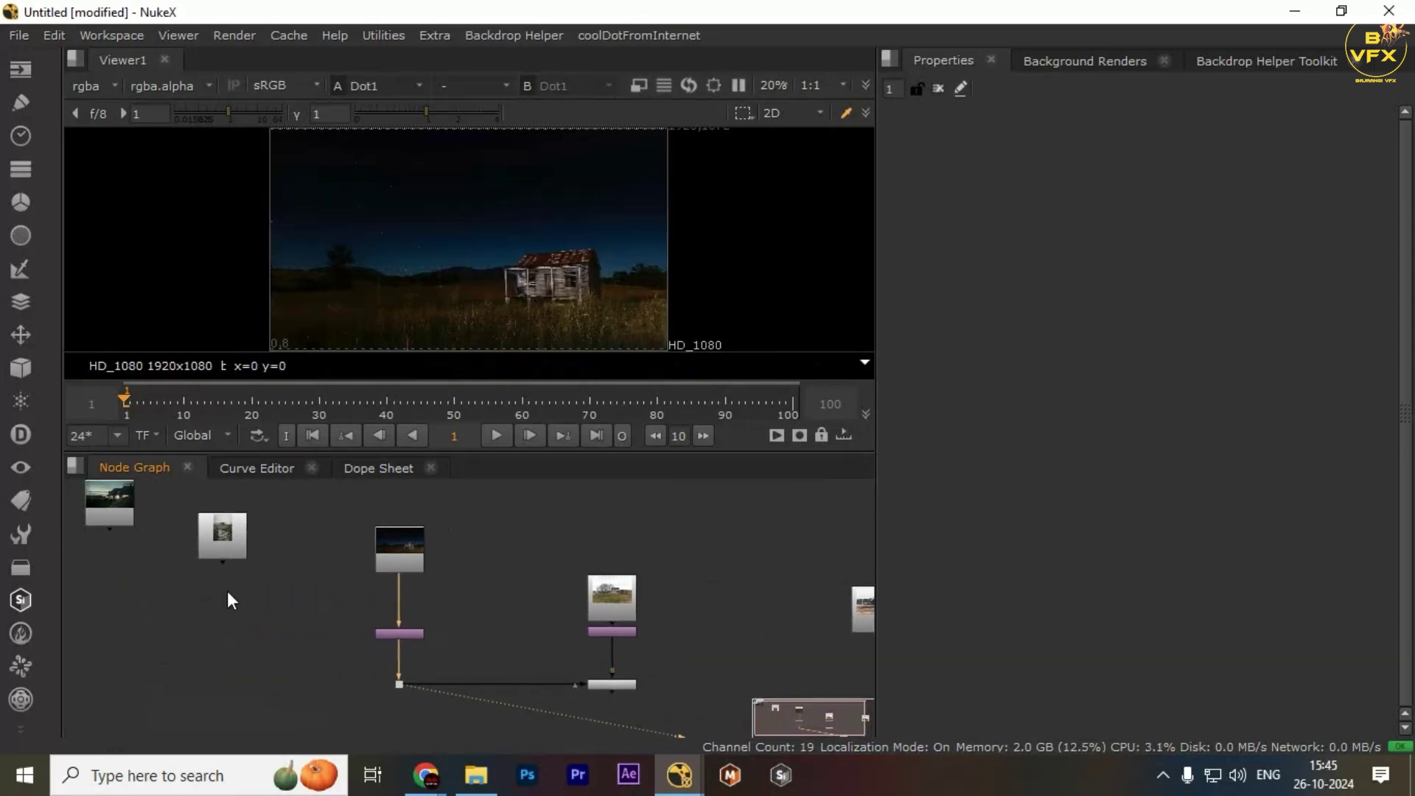
- Move Read5 between Read3 and Read2 and view its image
{"action": "scroll", "coordinate": [164, 531], "scroll_direction": "down", "scroll_amount": 1}
{"action": "left_click_drag", "start_coordinate": [213, 545], "coordinate": [436, 593]}
{"action": "scroll", "coordinate": [442, 604], "scroll_direction": "up", "scroll_amount": 2}
{"action": "key", "text": "1"}
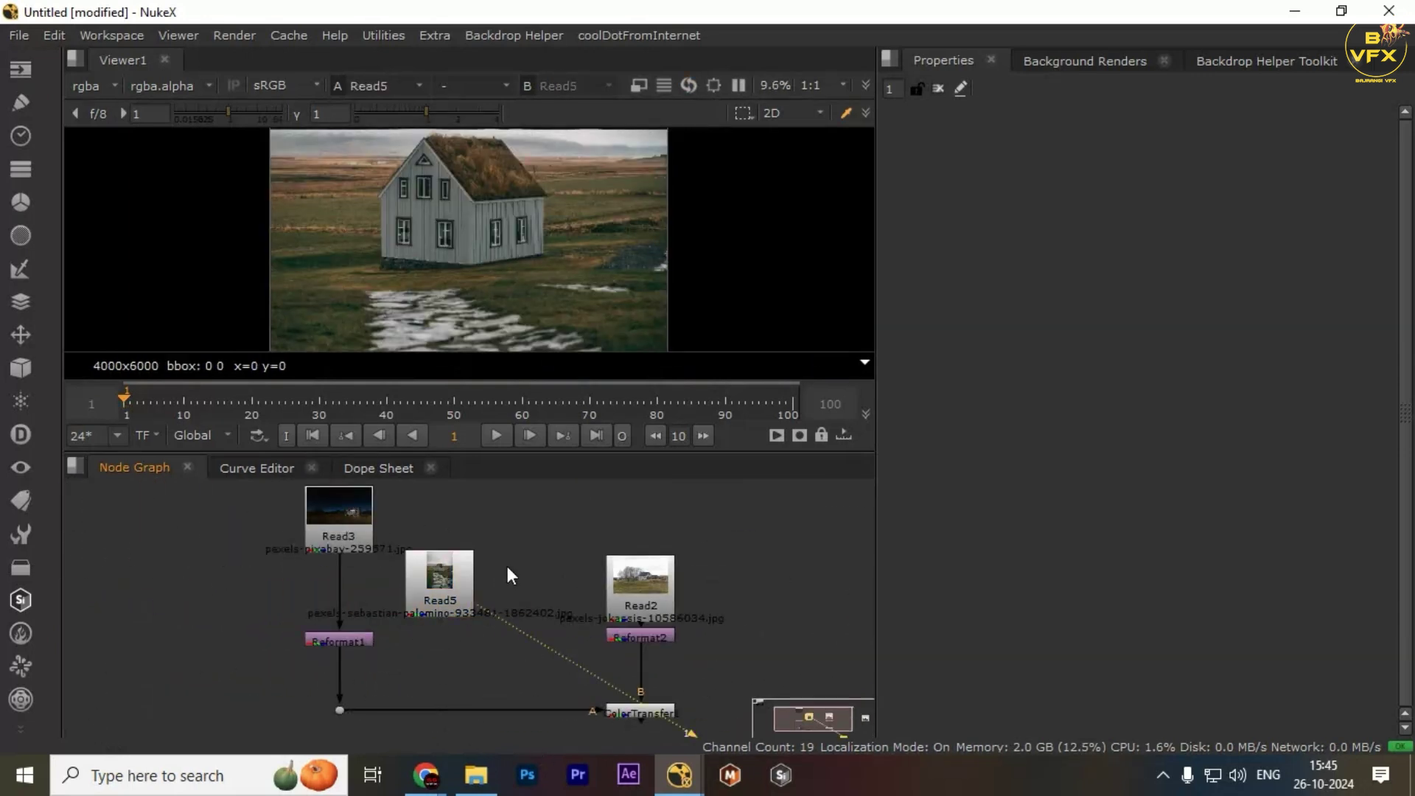
{"action": "scroll", "coordinate": [302, 516], "scroll_direction": "down", "scroll_amount": 1}
{"action": "scroll", "coordinate": [772, 585], "scroll_direction": "down", "scroll_amount": 2}
{"action": "middle_click_drag", "start_coordinate": [855, 583], "coordinate": [756, 579]}
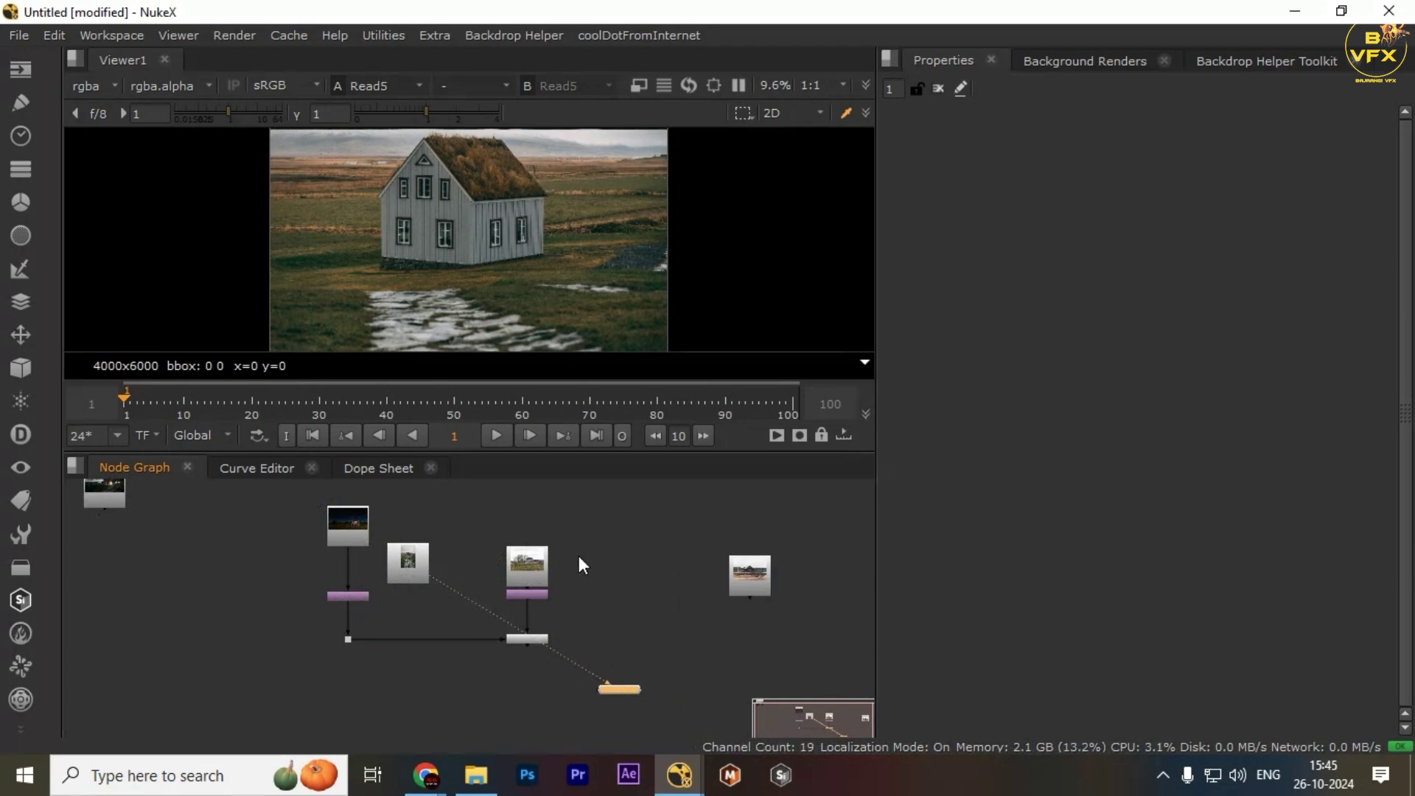
- View the Read4 image
{"action": "middle_click_drag", "start_coordinate": [364, 586], "coordinate": [576, 627]}
{"action": "left_click_drag", "start_coordinate": [308, 532], "coordinate": [349, 590]}
{"action": "key", "text": "1"}
{"action": "left_click", "coordinate": [442, 600]}
{"action": "middle_click_drag", "start_coordinate": [683, 615], "coordinate": [560, 563]}
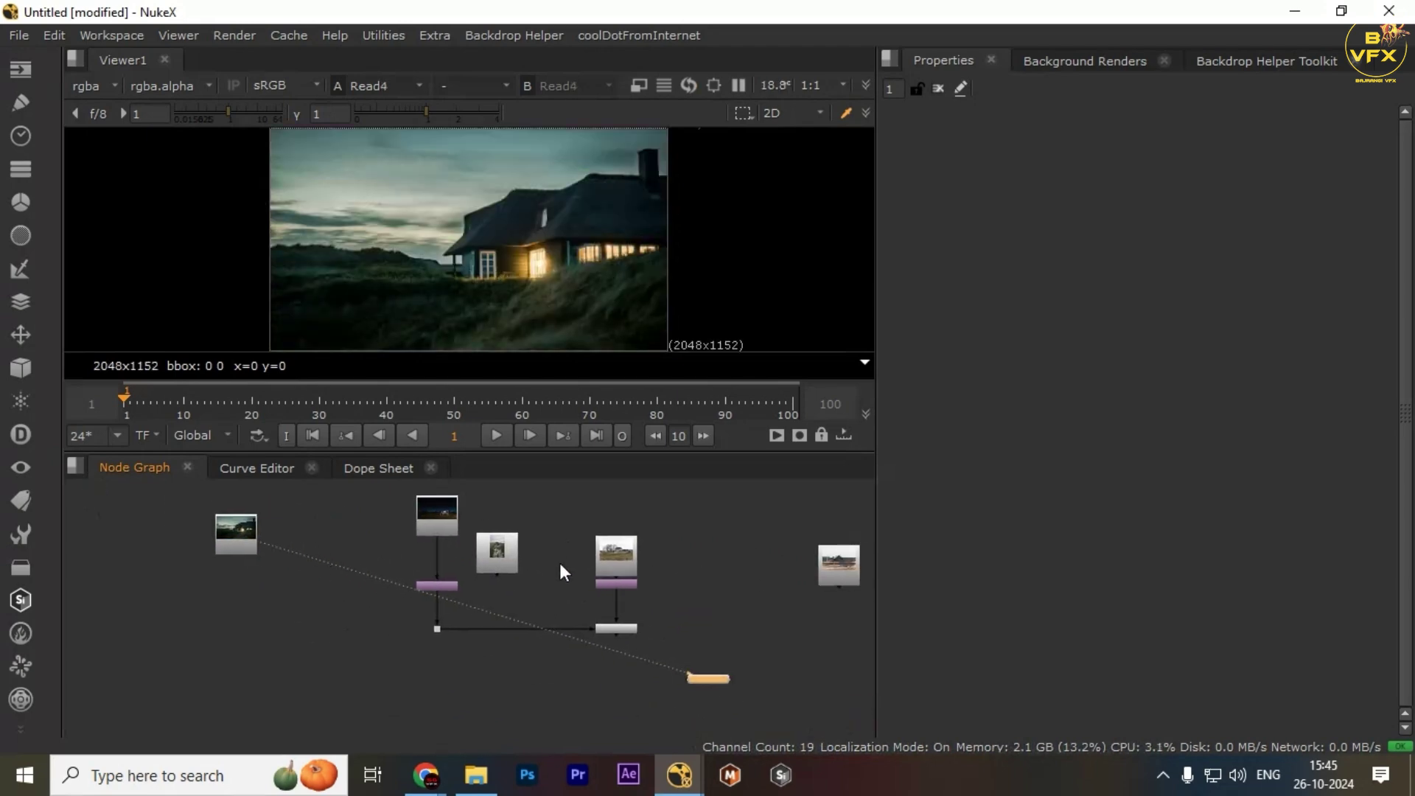
- Move Read2 off Reformat2, connect Reformat2's input to Read5 placed directly above it, and view the reformatted image
{"action": "left_click_drag", "start_coordinate": [609, 599], "coordinate": [514, 566]}
{"action": "left_click_drag", "start_coordinate": [617, 583], "coordinate": [617, 593]}
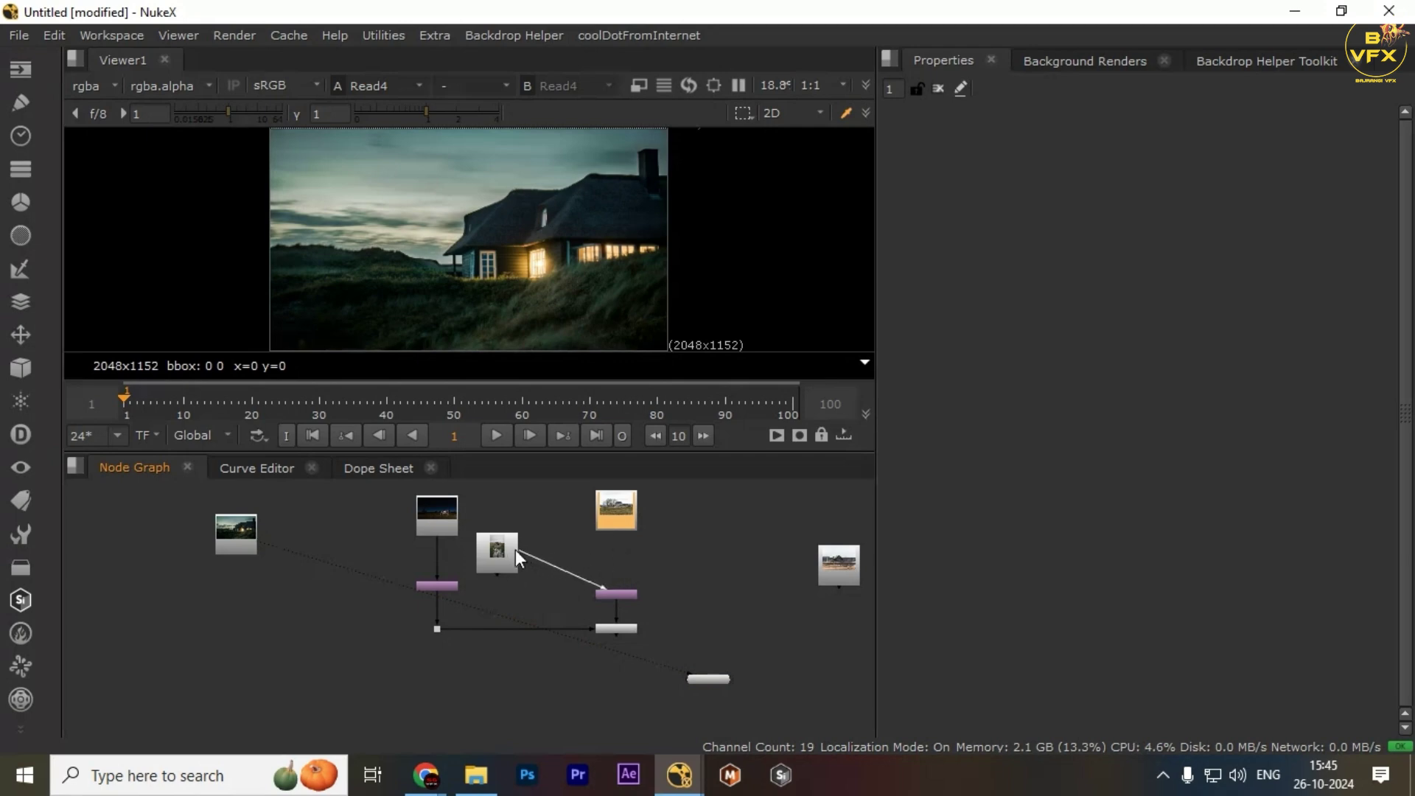
{"action": "left_click_drag", "start_coordinate": [515, 549], "coordinate": [622, 559]}
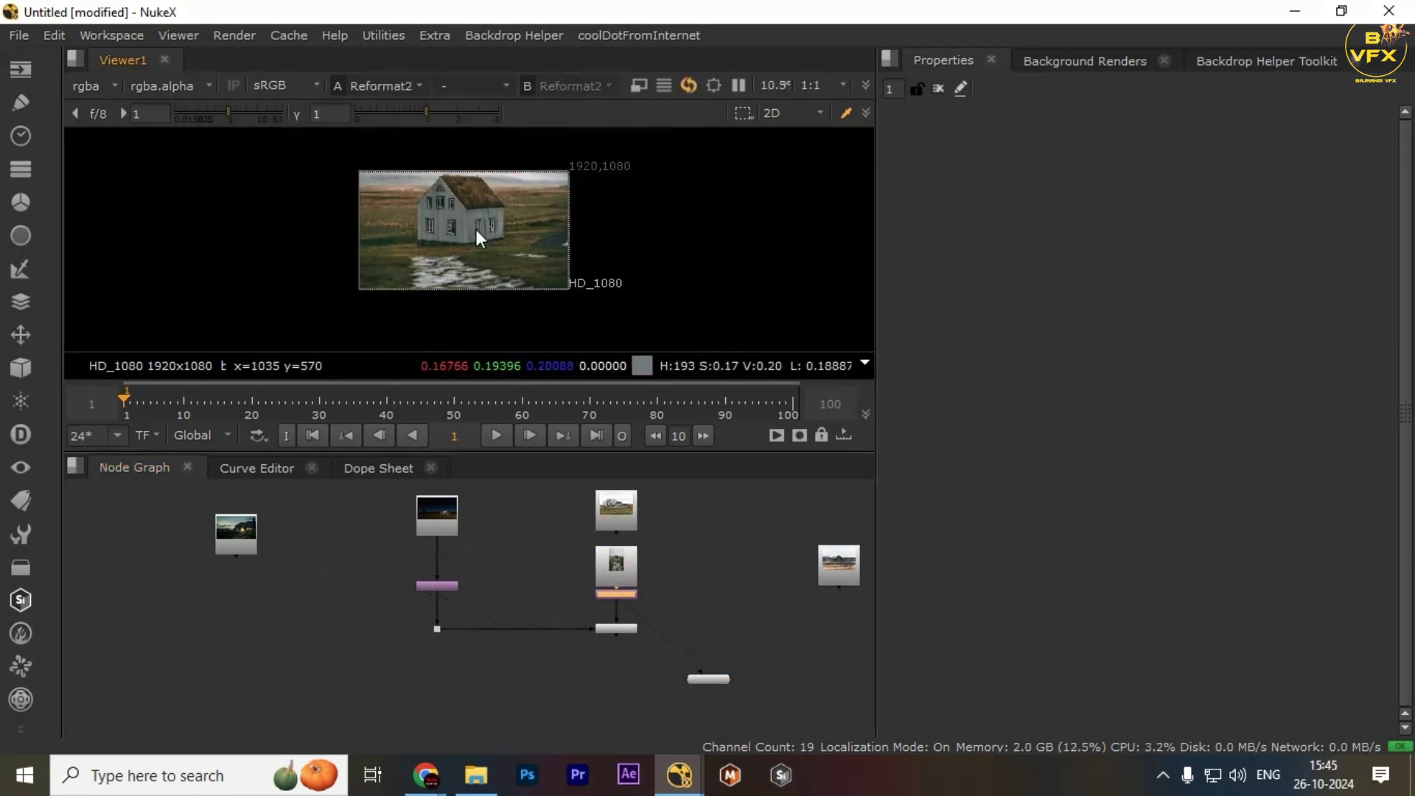
{"action": "scroll", "coordinate": [444, 236], "scroll_direction": "up", "scroll_amount": 2}
{"action": "scroll", "coordinate": [617, 619], "scroll_direction": "up", "scroll_amount": 2}
- Compare the ColorTransfer output for Read5 with the reformatted Read3 reference at the dot
{"action": "left_click", "coordinate": [617, 638]}
{"action": "scroll", "coordinate": [430, 626], "scroll_direction": "down", "scroll_amount": 2}
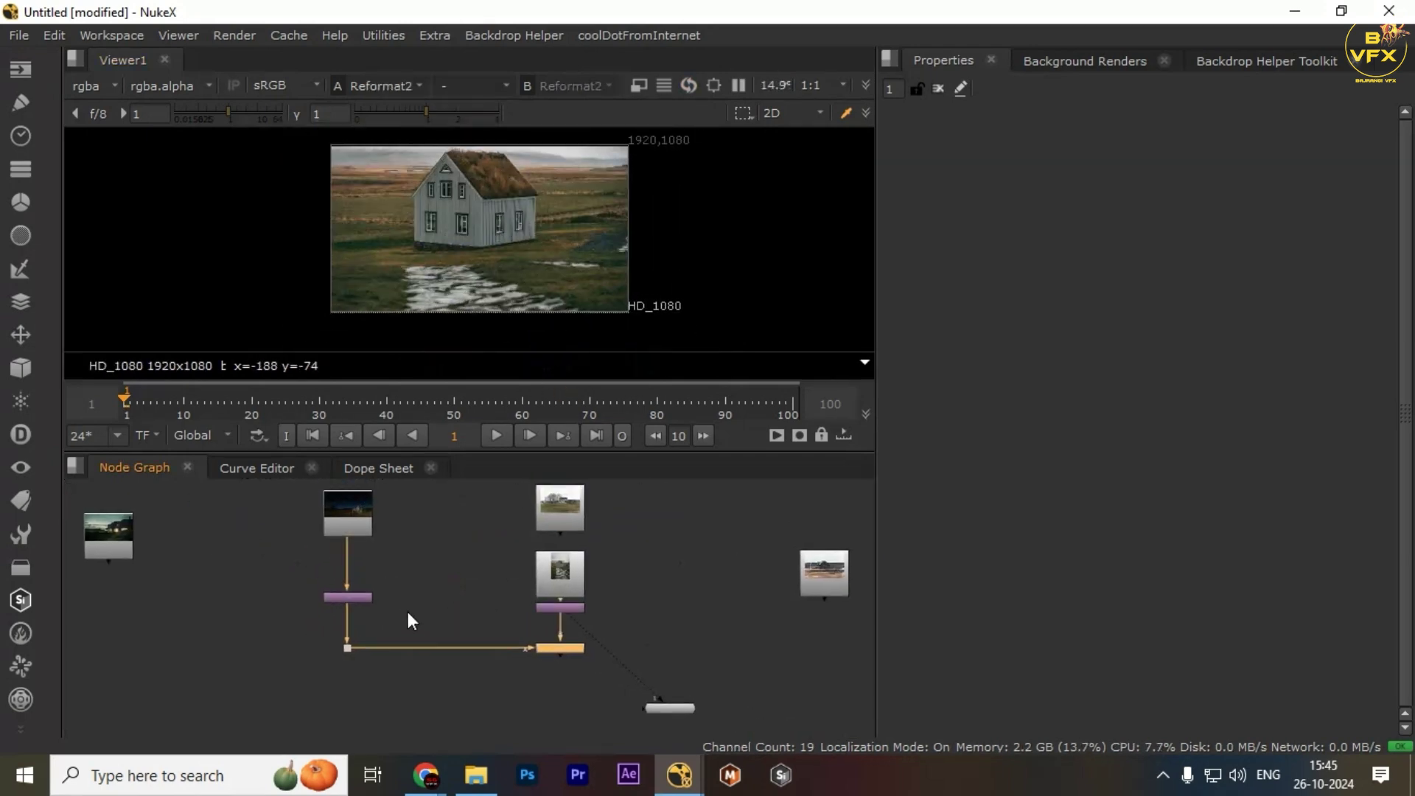
{"action": "key", "text": "1"}
{"action": "scroll", "coordinate": [334, 615], "scroll_direction": "up", "scroll_amount": 3}
{"action": "left_click_drag", "start_coordinate": [453, 636], "coordinate": [253, 757]}
{"action": "key", "text": "1"}
{"action": "scroll", "coordinate": [301, 623], "scroll_direction": "down", "scroll_amount": 1}
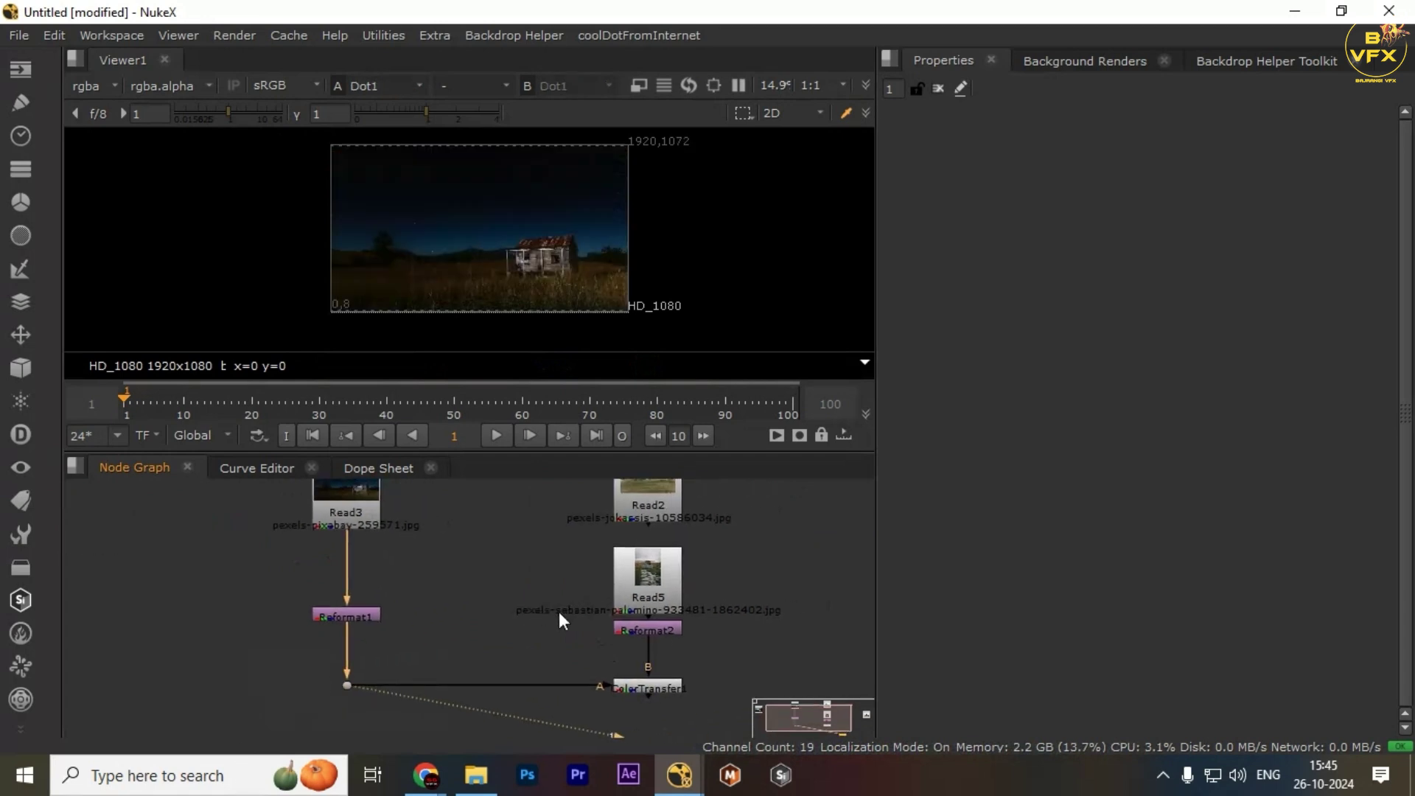
- Open ColorTransfer1's properties and replace Read3 with Read4 as the input of Reformat1
{"action": "double_click", "coordinate": [616, 683]}
{"action": "scroll", "coordinate": [360, 653], "scroll_direction": "down", "scroll_amount": 3}
{"action": "middle_click_drag", "start_coordinate": [360, 653], "coordinate": [452, 662]}
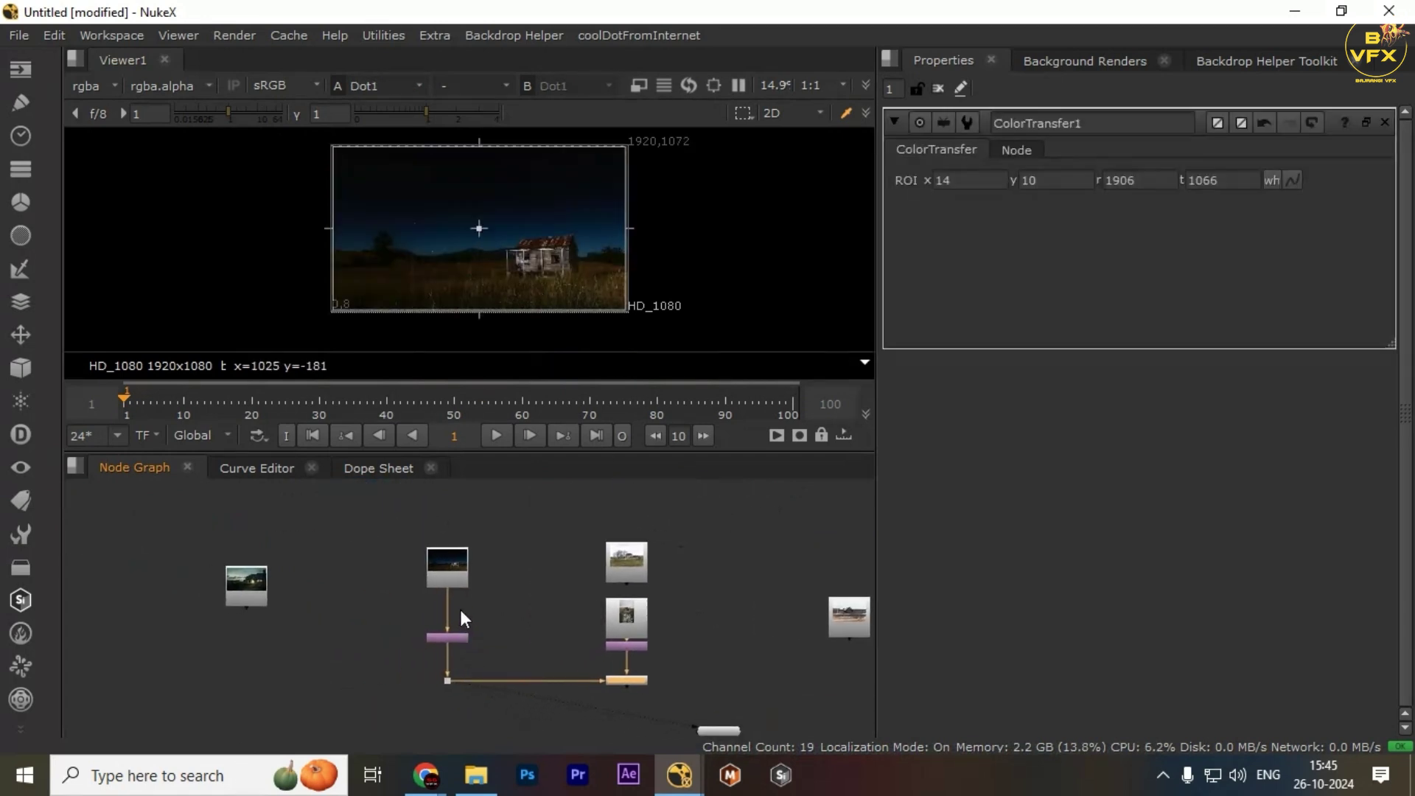
{"action": "left_click_drag", "start_coordinate": [447, 606], "coordinate": [302, 575]}
{"action": "scroll", "coordinate": [429, 563], "scroll_direction": "up", "scroll_amount": 1}
{"action": "mouse_move", "coordinate": [447, 581]}
{"action": "left_mouse_down"}
{"action": "mouse_move", "coordinate": [446, 551]}
{"action": "mouse_move", "coordinate": [225, 587]}
{"action": "mouse_move", "coordinate": [448, 594]}
{"action": "left_mouse_up"}
{"action": "middle_click_drag", "start_coordinate": [449, 597], "coordinate": [368, 545]}
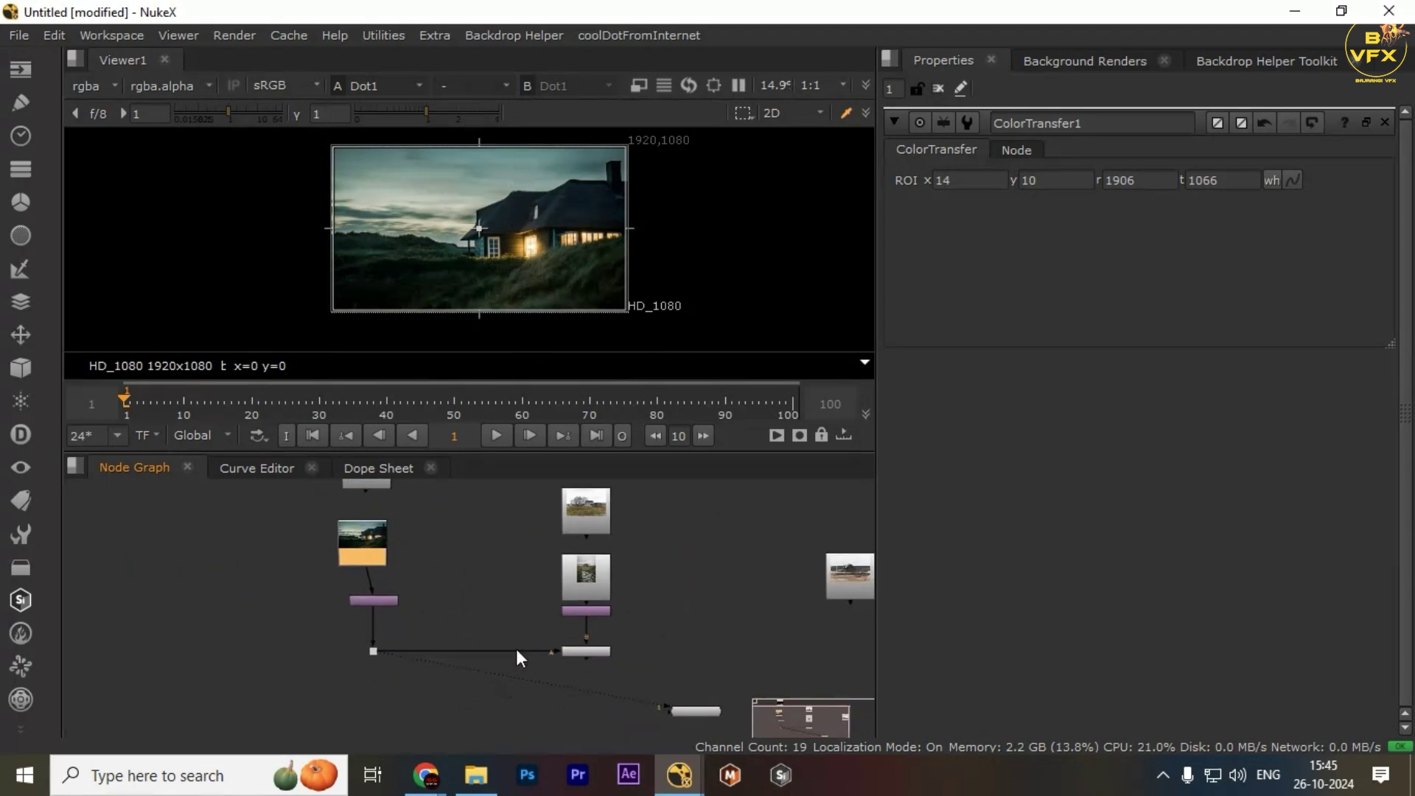
- Compare the ColorTransfer1 output with the Read4 reference and pull the ROI's upper-right corner in to about 1885, 1030
{"action": "left_click_drag", "start_coordinate": [525, 623], "coordinate": [685, 682]}
{"action": "key", "text": "1"}
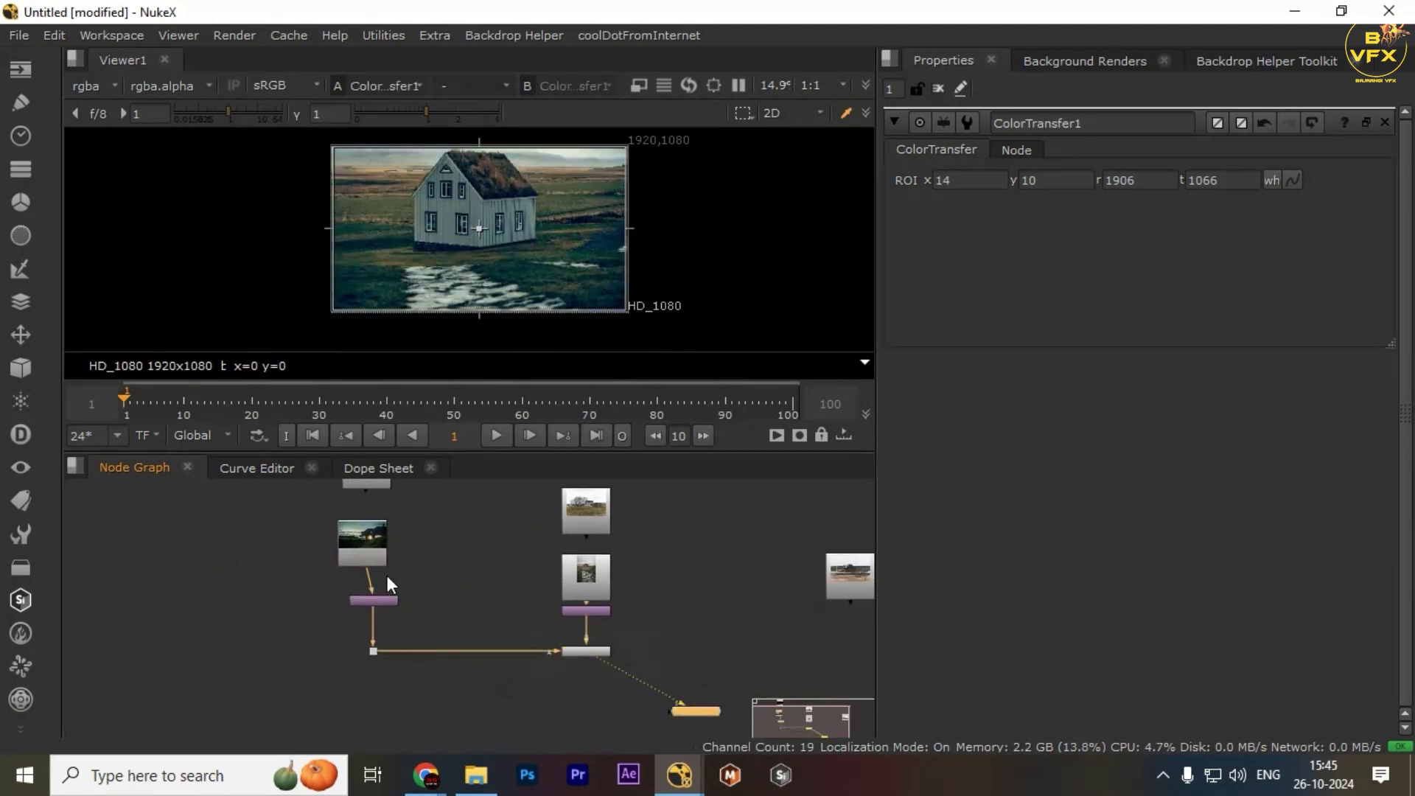
{"action": "key", "text": "1"}
{"action": "left_click_drag", "start_coordinate": [612, 165], "coordinate": [607, 171]}
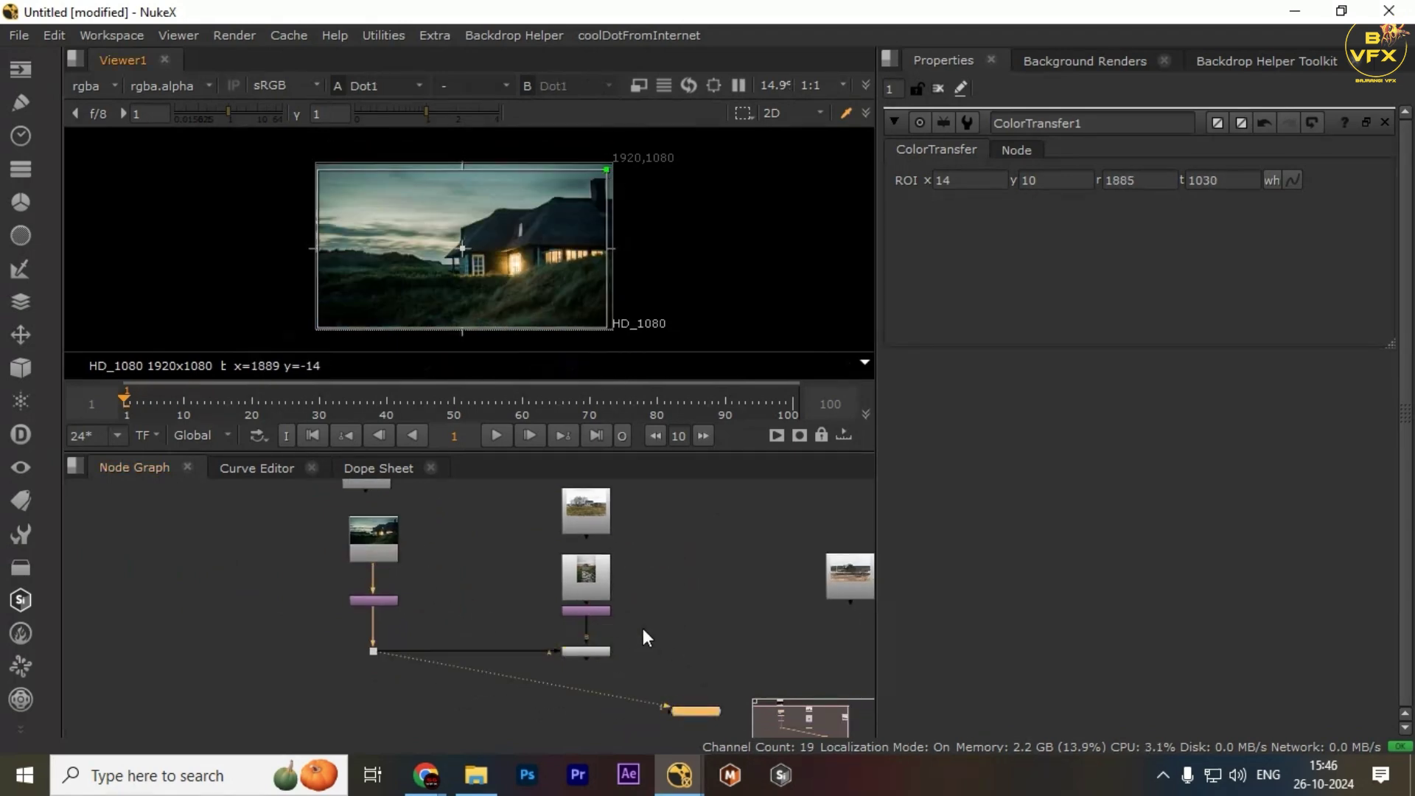
{"action": "left_click_drag", "start_coordinate": [642, 628], "coordinate": [520, 704]}
{"action": "key", "text": "1"}
- Compare the reformatted Read5 source at Reformat2 with the ColorTransfer1 output
{"action": "scroll", "coordinate": [489, 675], "scroll_direction": "up", "scroll_amount": 3}
{"action": "left_click", "coordinate": [546, 611]}
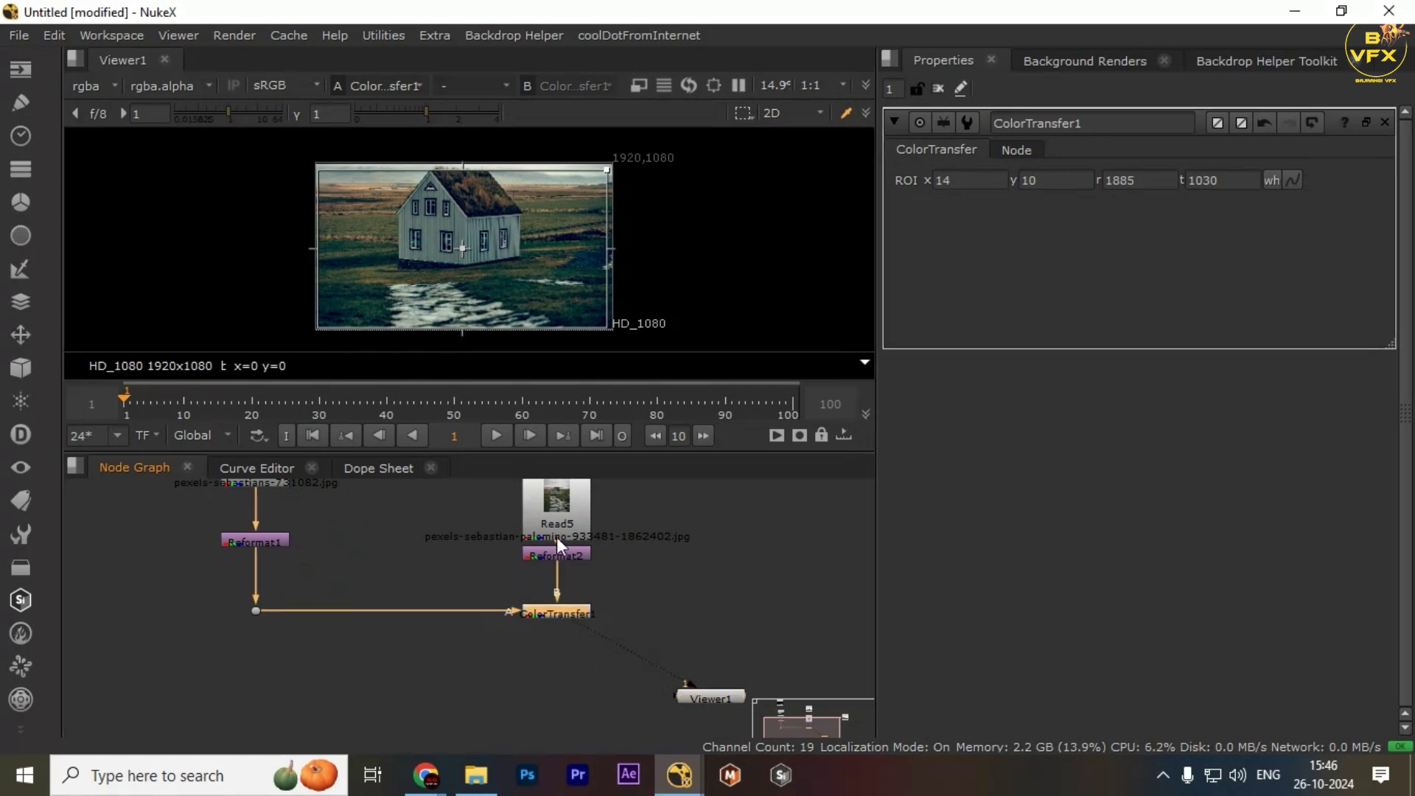
{"action": "left_click", "coordinate": [557, 552]}
{"action": "key", "text": "1"}
{"action": "left_click_drag", "start_coordinate": [604, 577], "coordinate": [495, 626]}
{"action": "key", "text": "1"}
- Assign the dot to the viewer's second input and extend the ROI's upper-right corner to about 1894, 1068 in the enlarged viewer
{"action": "middle_click_drag", "start_coordinate": [431, 613], "coordinate": [437, 651]}
{"action": "left_click", "coordinate": [272, 647]}
{"action": "key", "text": "2"}
{"action": "key", "text": "space"}
{"action": "key", "text": "1"}
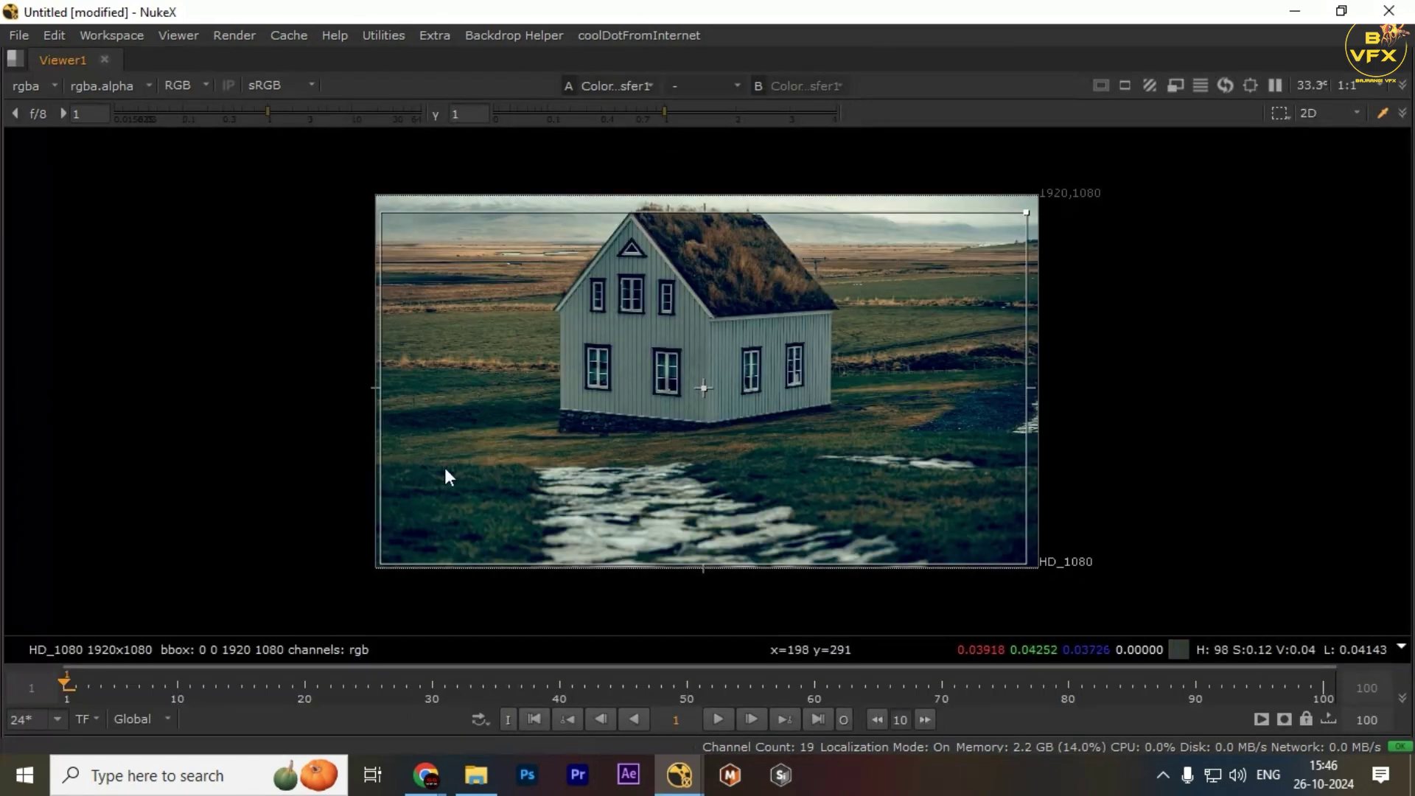
{"action": "left_click_drag", "start_coordinate": [1029, 217], "coordinate": [1030, 202]}
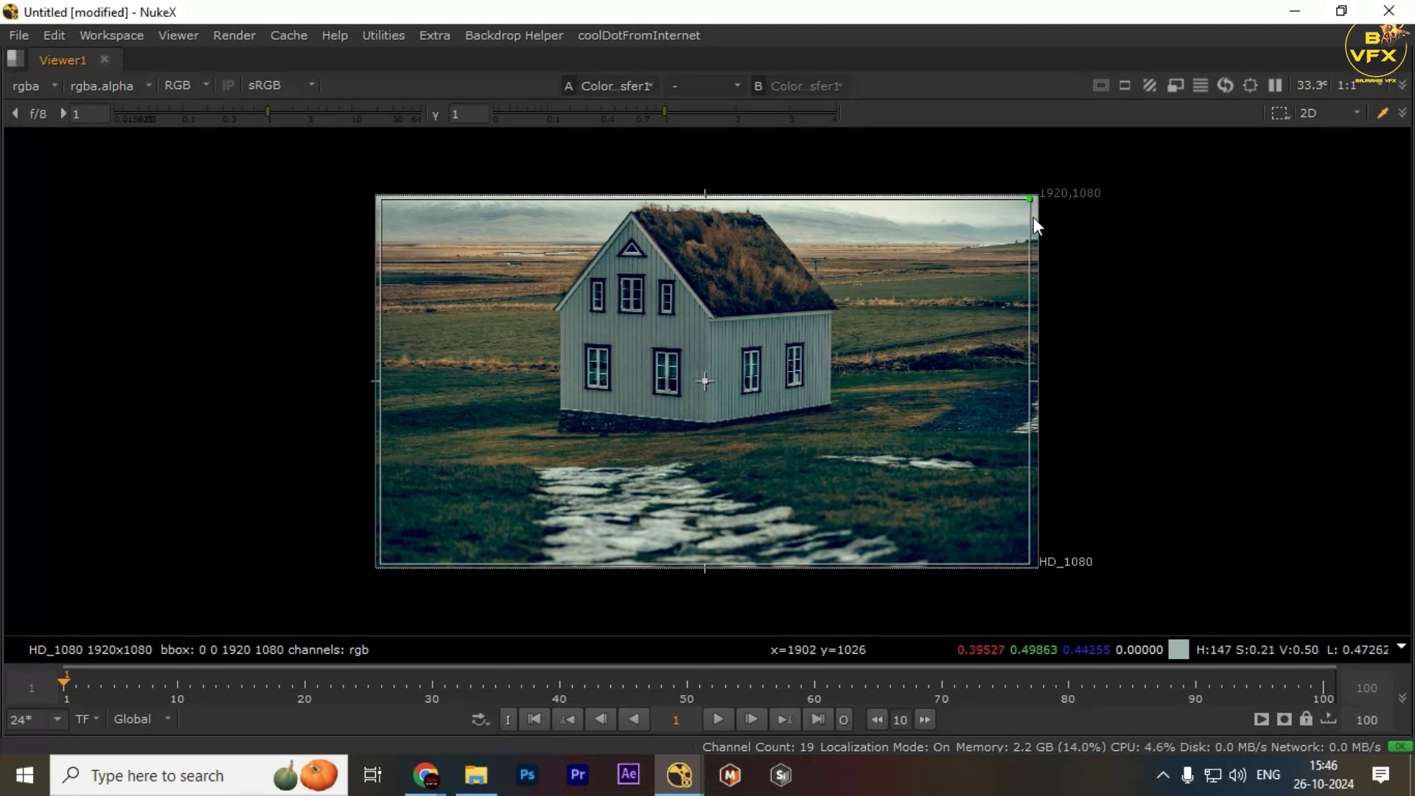
- View the Reformat2 image in the restored layout and compare it with the ColorTransfer1 result
{"action": "key", "text": "space"}
{"action": "left_click", "coordinate": [643, 601]}
{"action": "key", "text": "1"}
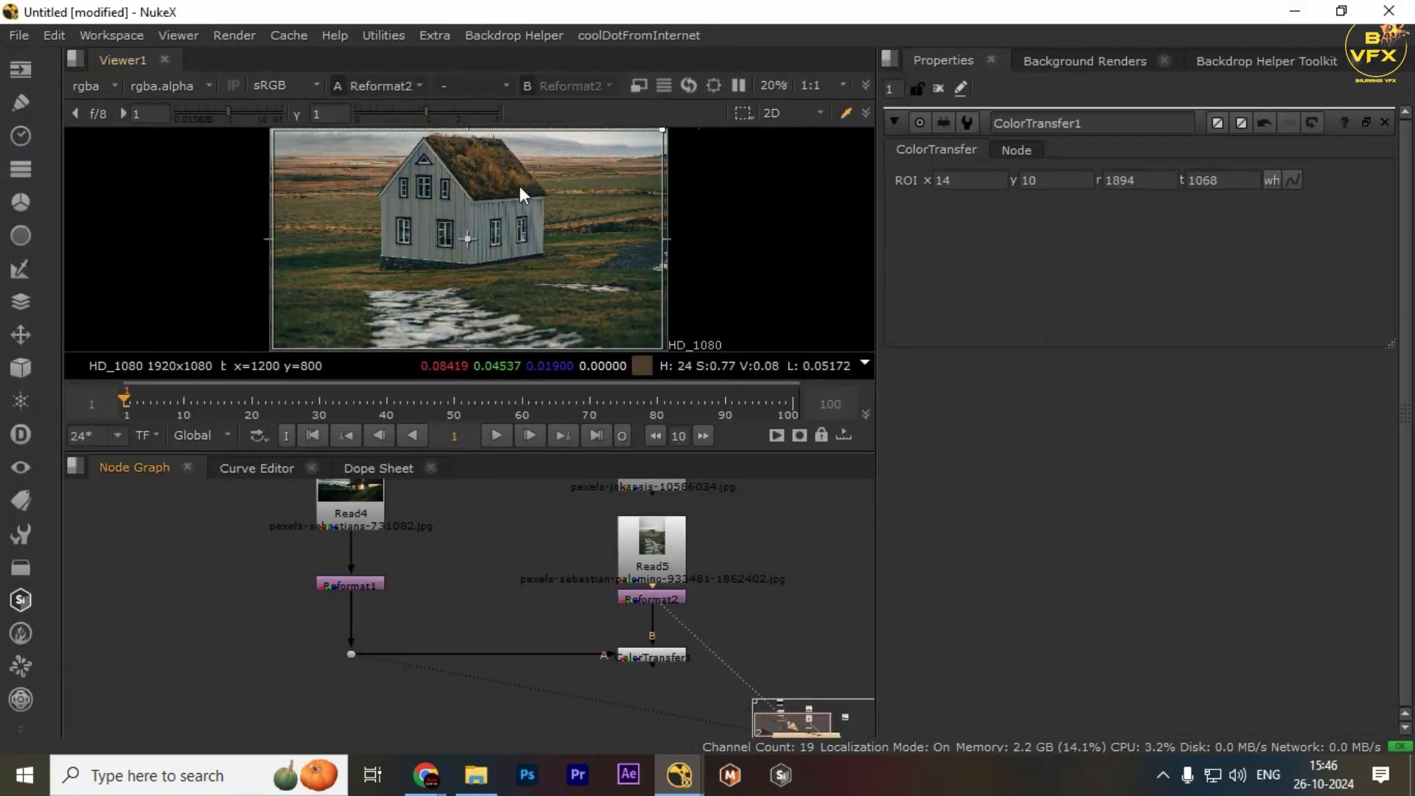
{"action": "left_click", "coordinate": [648, 655]}
{"action": "key", "text": "1"}
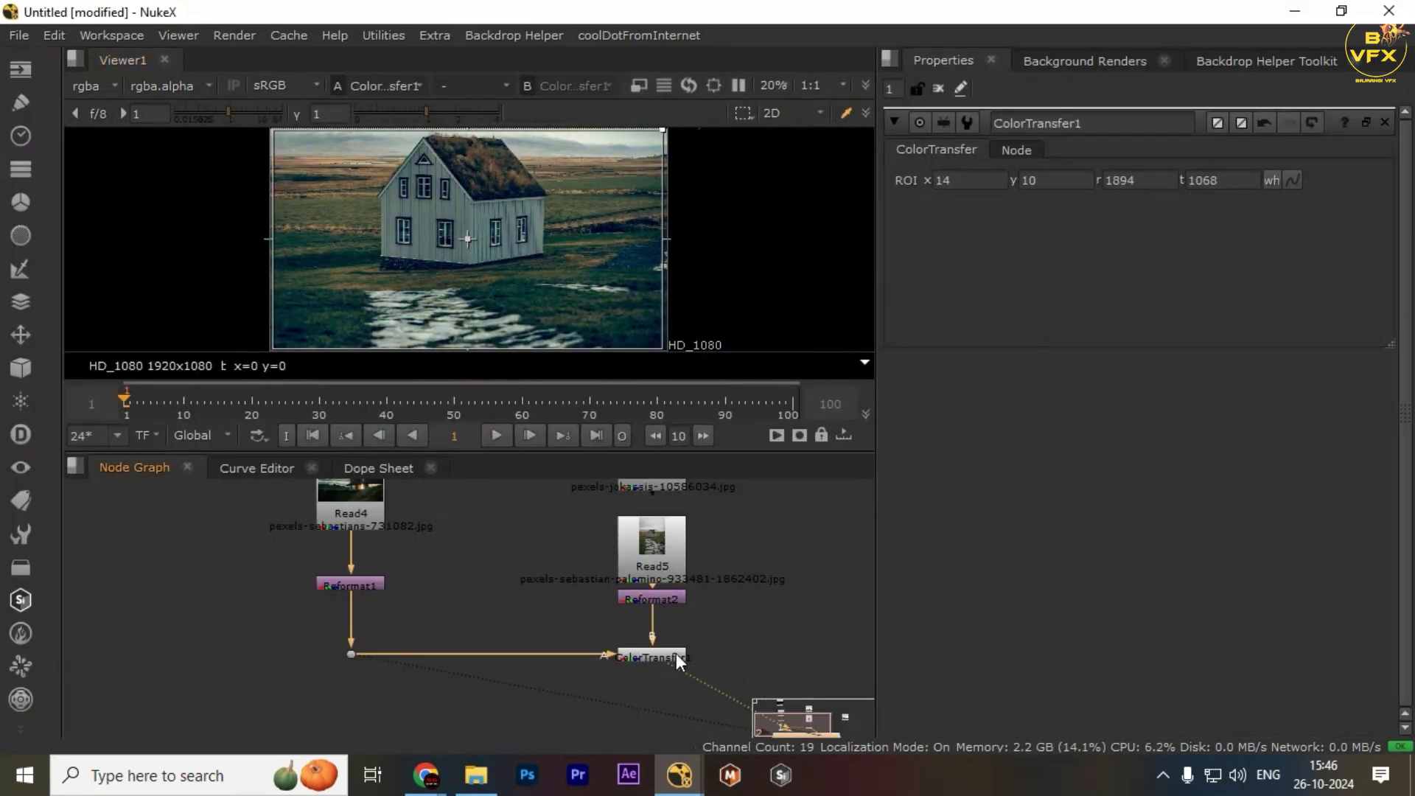
{"action": "left_click_drag", "start_coordinate": [558, 631], "coordinate": [656, 674]}
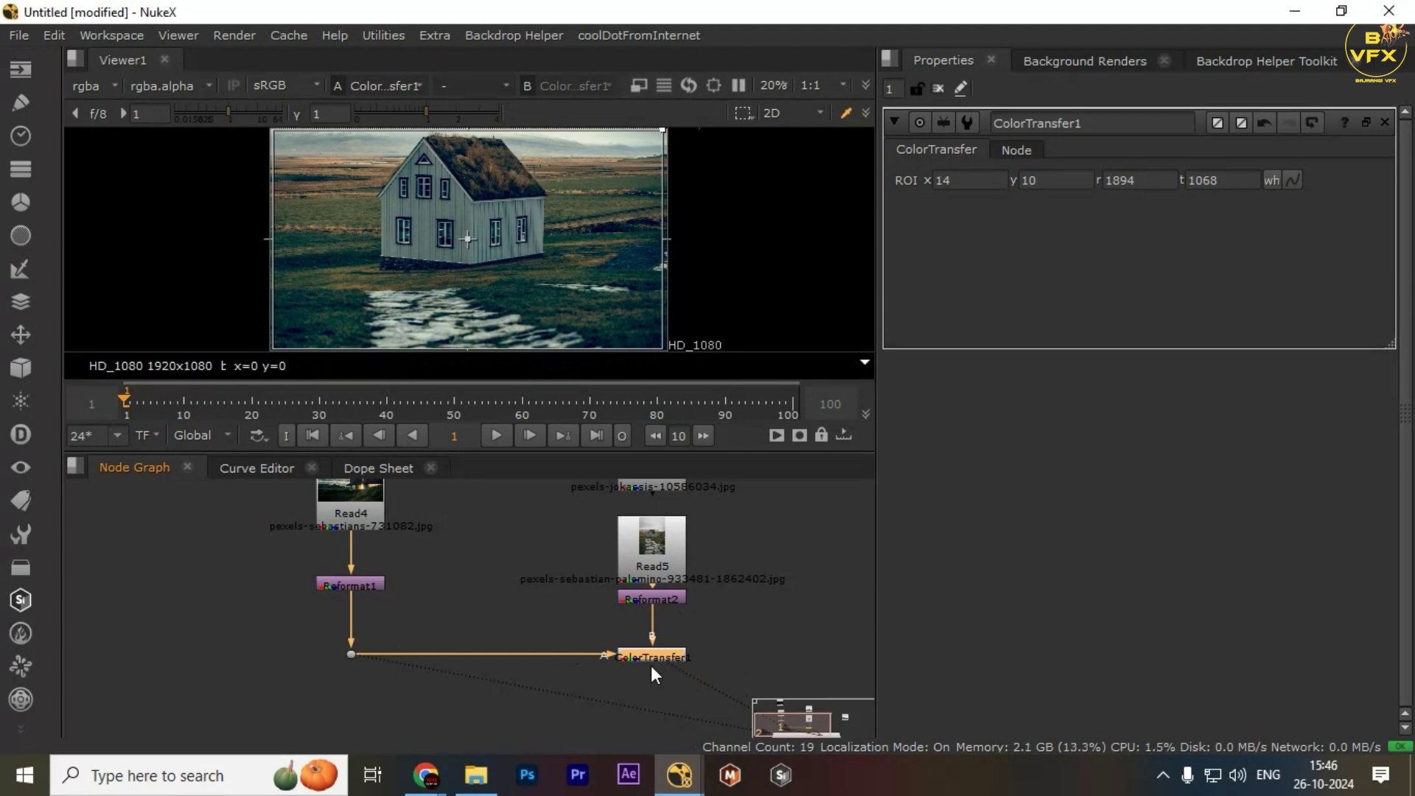
- View the dot's Read4 image, shrink the ROI's upper-right corner to about 982, 780, and move the ROI over the lit house
{"action": "left_click", "coordinate": [351, 654]}
{"action": "key", "text": "1"}
{"action": "key", "text": "space"}
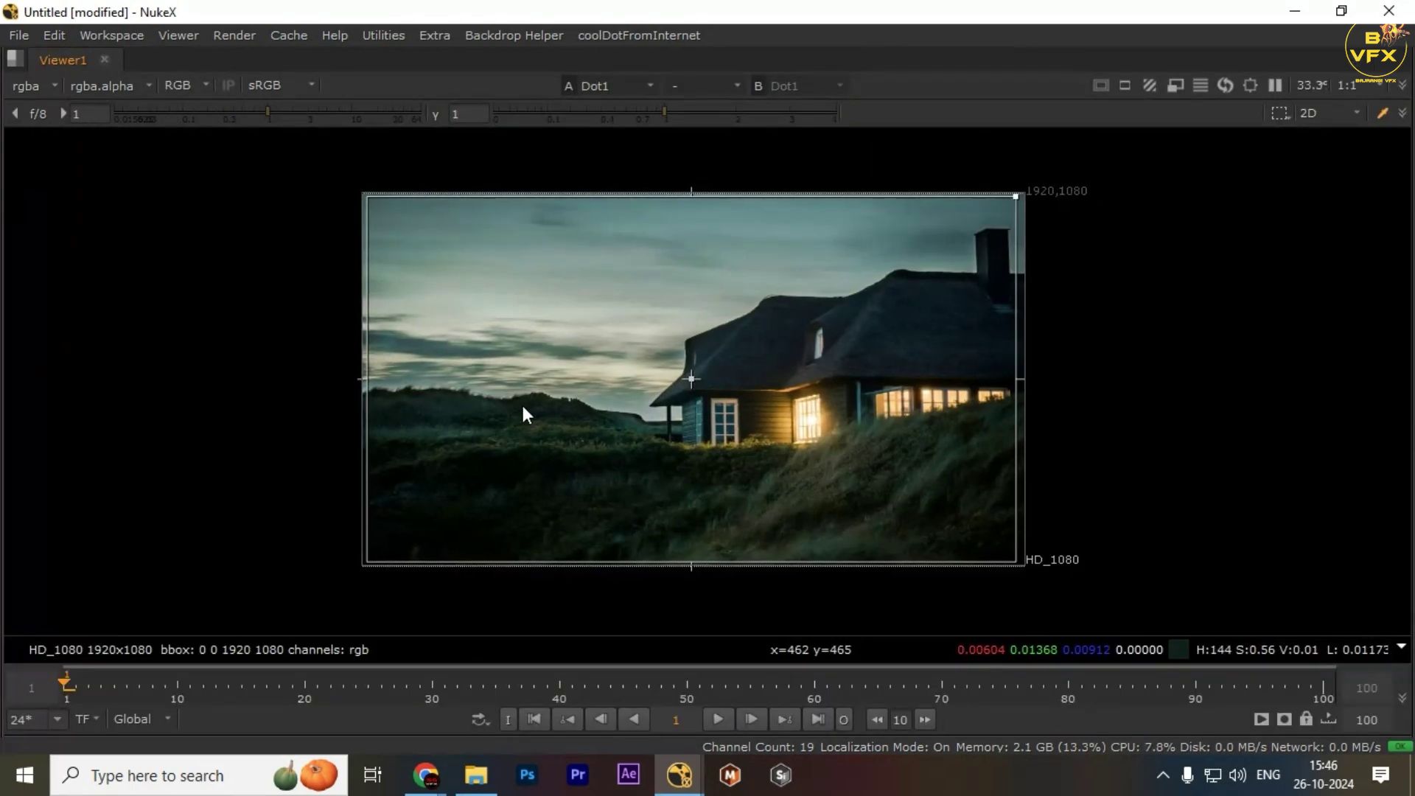
{"action": "left_click_drag", "start_coordinate": [1017, 197], "coordinate": [701, 296]}
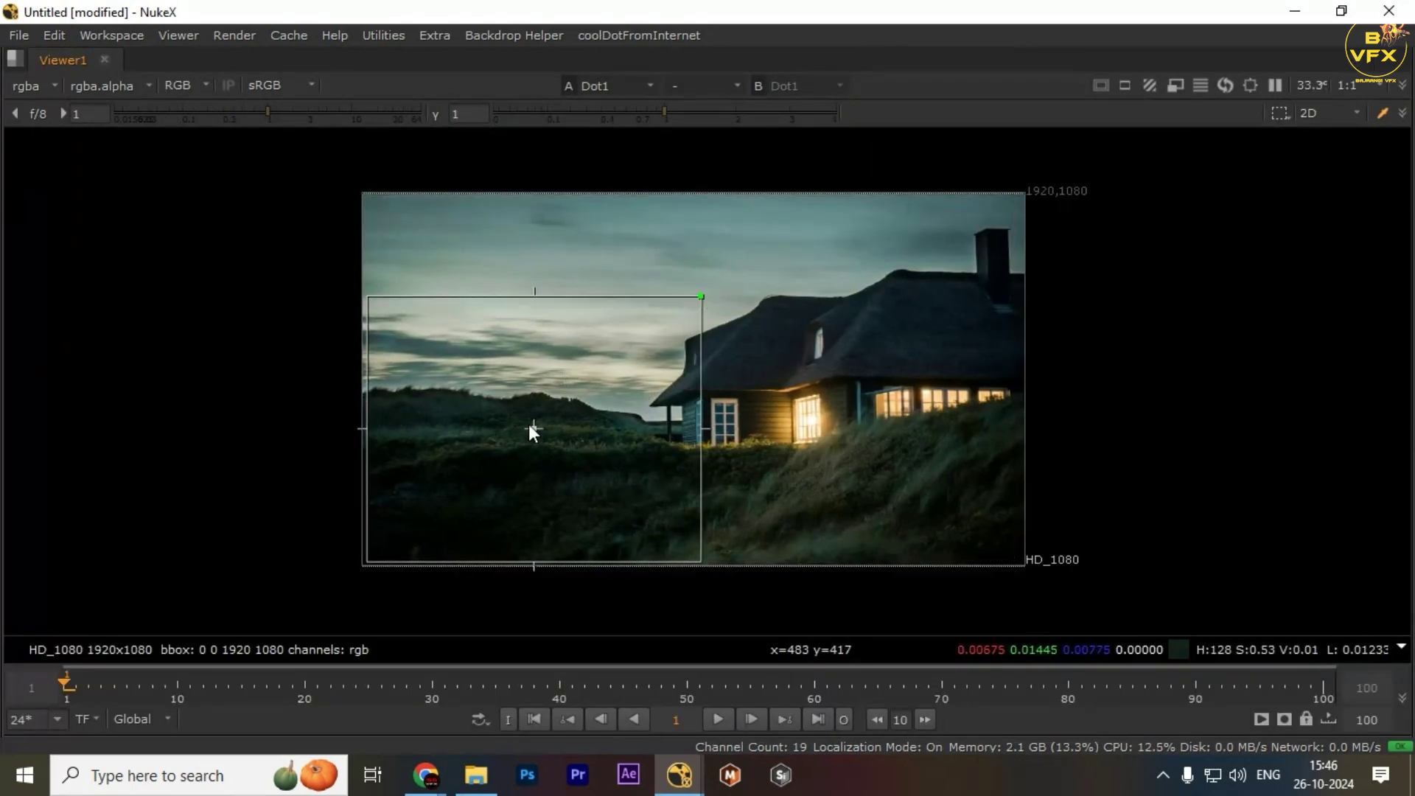
{"action": "left_click_drag", "start_coordinate": [534, 431], "coordinate": [829, 420]}
{"action": "key", "text": "space"}
- View the ColorTransfer1 output and undo the ROI move and resize
{"action": "left_click_drag", "start_coordinate": [602, 579], "coordinate": [776, 667]}
{"action": "left_click", "coordinate": [758, 644]}
{"action": "key", "text": "1"}
{"action": "key", "text": "ctrl+z"}
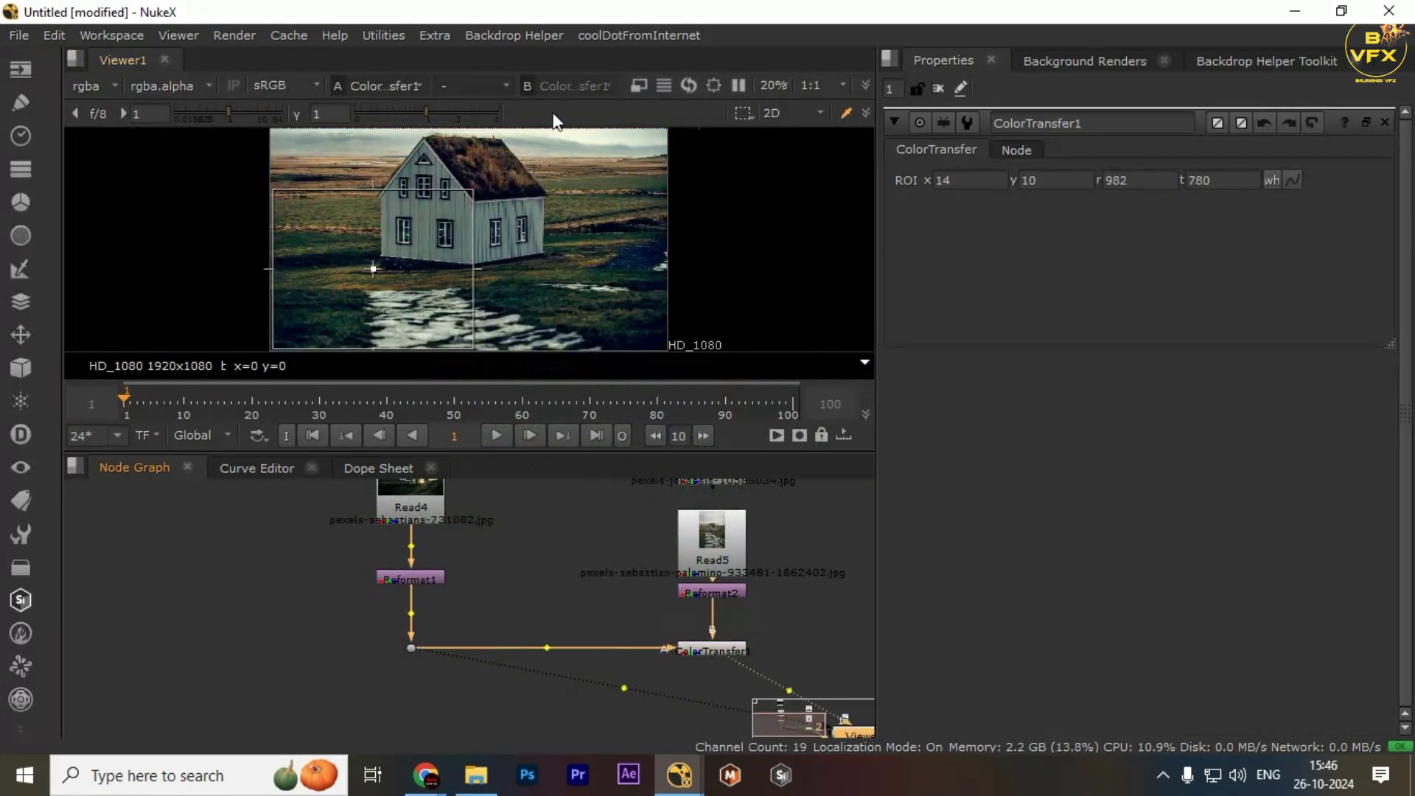
{"action": "key", "text": "ctrl+z"}
{"action": "left_click_drag", "start_coordinate": [816, 593], "coordinate": [632, 654]}
{"action": "middle_click_drag", "start_coordinate": [626, 625], "coordinate": [588, 599]}
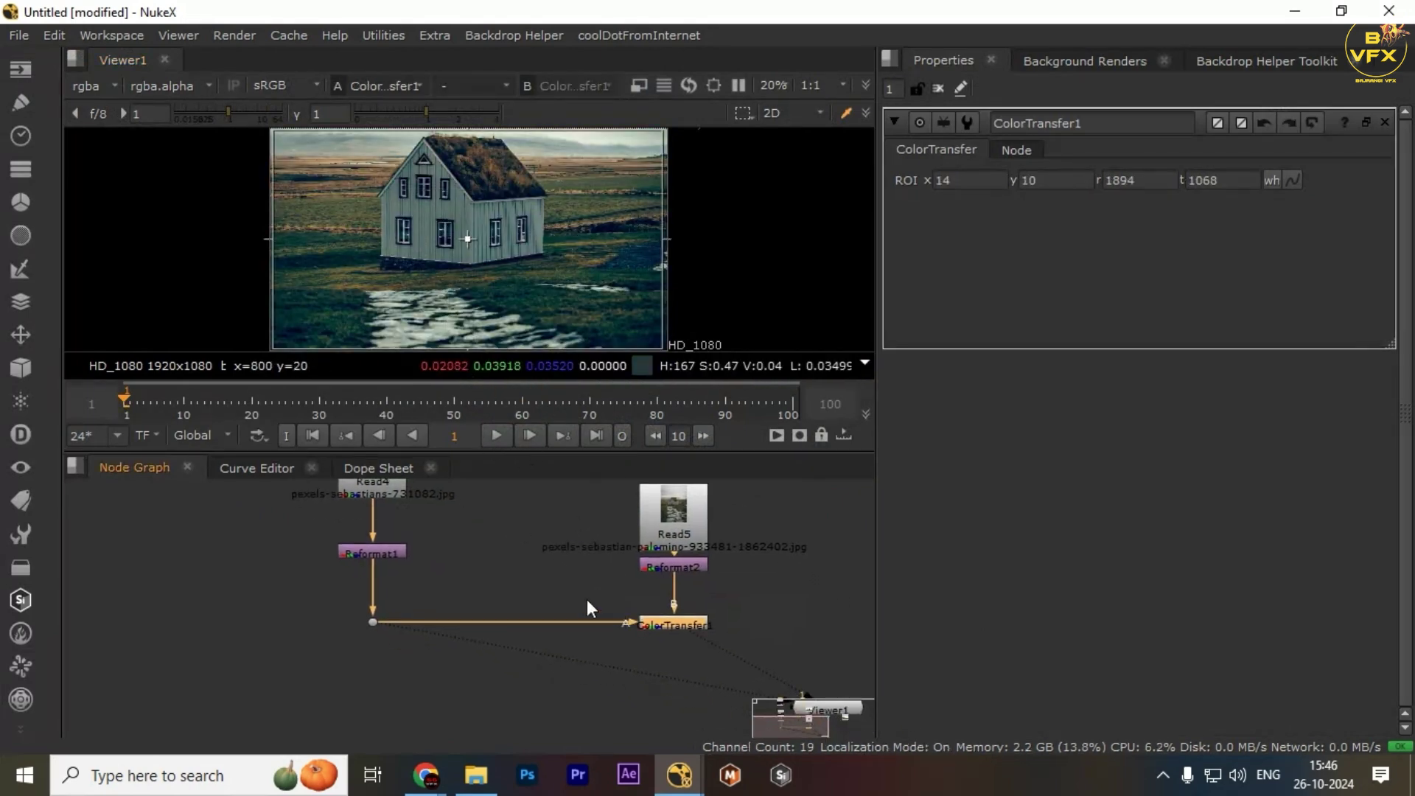
{"action": "scroll", "coordinate": [582, 600], "scroll_direction": "up", "scroll_amount": 1}
{"action": "left_click_drag", "start_coordinate": [502, 581], "coordinate": [846, 670]}
{"action": "left_click_drag", "start_coordinate": [827, 613], "coordinate": [643, 649]}
{"action": "scroll", "coordinate": [681, 601], "scroll_direction": "up", "scroll_amount": 2}
{"action": "middle_click_drag", "start_coordinate": [720, 605], "coordinate": [533, 581]}
{"action": "scroll", "coordinate": [325, 602], "scroll_direction": "down", "scroll_amount": 4}
{"action": "middle_click_drag", "start_coordinate": [324, 601], "coordinate": [448, 630]}
{"action": "scroll", "coordinate": [324, 582], "scroll_direction": "down", "scroll_amount": 1}
{"action": "middle_click_drag", "start_coordinate": [324, 582], "coordinate": [409, 612]}
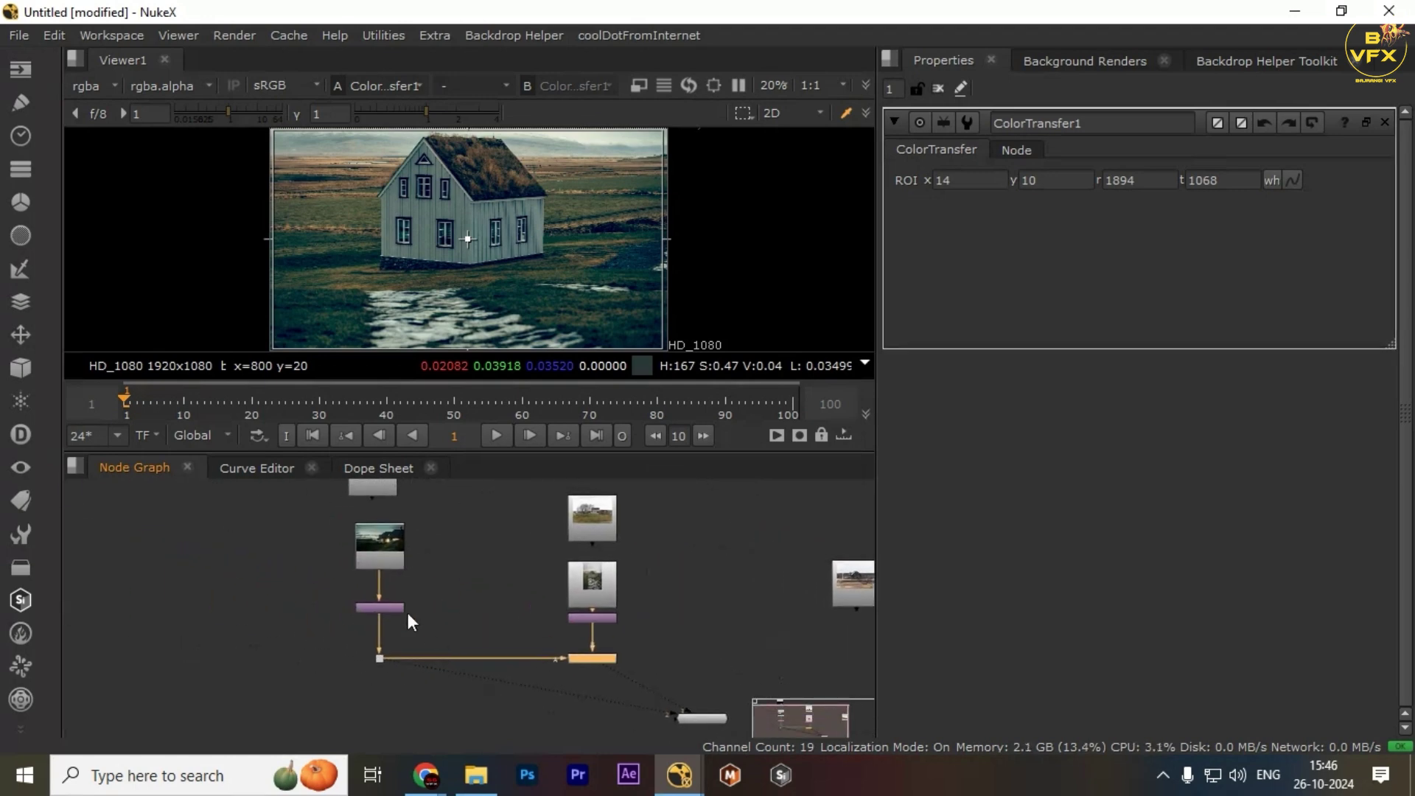
{"action": "middle_click_drag", "start_coordinate": [506, 626], "coordinate": [546, 675]}
- Move Read5 aside and connect Read3 in its place as the input of Reformat2
{"action": "left_click_drag", "start_coordinate": [432, 515], "coordinate": [507, 545]}
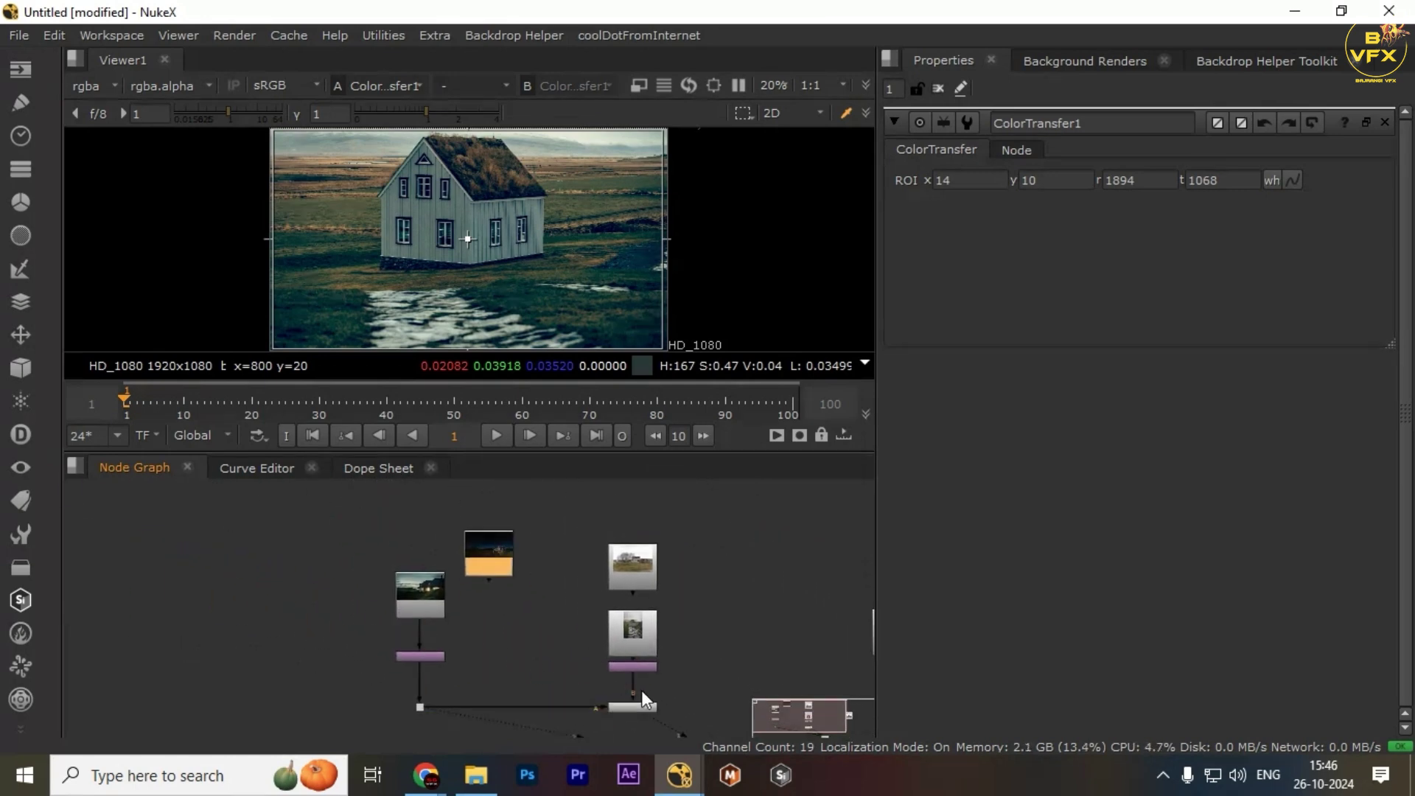
{"action": "left_click_drag", "start_coordinate": [637, 647], "coordinate": [494, 555]}
{"action": "left_click_drag", "start_coordinate": [489, 554], "coordinate": [636, 606]}
{"action": "middle_click_drag", "start_coordinate": [582, 669], "coordinate": [547, 655]}
- Set ColorTransfer1's ROI to 0, 0, 1920, 1080 and compare its output with swapped inputs against the dot's image
{"action": "left_click", "coordinate": [597, 693]}
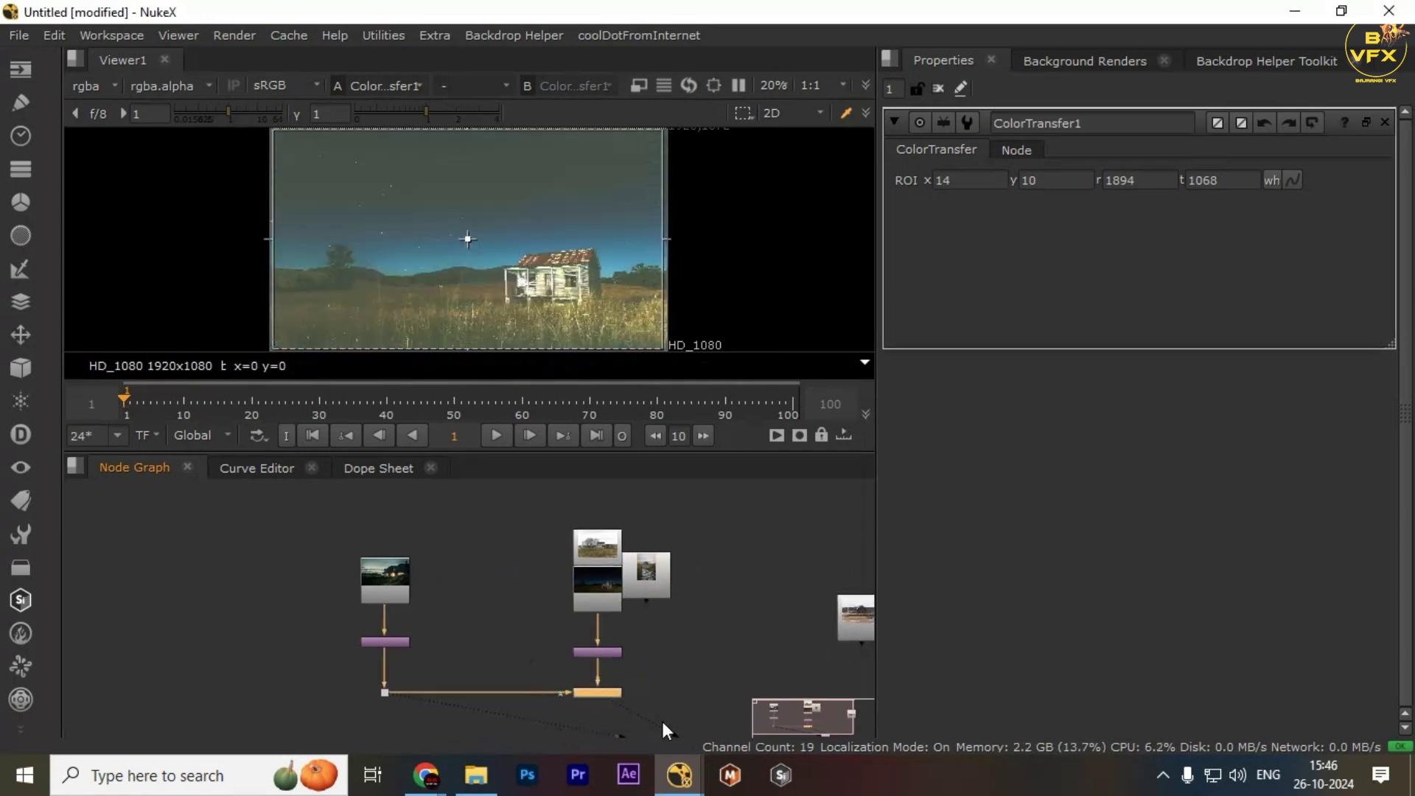
{"action": "key", "text": "shift+x"}
{"action": "left_click", "coordinate": [385, 692]}
{"action": "key", "text": "1"}
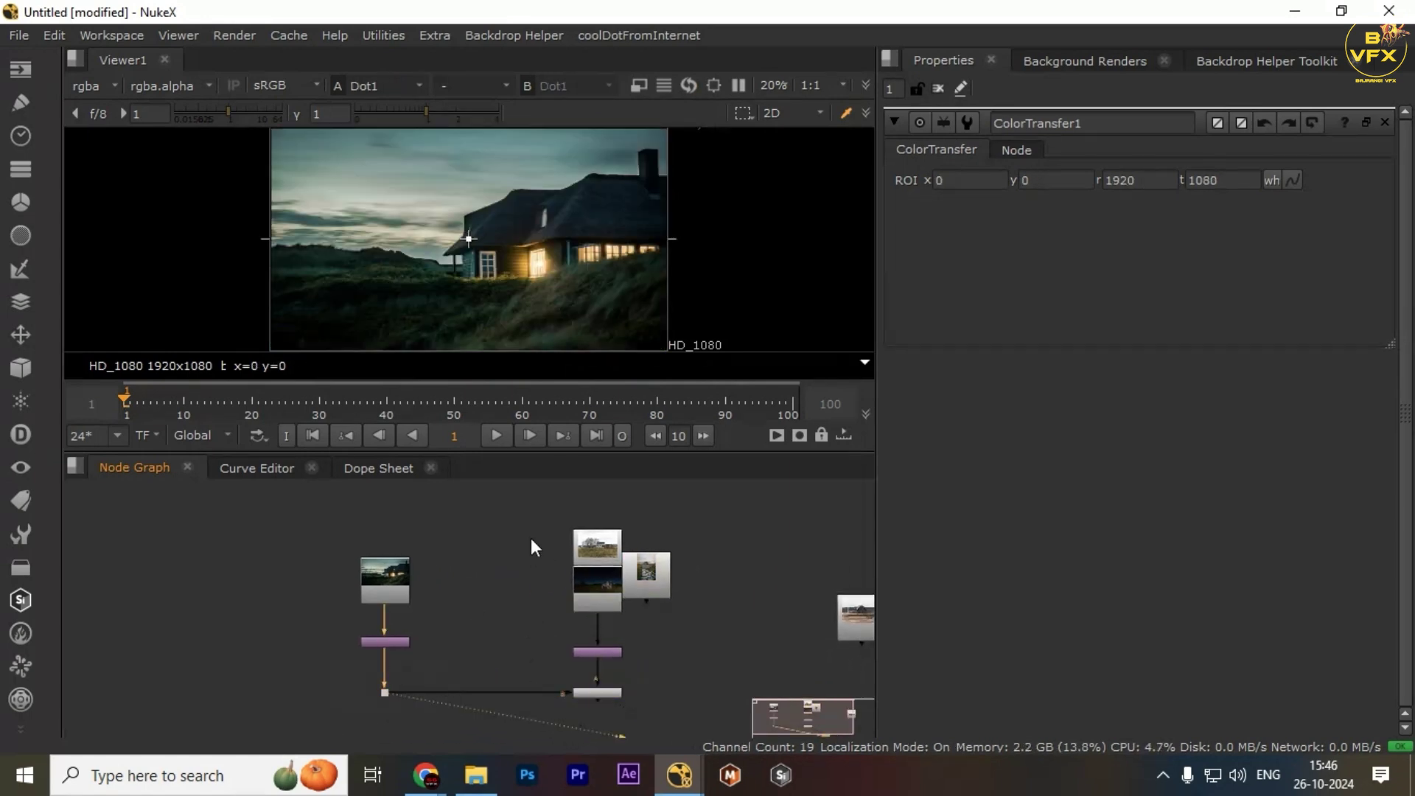
{"action": "left_click", "coordinate": [599, 693]}
{"action": "key", "text": "1"}
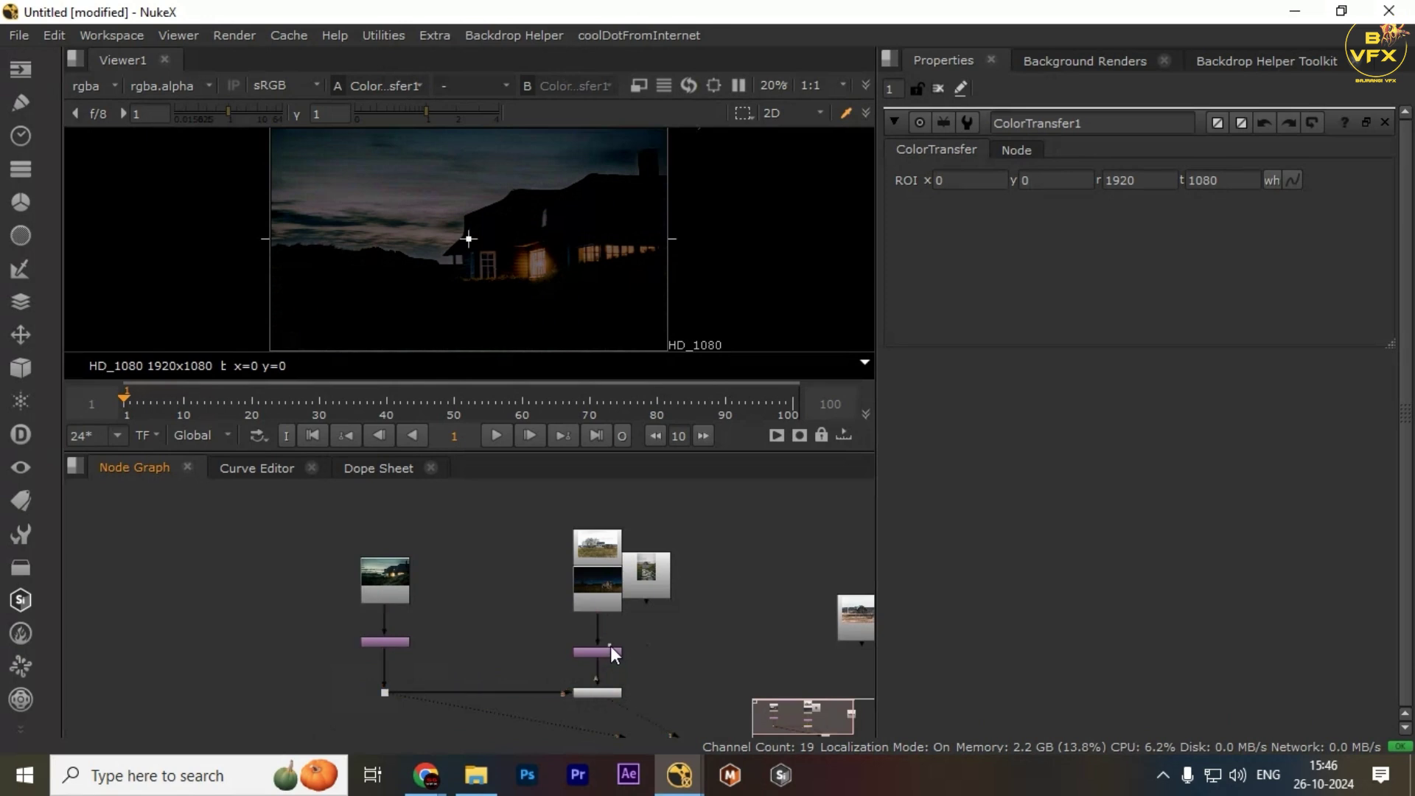
- Compare the reformatted Read3 image at Reformat2 with the ColorTransfer1 output
{"action": "double_click", "coordinate": [605, 652]}
{"action": "key", "text": "1"}
{"action": "left_click", "coordinate": [603, 693]}
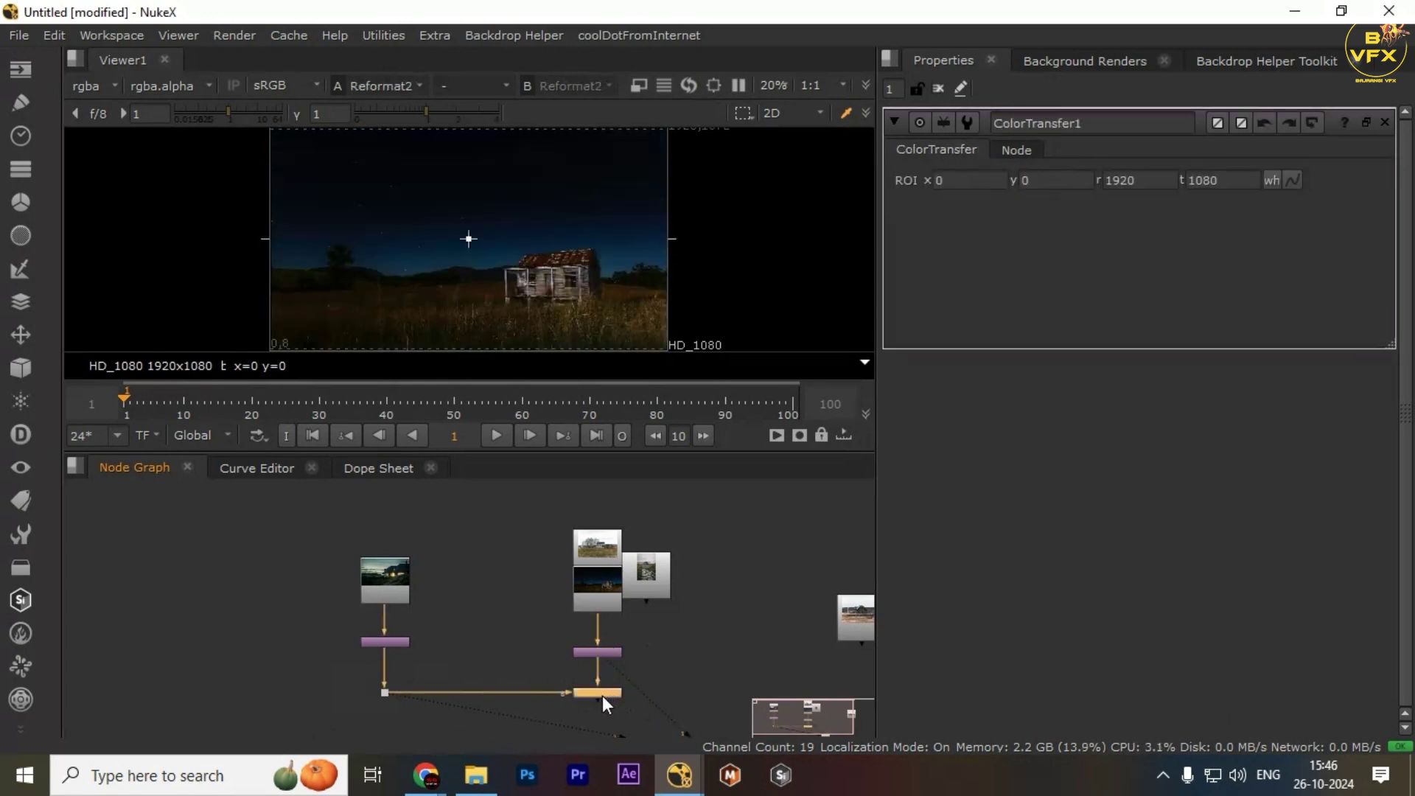
{"action": "key", "text": "1"}
{"action": "scroll", "coordinate": [600, 696], "scroll_direction": "up", "scroll_amount": 2}
{"action": "left_click_drag", "start_coordinate": [458, 652], "coordinate": [729, 708]}
{"action": "middle_click_drag", "start_coordinate": [652, 651], "coordinate": [595, 646]}
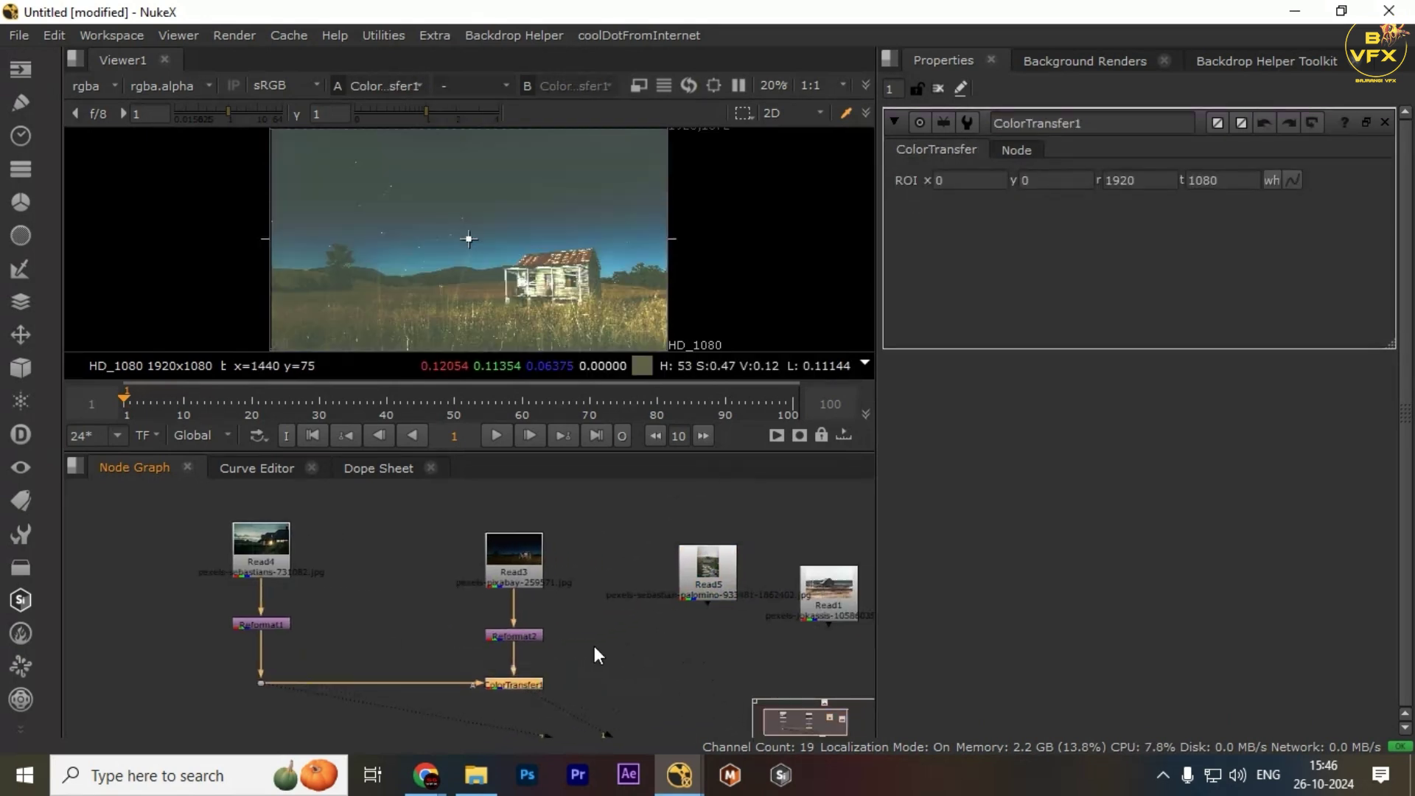
- Assign the dot to the viewer's second input and ColorTransfer1 to its first input
{"action": "scroll", "coordinate": [475, 655], "scroll_direction": "up", "scroll_amount": 2}
{"action": "left_click_drag", "start_coordinate": [446, 658], "coordinate": [655, 715]}
{"action": "left_click", "coordinate": [640, 707]}
{"action": "middle_click_drag", "start_coordinate": [653, 546], "coordinate": [743, 554]}
{"action": "middle_click_drag", "start_coordinate": [378, 583], "coordinate": [532, 518]}
{"action": "left_click_drag", "start_coordinate": [568, 575], "coordinate": [453, 681]}
{"action": "key", "text": "2"}
{"action": "middle_click_drag", "start_coordinate": [635, 617], "coordinate": [493, 616]}
{"action": "left_click_drag", "start_coordinate": [702, 609], "coordinate": [643, 645]}
{"action": "key", "text": "1"}
- Open the properties of Reformat2
{"action": "left_click", "coordinate": [651, 640]}
{"action": "double_click", "coordinate": [636, 572]}
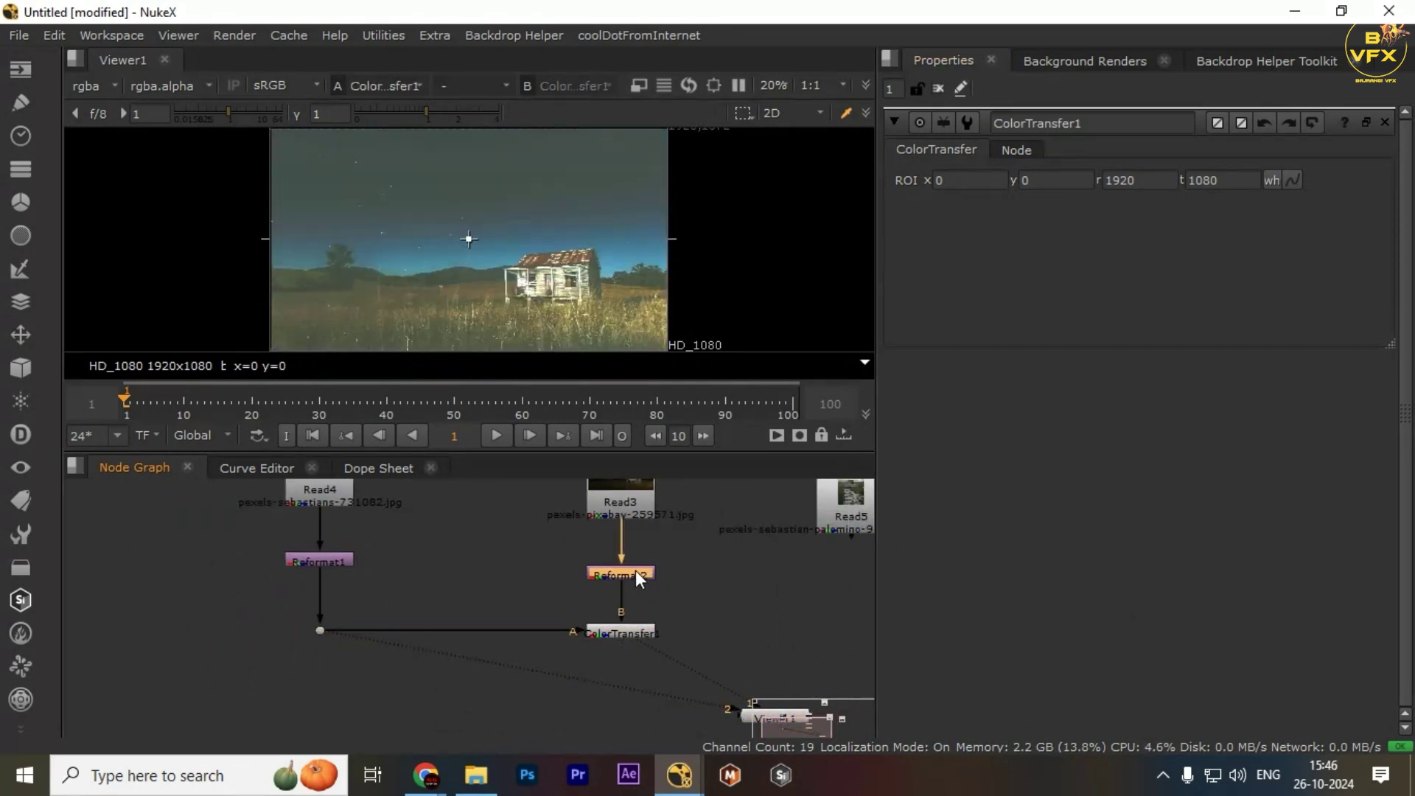
{"action": "middle_click_drag", "start_coordinate": [647, 592], "coordinate": [587, 632]}
{"action": "scroll", "coordinate": [587, 633], "scroll_direction": "down", "scroll_amount": 1}
- Undo the recent node changes until Read5 feeds Reformat2 in place of Read3
{"action": "key", "text": "ctrl+z"}
{"action": "key", "text": "ctrl+z"}
{"action": "key", "text": "ctrl+z"}
{"action": "key", "text": "ctrl+z"}
{"action": "key", "text": "ctrl+z"}
{"action": "key", "text": "ctrl+z"}
{"action": "key", "text": "ctrl+z"}
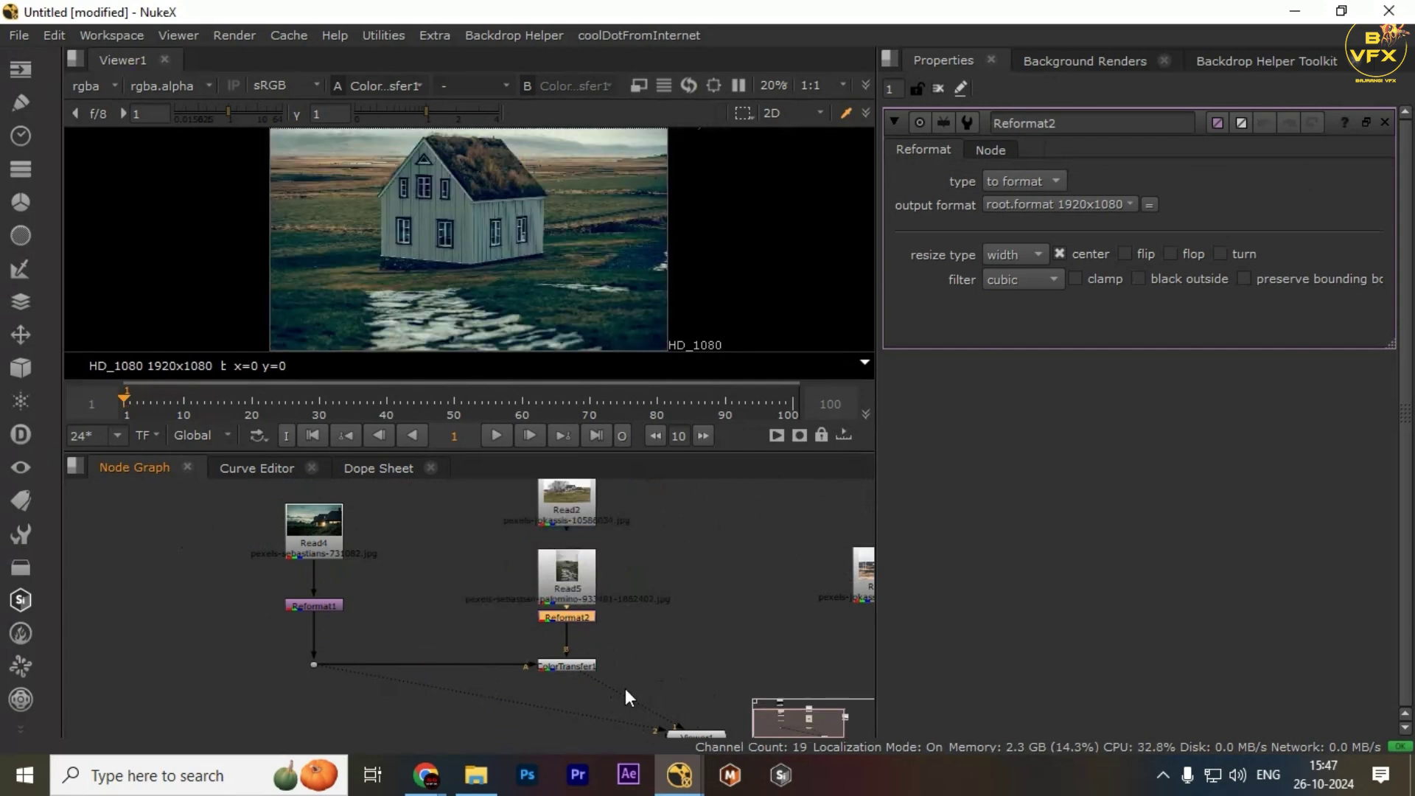
- Open the properties of ColorTransfer1
{"action": "scroll", "coordinate": [625, 688], "scroll_direction": "up", "scroll_amount": 2}
{"action": "left_click", "coordinate": [620, 641]}
{"action": "double_click", "coordinate": [557, 650]}
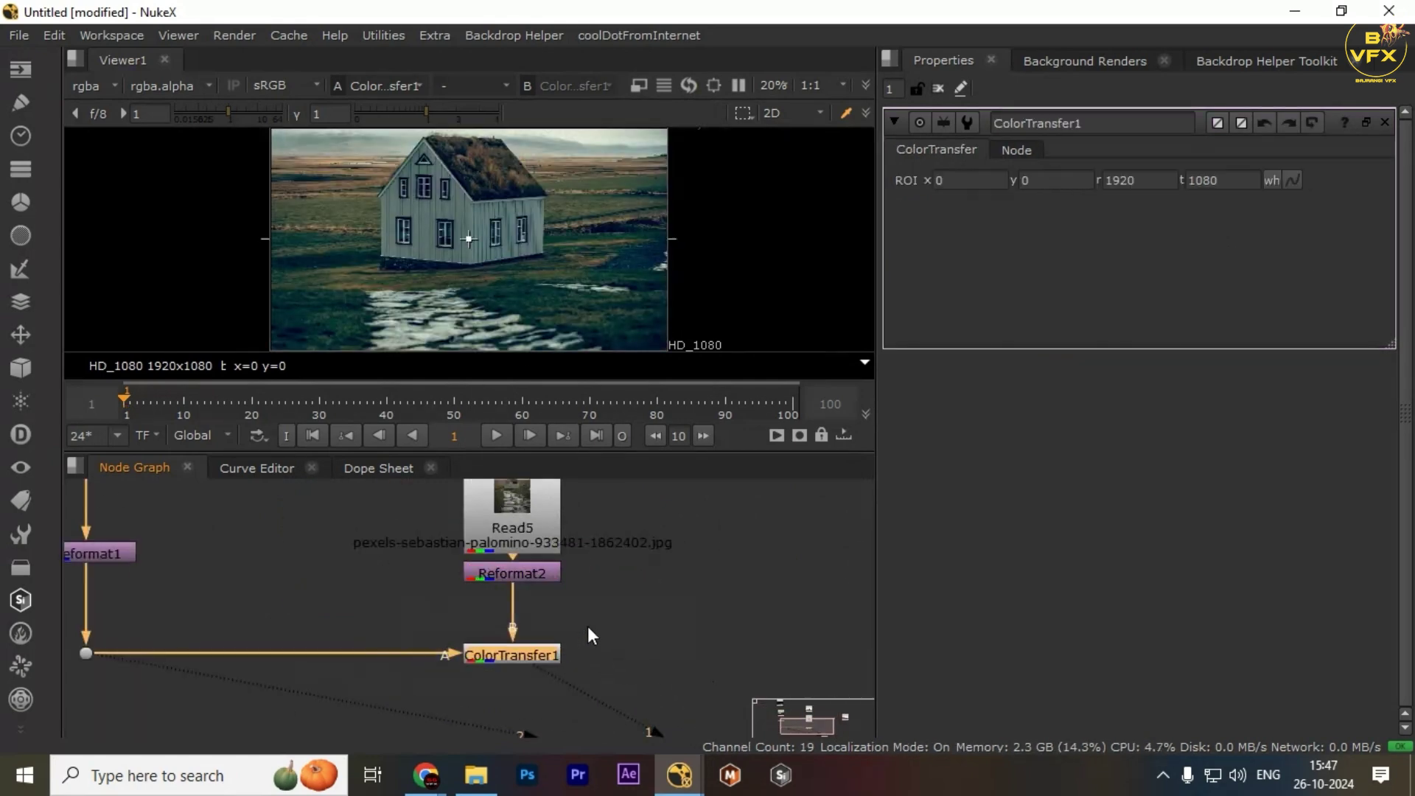